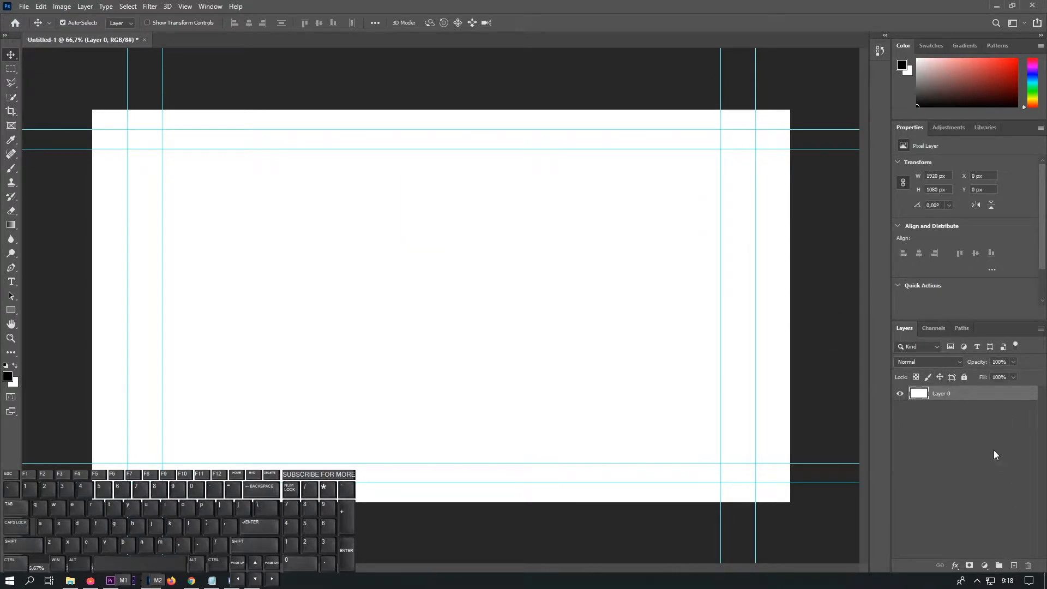
# - Apply a black (#000000) Color Overlay layer style to Layer 0 at 100% opacity
pyautogui.doubleClick(985, 396)
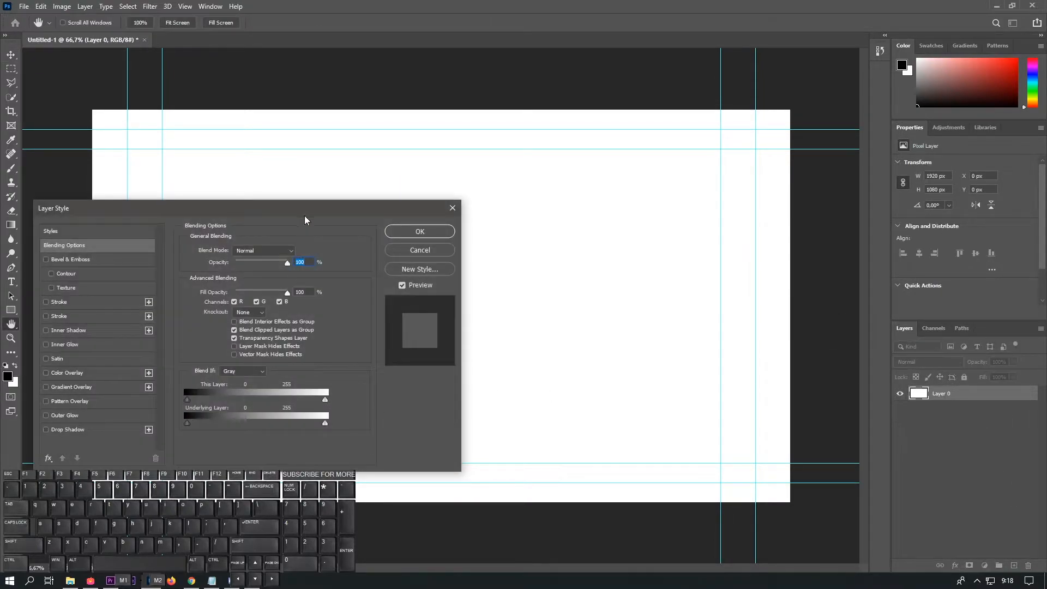
pyautogui.moveTo(305, 220); pyautogui.dragTo(620, 208)
pyautogui.click(396, 361)
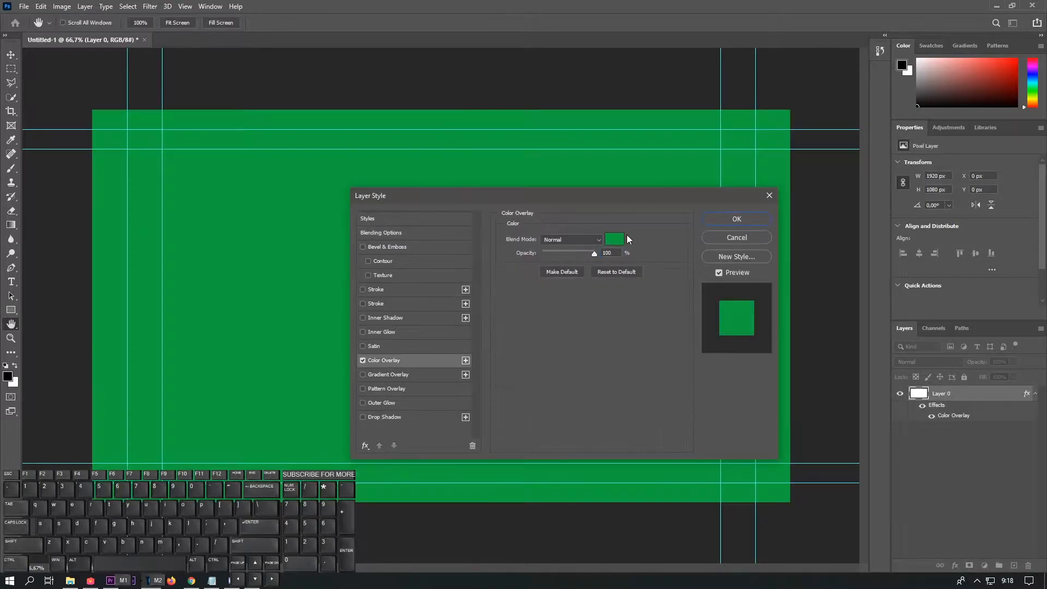
pyautogui.click(615, 238)
pyautogui.click(650, 383)
pyautogui.click(650, 384)
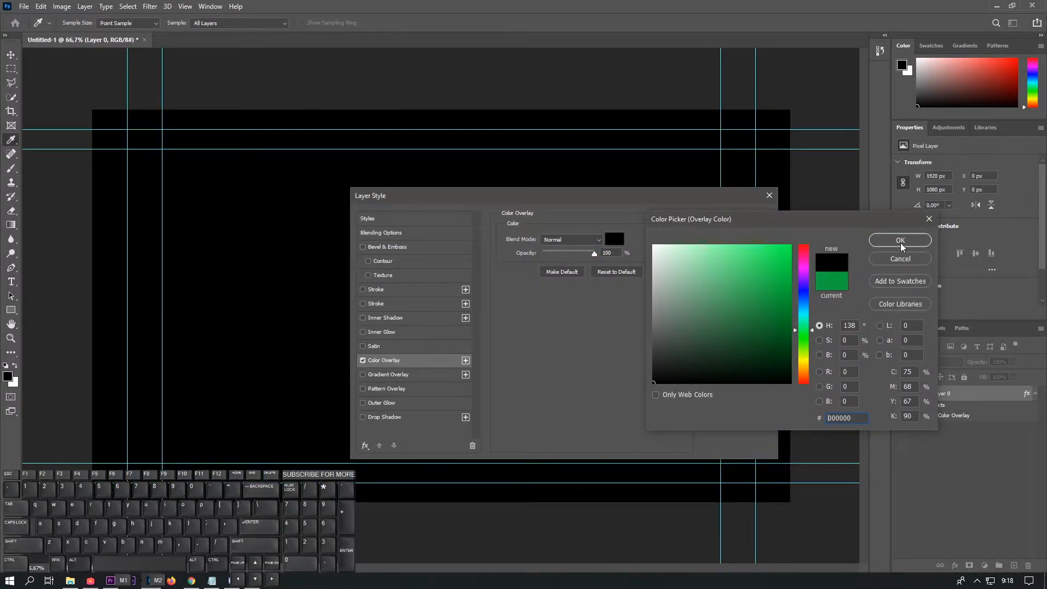
pyautogui.click(901, 243)
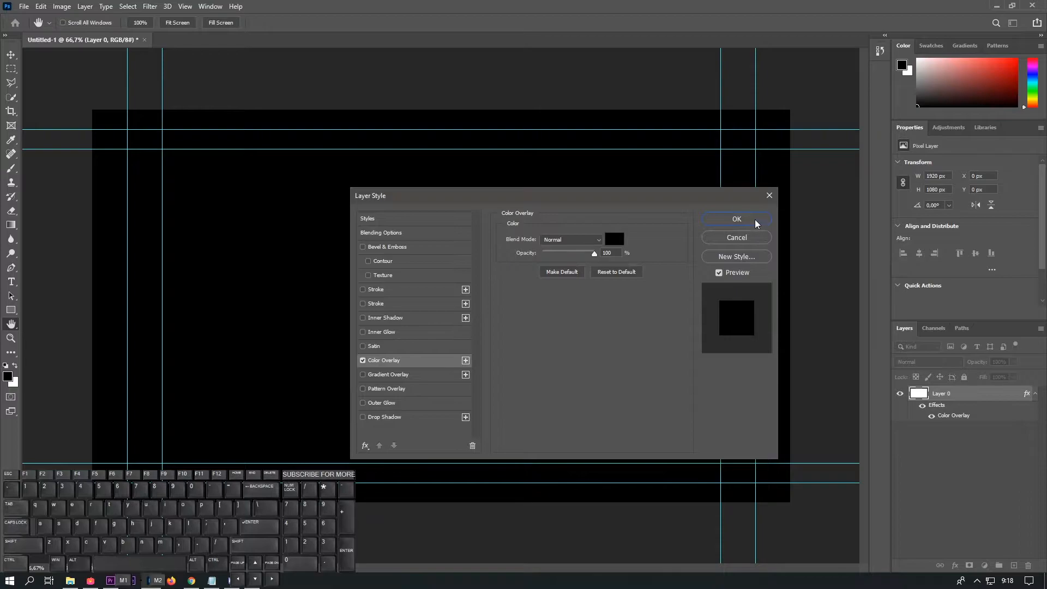
pyautogui.click(757, 221)
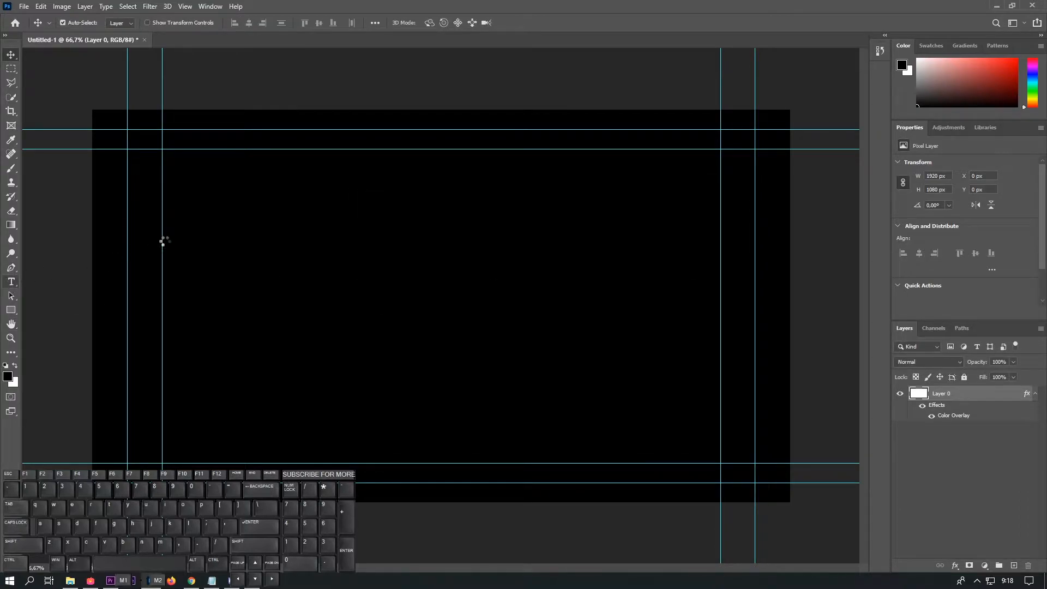
# - Add the text "Love" in the upper-left area of the canvas, coloured white (#ffffff) and set in the Dalgona font
pyautogui.click(200, 239)
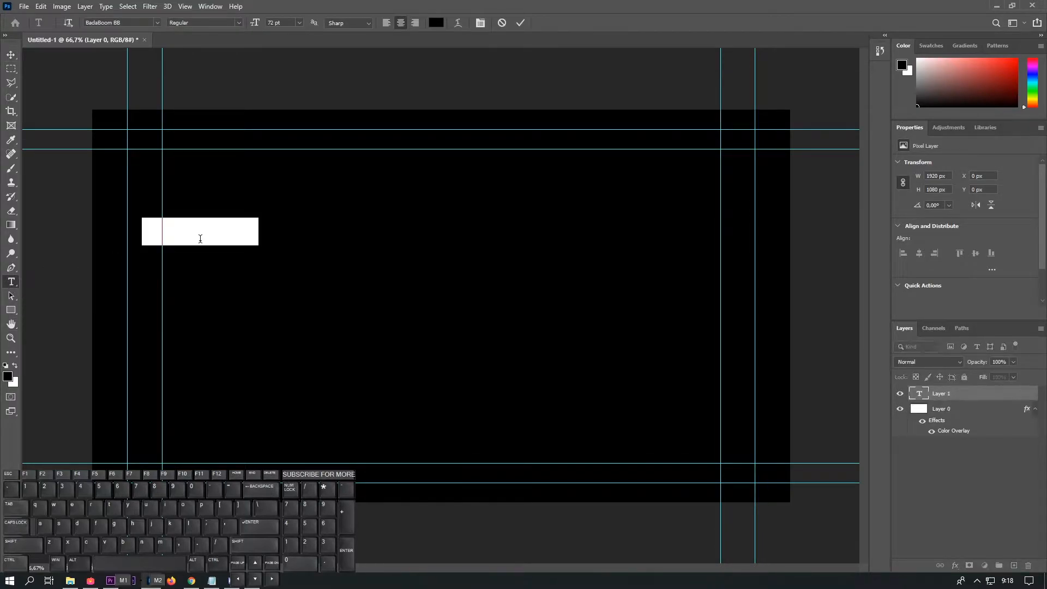
pyautogui.write('Lov')
pyautogui.hotkey('ctrl', 'a')
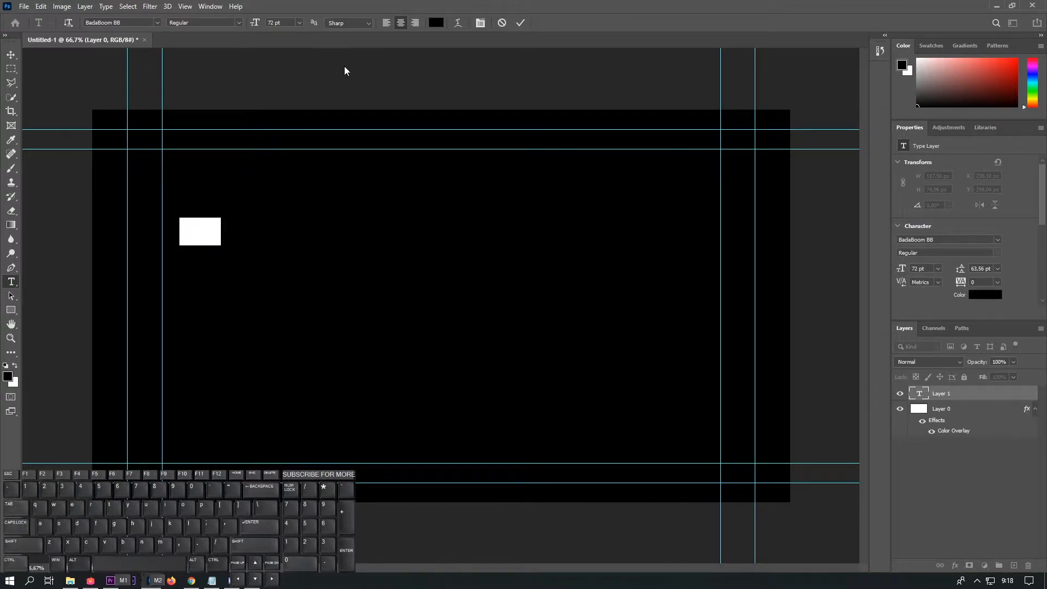
pyautogui.click(431, 25)
pyautogui.moveTo(664, 253); pyautogui.dragTo(639, 228)
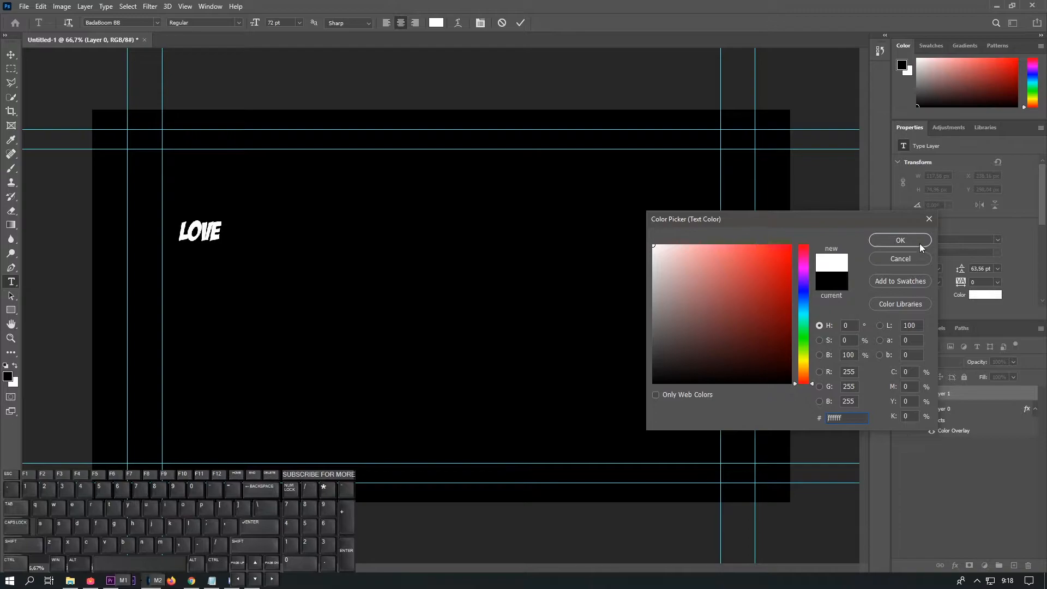
pyautogui.click(901, 241)
pyautogui.click(157, 21)
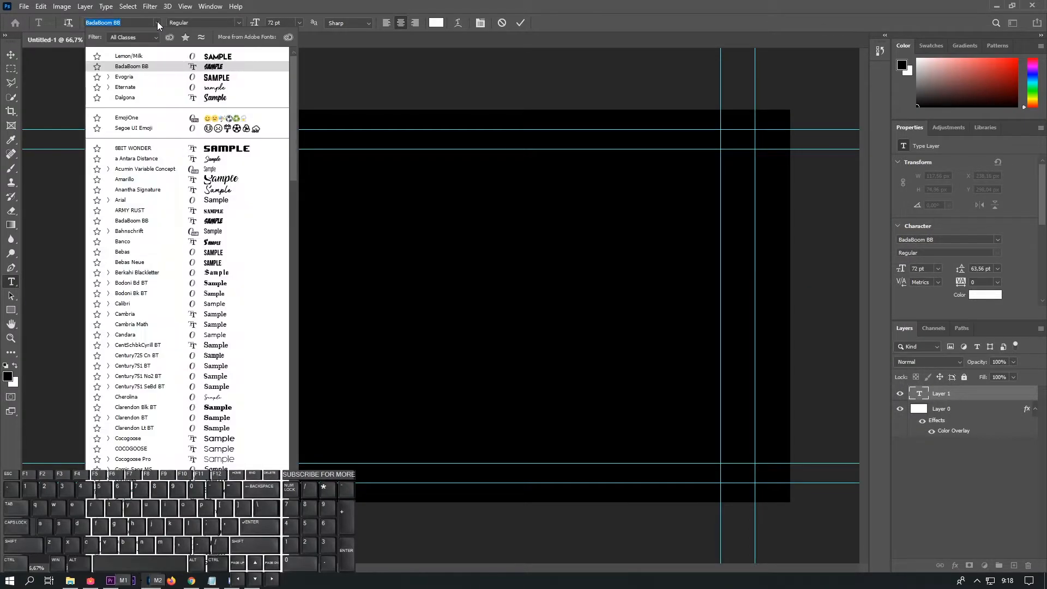
pyautogui.click(195, 99)
# - Enlarge the "Love" text to about 232 pt and move it slightly down and to the right, inside the guides
pyautogui.click(10, 55)
pyautogui.hotkey('ctrl', 't')
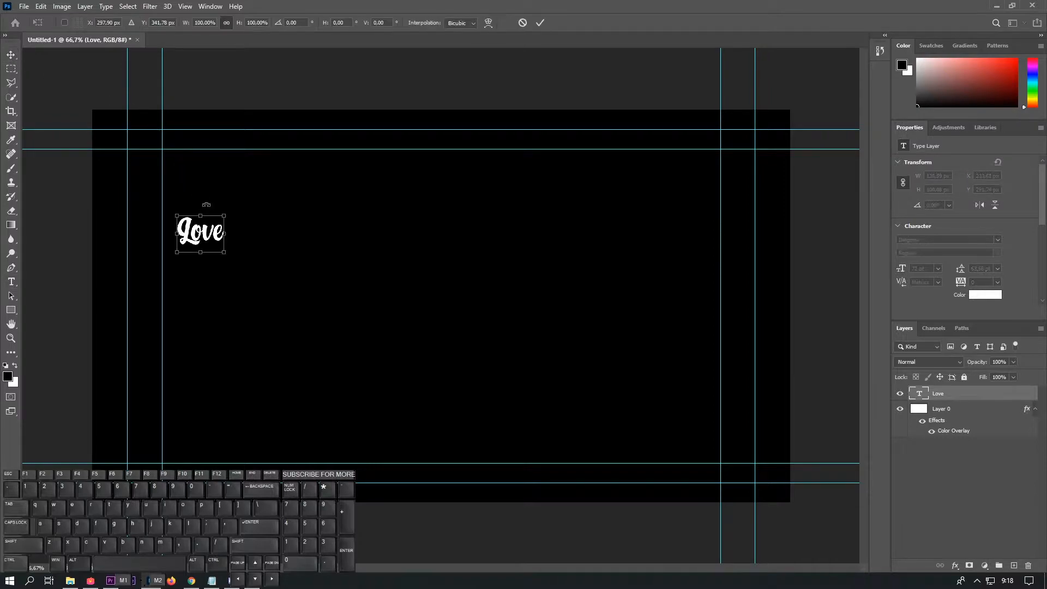
pyautogui.moveTo(223, 216); pyautogui.dragTo(360, 166)
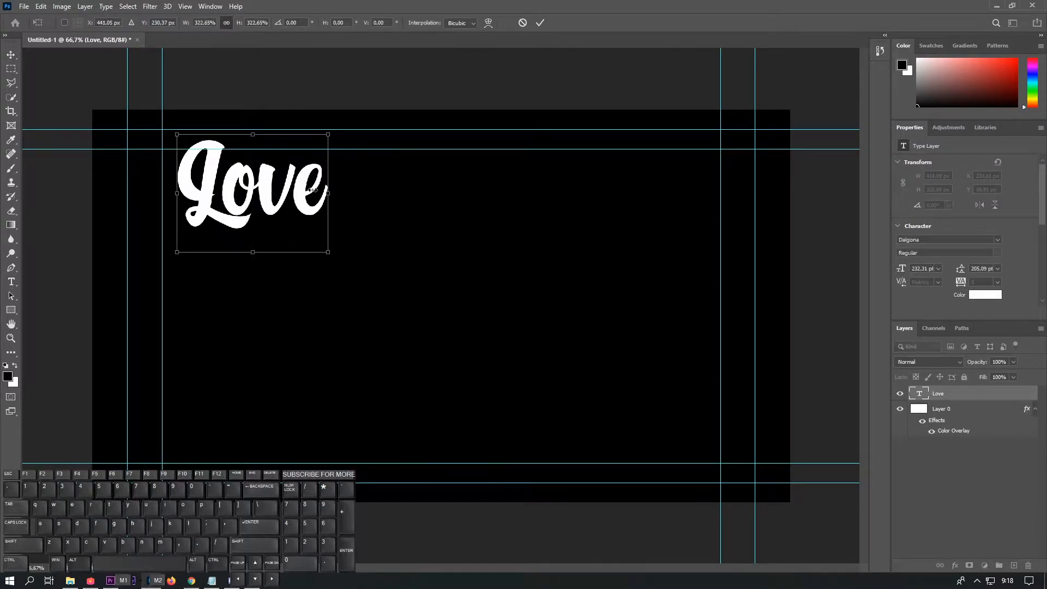
pyautogui.press('Return')
pyautogui.moveTo(303, 212); pyautogui.dragTo(315, 243)
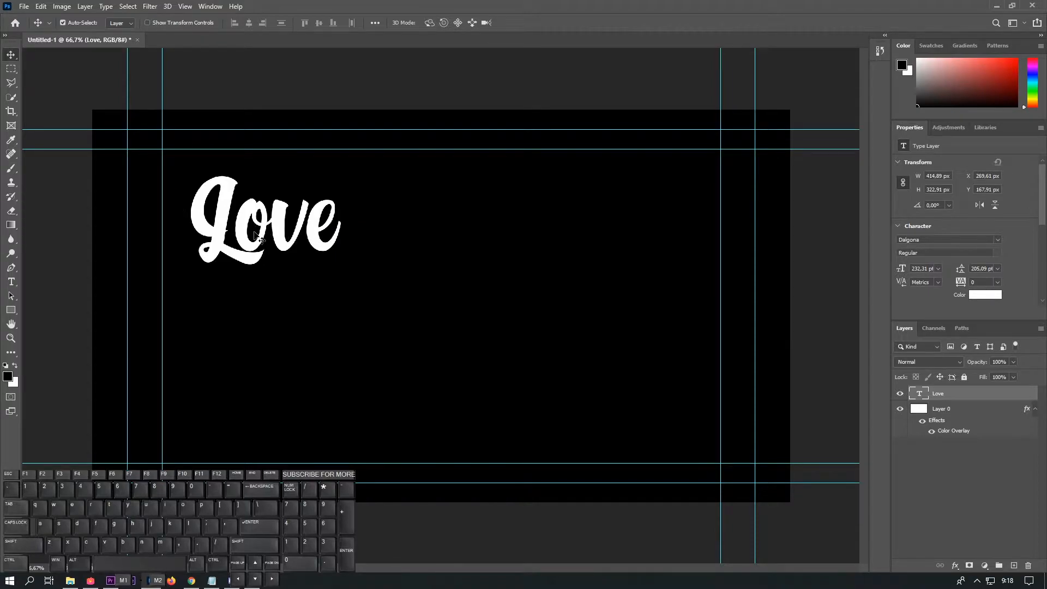
# - Add a separate white Dalgona text layer reading "Of" at 72 pt below the word "Love"
pyautogui.hotkey('ctrl', '1')
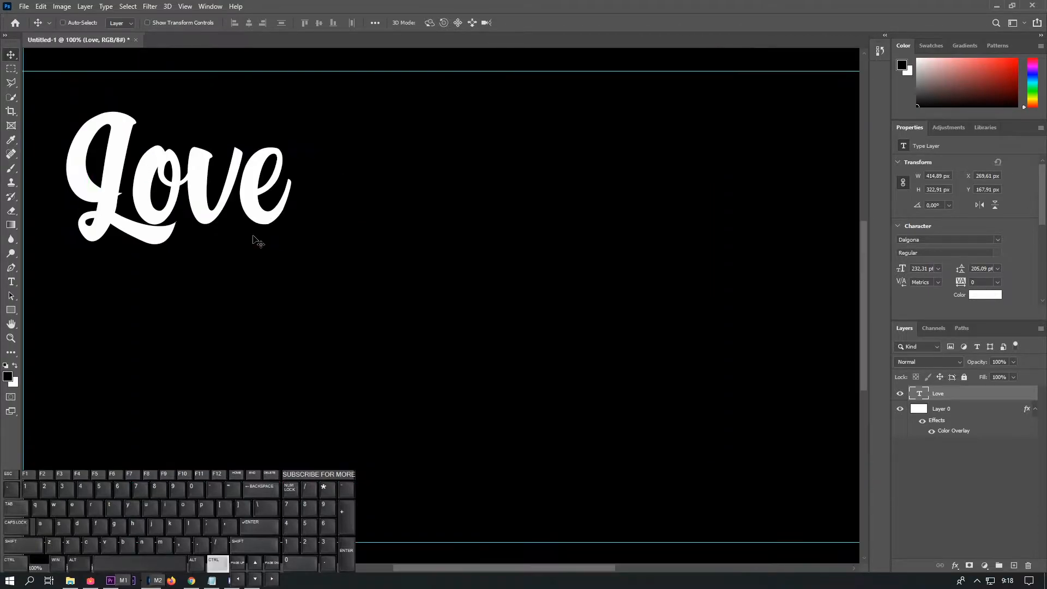
pyautogui.click(12, 281)
pyautogui.click(220, 267)
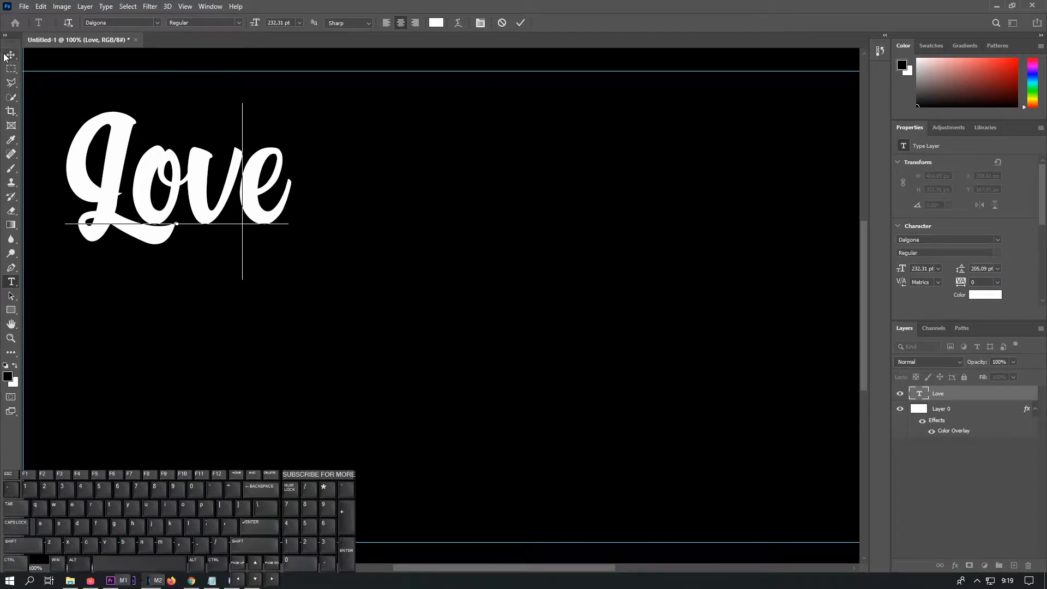
pyautogui.click(7, 57)
pyautogui.click(13, 284)
pyautogui.click(341, 362)
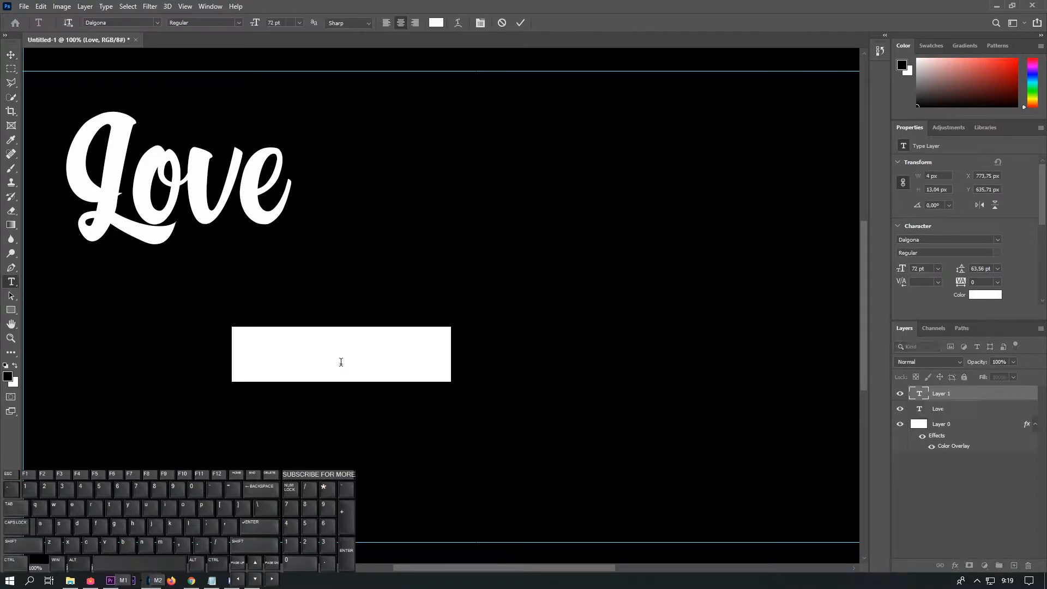
pyautogui.write('Of')
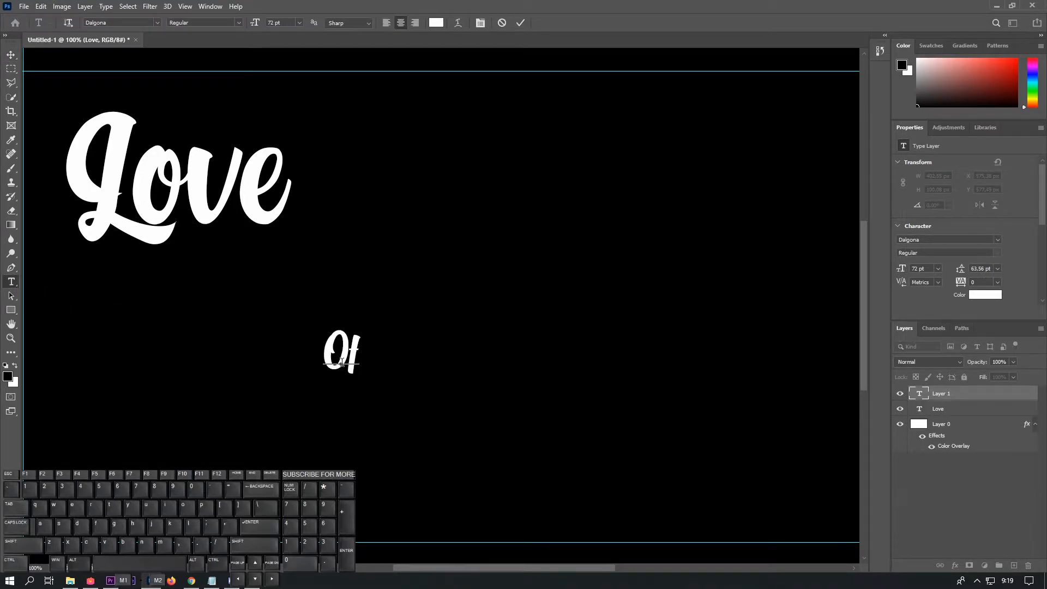
pyautogui.click(9, 57)
# - Add a separate white Dalgona text layer reading "Heart" at 72 pt to the right of "Love"
pyautogui.click(11, 281)
pyautogui.click(460, 209)
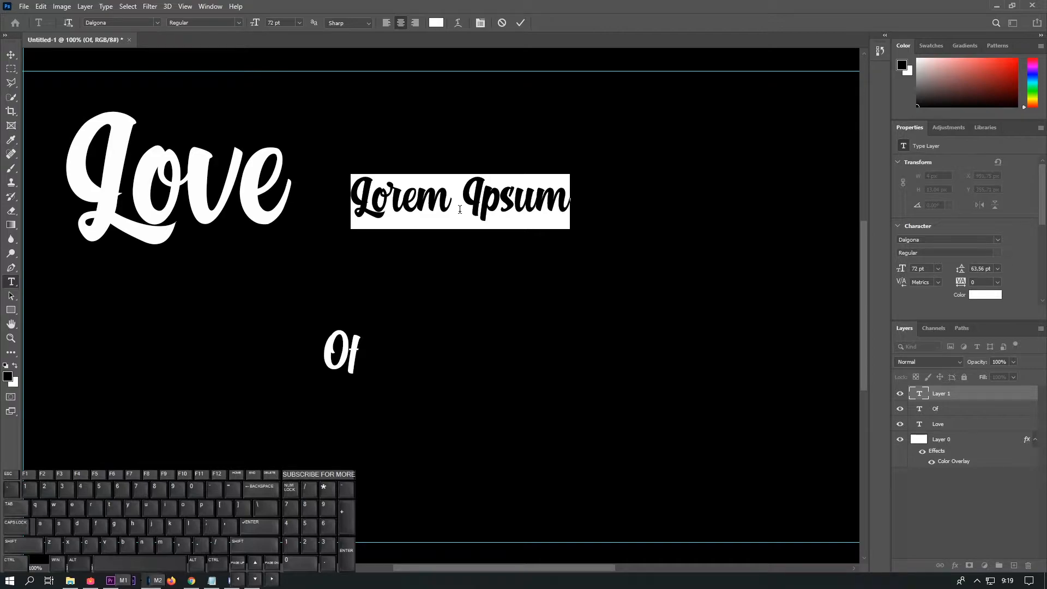
pyautogui.write('h')
pyautogui.press('BackSpace')
pyautogui.write('He')
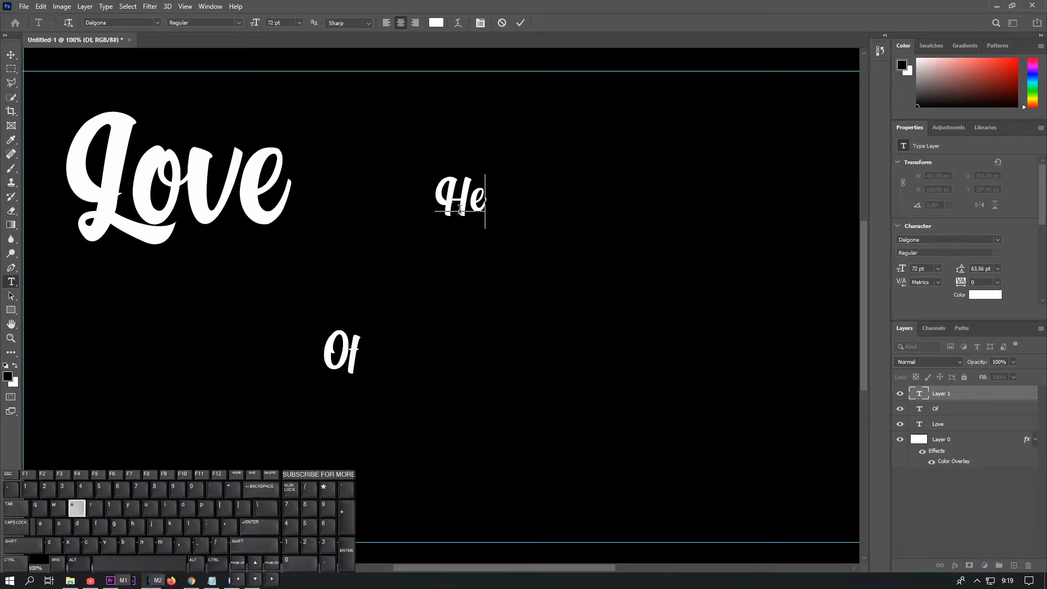
pyautogui.write('art')
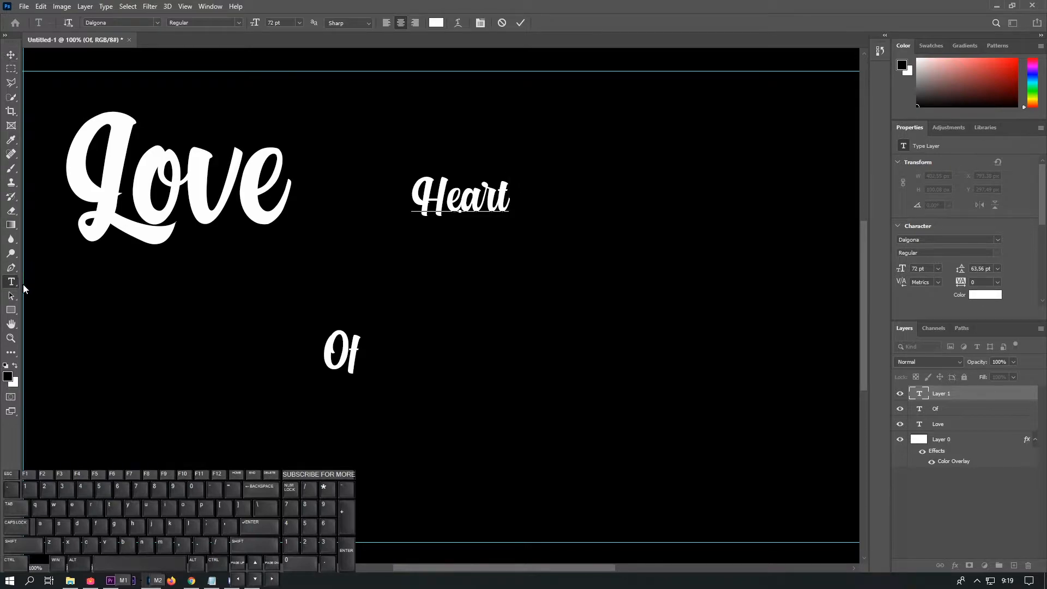
# - Extend the "Of" text to "Of My" and place it directly beneath the right half of "Love"
pyautogui.click(343, 355)
pyautogui.write('My')
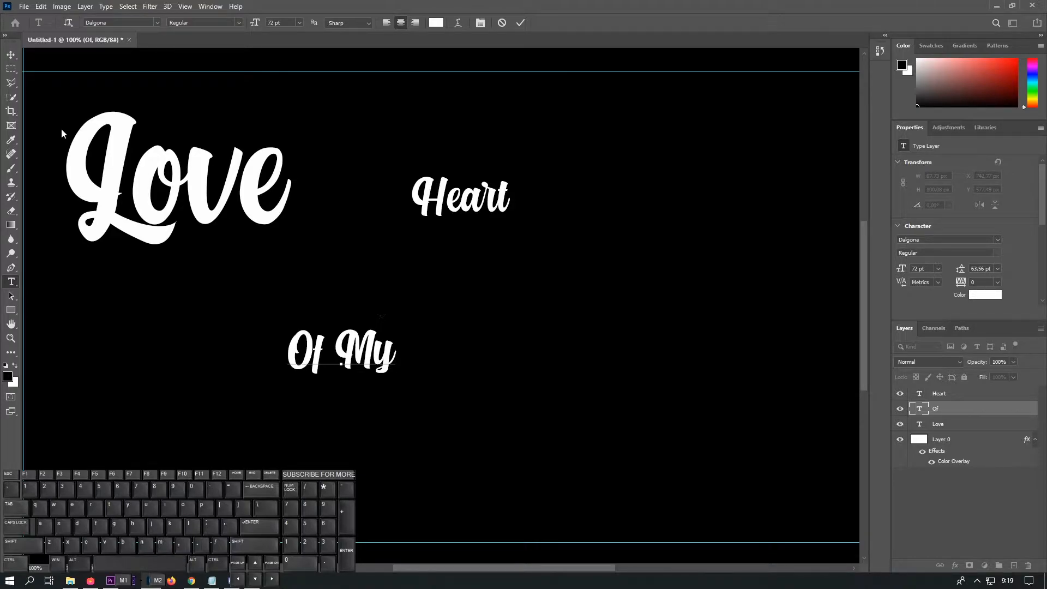
pyautogui.click(11, 55)
pyautogui.moveTo(369, 360); pyautogui.dragTo(223, 247)
pyautogui.hotkey('ctrl', 't')
pyautogui.press('Return')
# - Place "Heart" beneath "Of My" and enlarge it to about 156 pt so it nearly matches the width of "Love"
pyautogui.moveTo(436, 203); pyautogui.dragTo(139, 280)
pyautogui.hotkey('ctrl', 't')
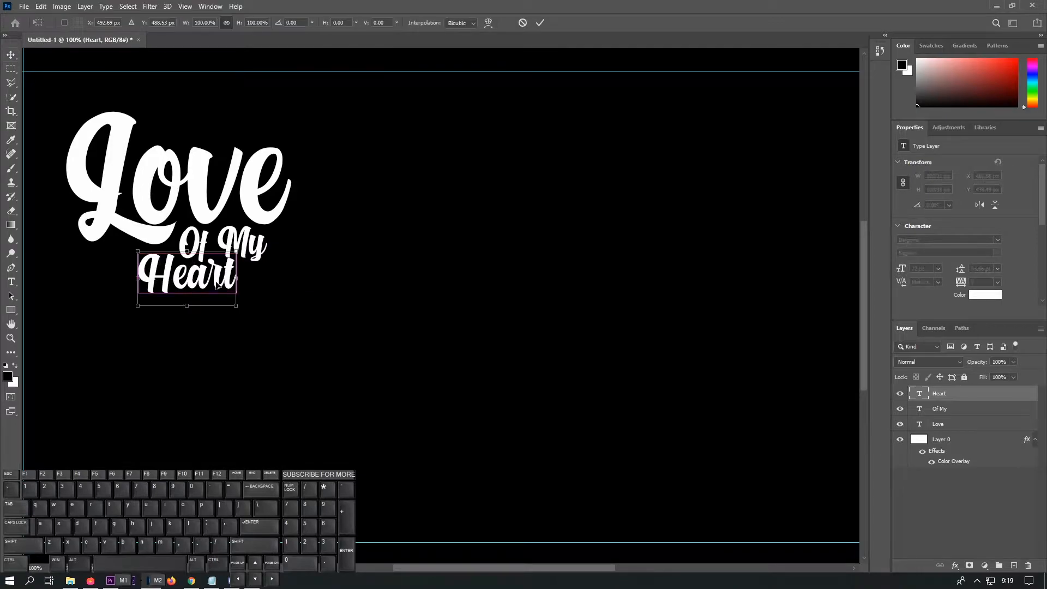
pyautogui.moveTo(240, 312); pyautogui.dragTo(345, 349)
pyautogui.hotkey('ctrl', 'z')
pyautogui.moveTo(308, 306); pyautogui.dragTo(258, 301)
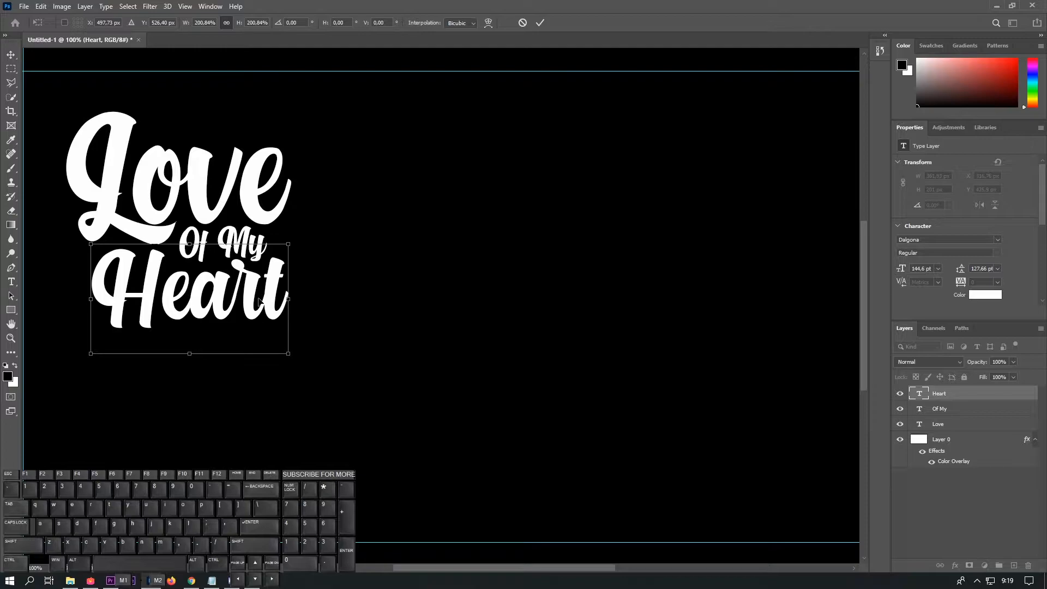
pyautogui.moveTo(91, 353); pyautogui.dragTo(76, 363)
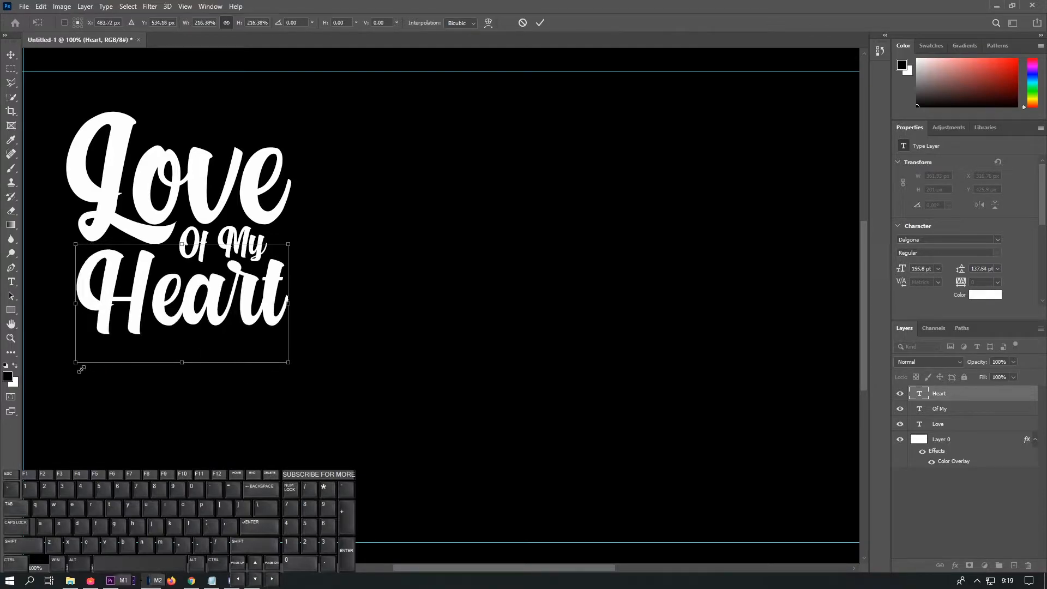
pyautogui.press('Return')
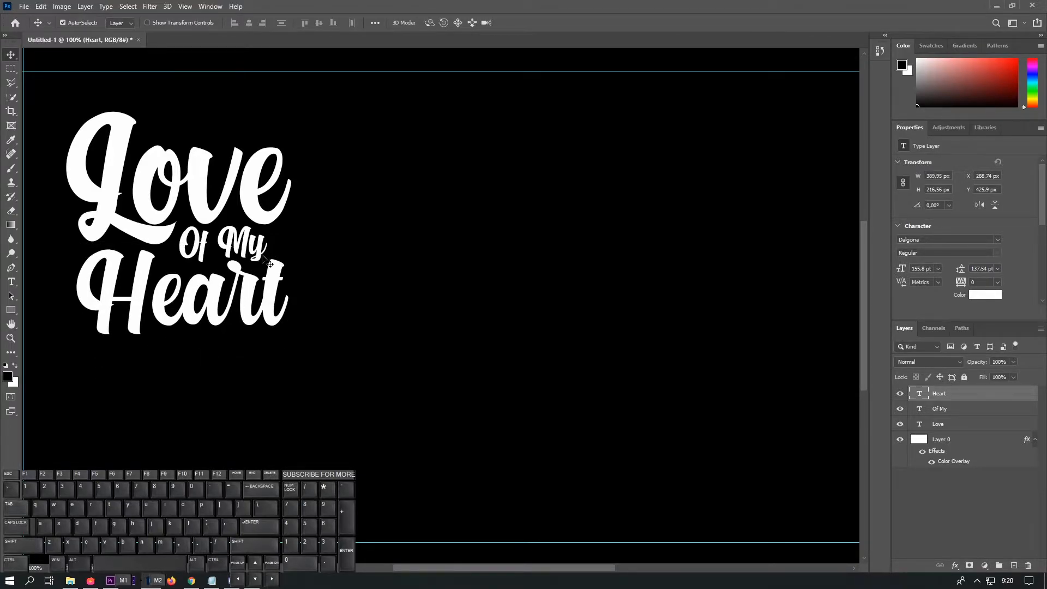
# - Group the "Heart", "Of My" and "Love" text layers
pyautogui.keyDown('shift'); pyautogui.click(959, 425); pyautogui.keyUp('shift')
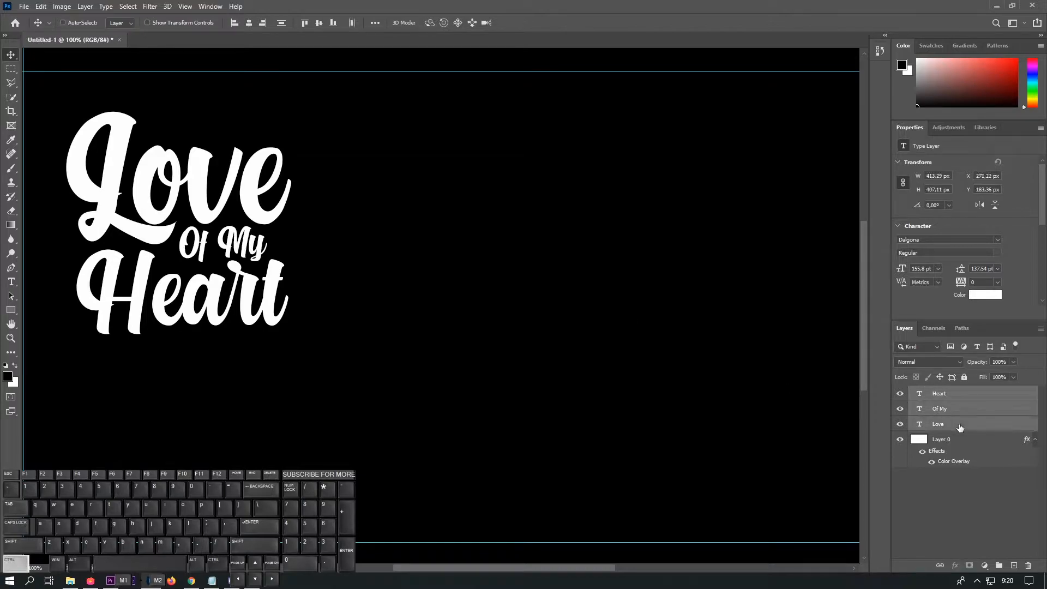
pyautogui.hotkey('ctrl', 'g')
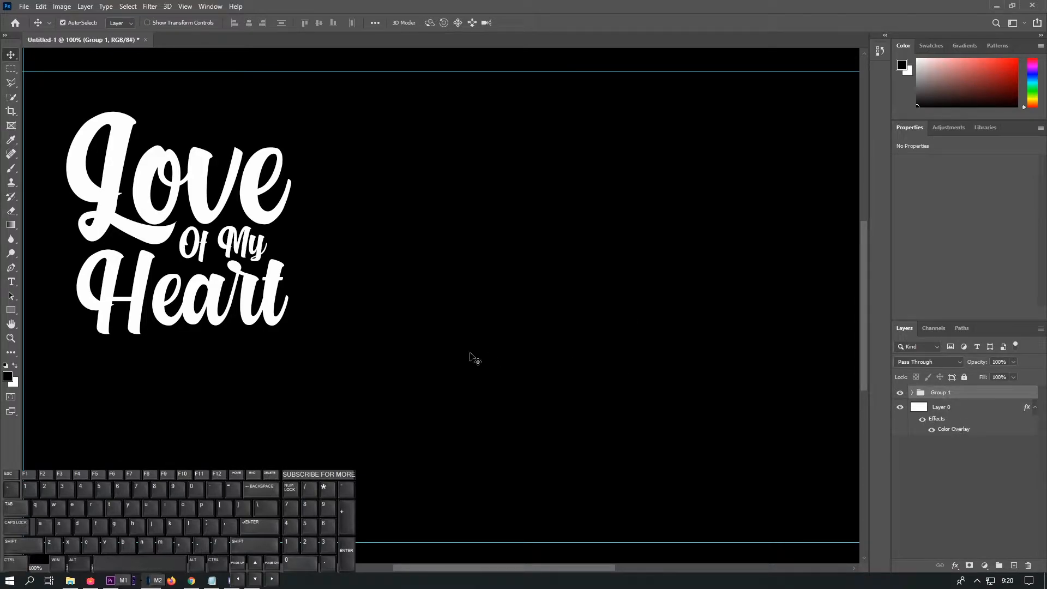
# - Try to move the text group down and to the right on the canvas, and undo the moves
pyautogui.moveTo(242, 266); pyautogui.dragTo(329, 318)
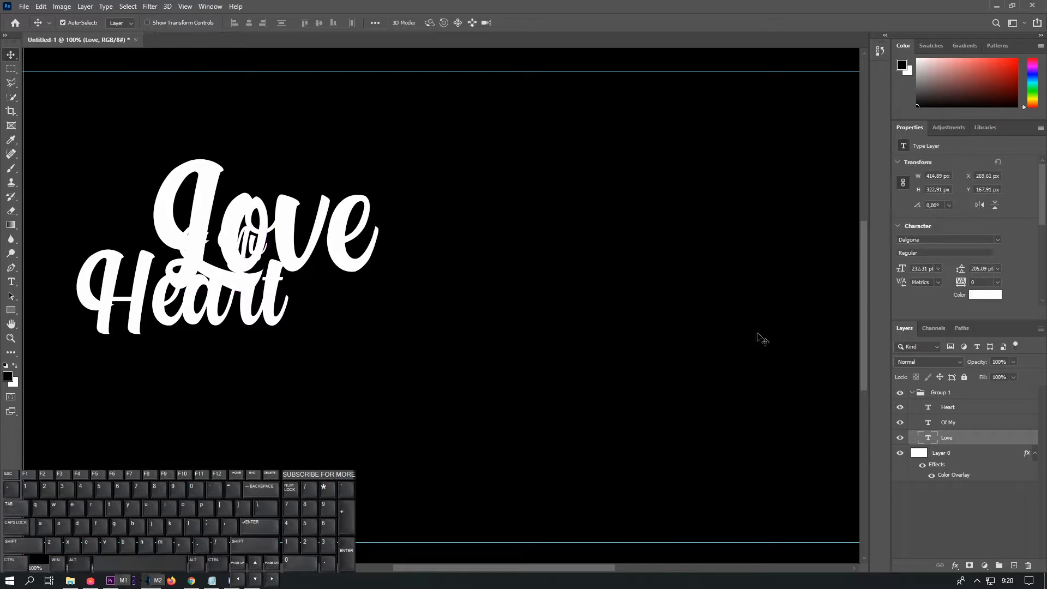
pyautogui.hotkey('ctrl', 'z')
pyautogui.click(973, 395)
pyautogui.moveTo(207, 215); pyautogui.dragTo(251, 240)
pyautogui.hotkey('ctrl', 'z')
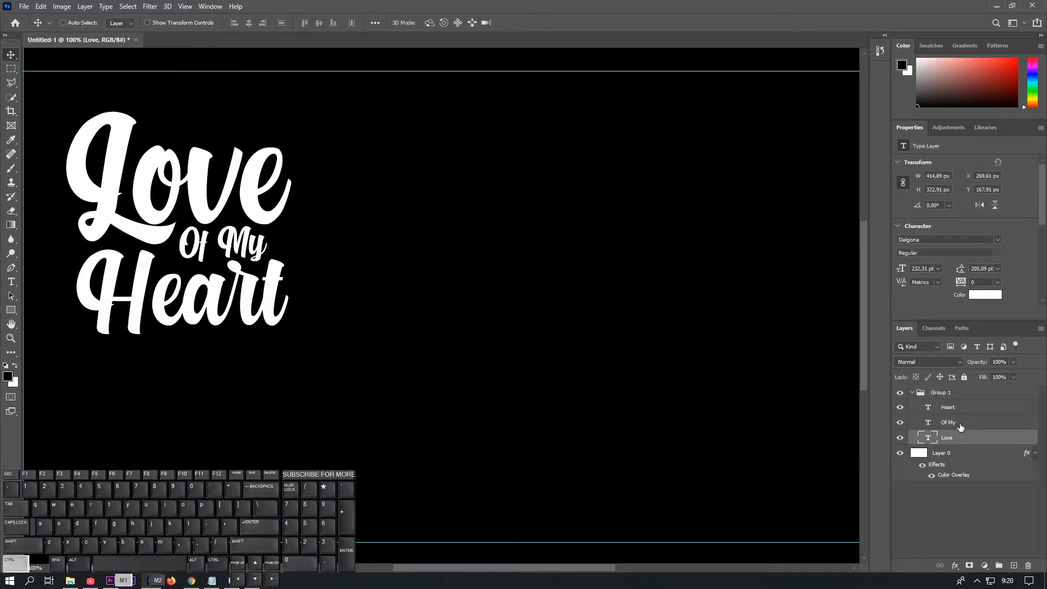
# - Scale the three text layers together to about 745 px wide and centre them on the canvas
pyautogui.keyDown('ctrl'); pyautogui.click(959, 423); pyautogui.keyUp('ctrl')
pyautogui.keyDown('ctrl'); pyautogui.click(961, 412); pyautogui.keyUp('ctrl')
pyautogui.hotkey('ctrl', '-')
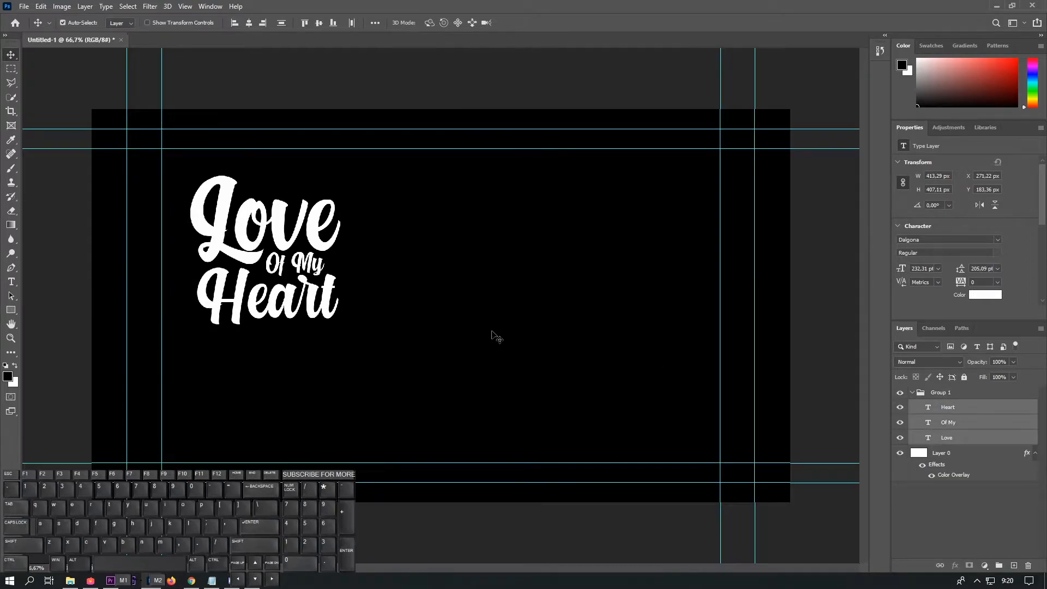
pyautogui.hotkey('ctrl', 't')
pyautogui.moveTo(342, 325); pyautogui.dragTo(496, 406)
pyautogui.moveTo(449, 393); pyautogui.dragTo(564, 389)
pyautogui.press('Return')
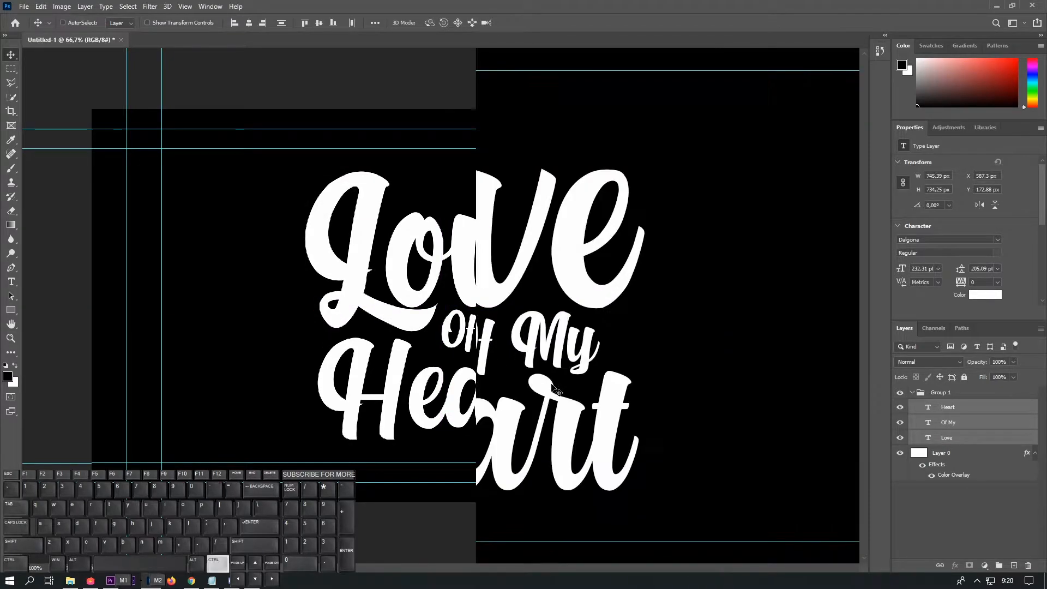
# - Skew the three text layers together vertically so that the lettering slants slightly upward toward its right side
pyautogui.hotkey('ctrl', '+')
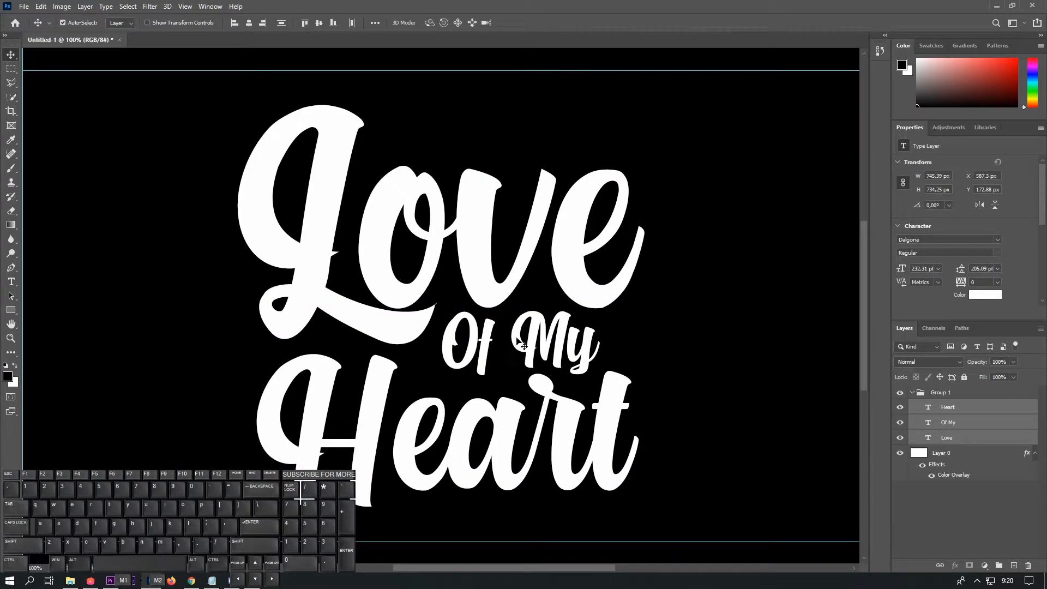
pyautogui.click(552, 352)
pyautogui.hotkey('ctrl', 't')
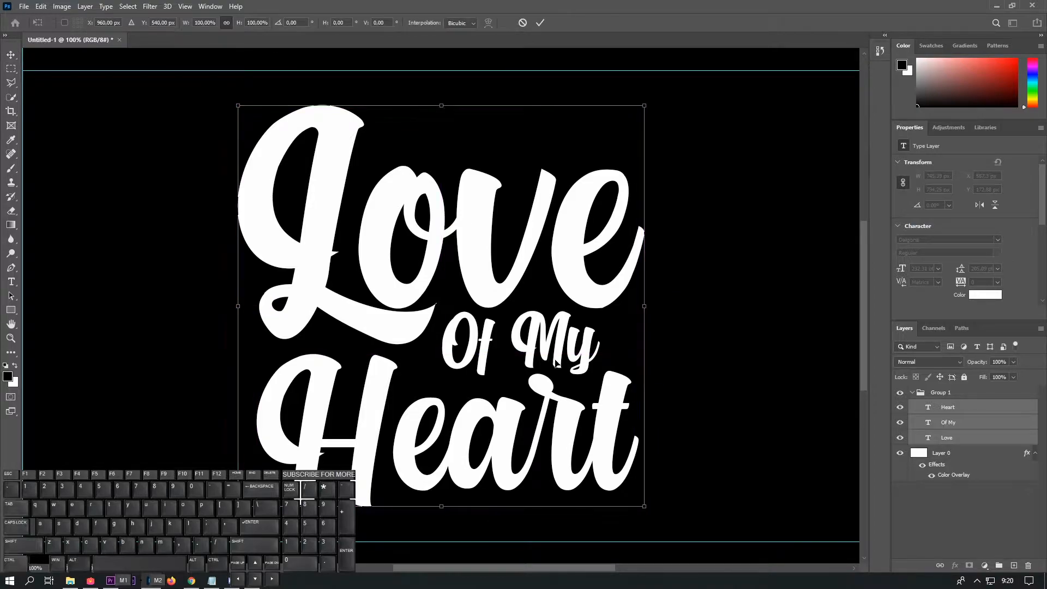
pyautogui.moveTo(649, 516); pyautogui.dragTo(646, 487)
pyautogui.press('Return')
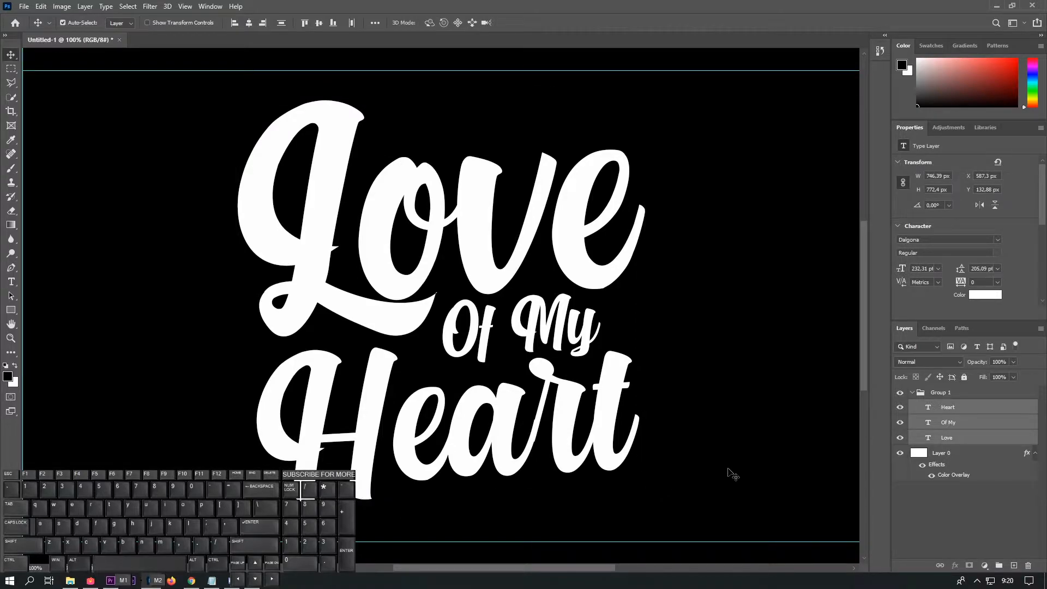
# - Duplicate the group holding the three text layers and collapse both groups in the layer stack
pyautogui.click(988, 398)
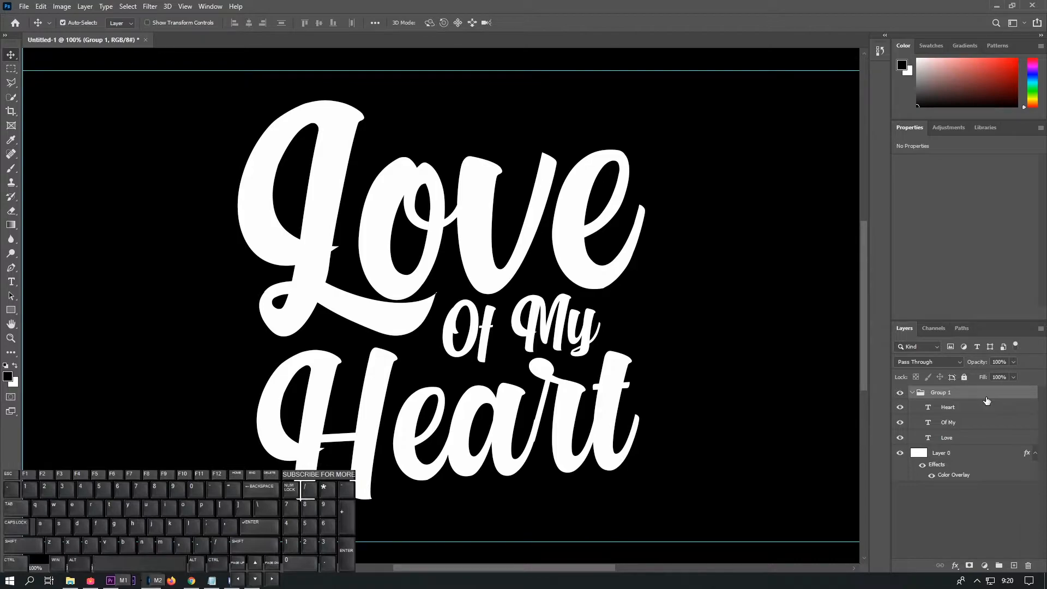
pyautogui.rightClick(987, 400)
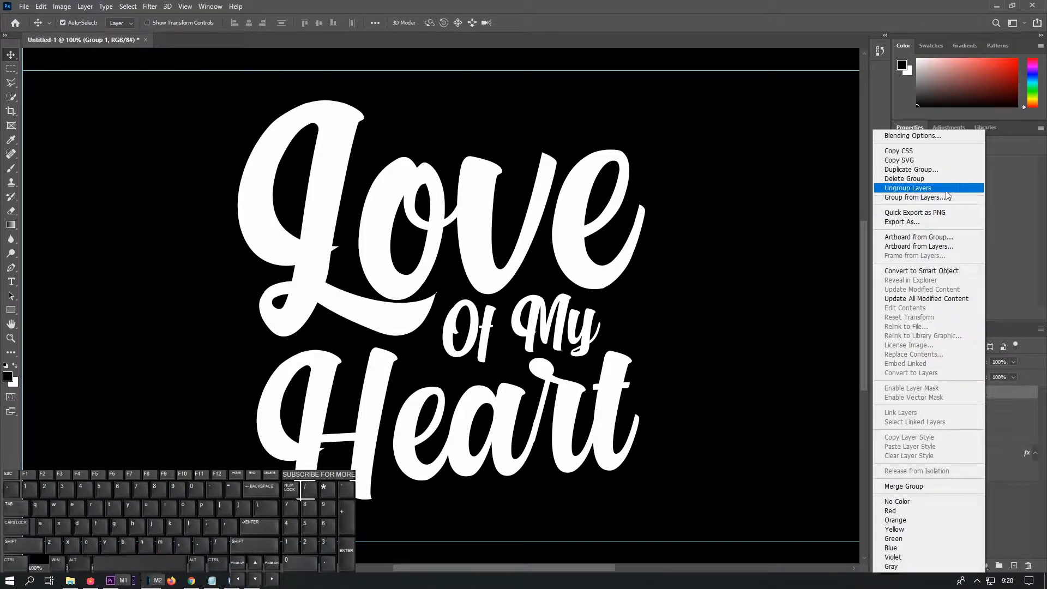
pyautogui.click(947, 173)
pyautogui.click(613, 163)
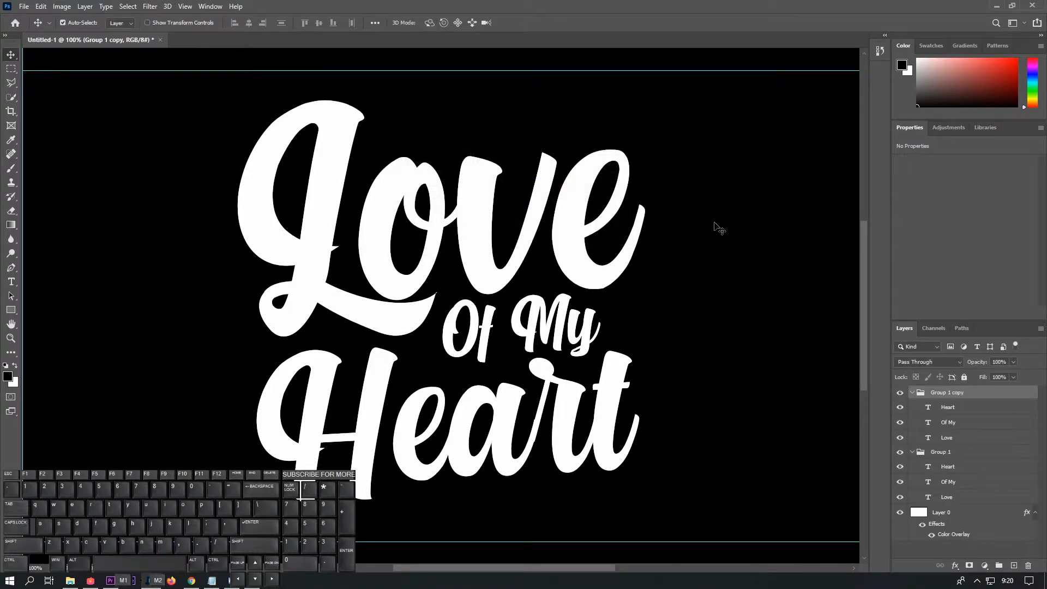
pyautogui.click(912, 394)
pyautogui.click(912, 407)
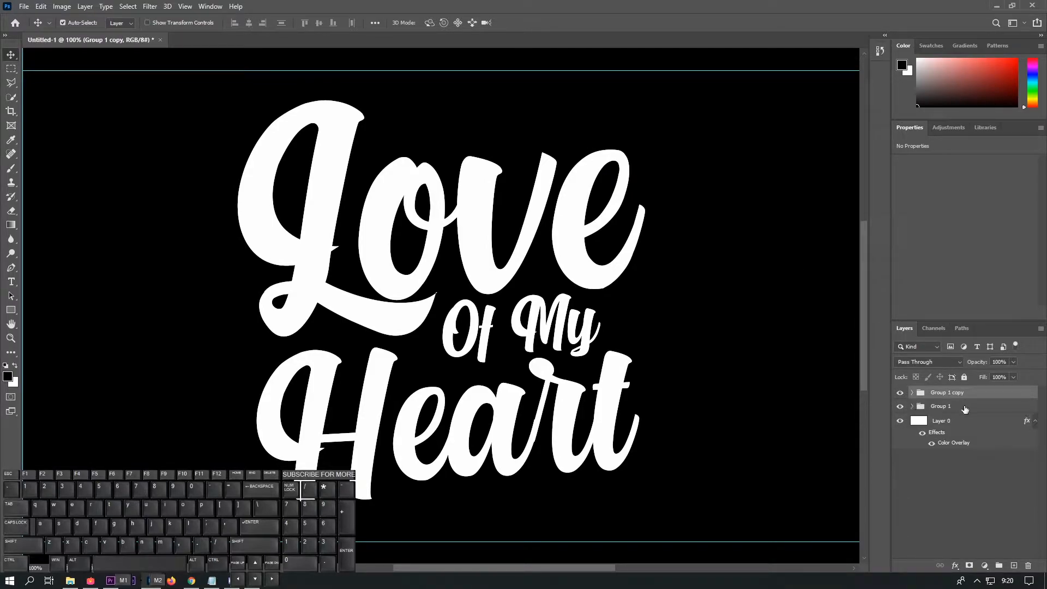
# - Open the layer style settings for the original text group, Group 1
pyautogui.click(965, 408)
pyautogui.rightClick(965, 410)
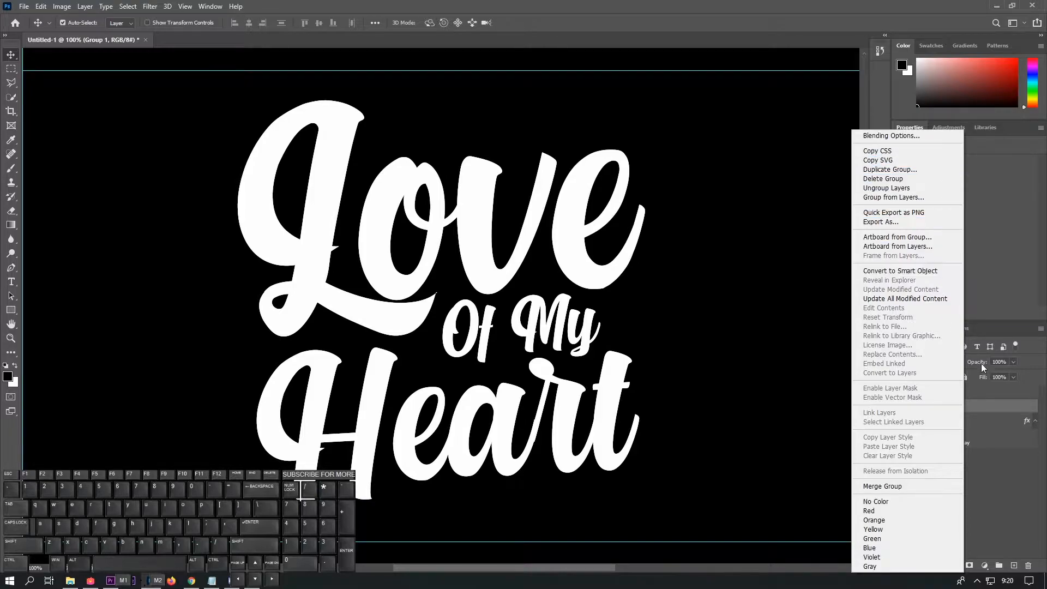
pyautogui.click(1005, 410)
pyautogui.doubleClick(999, 410)
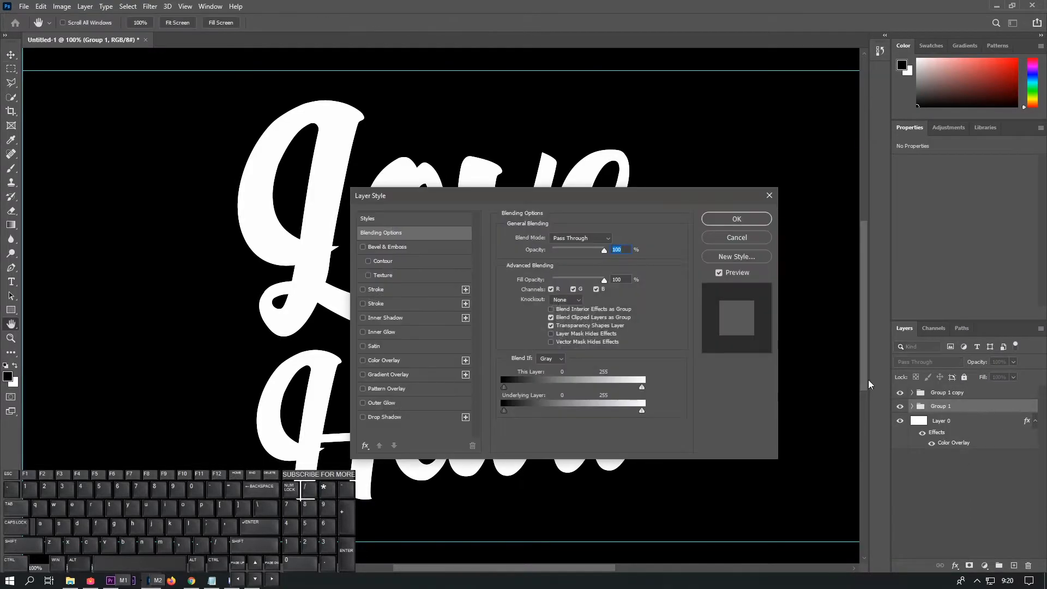
pyautogui.click(385, 288)
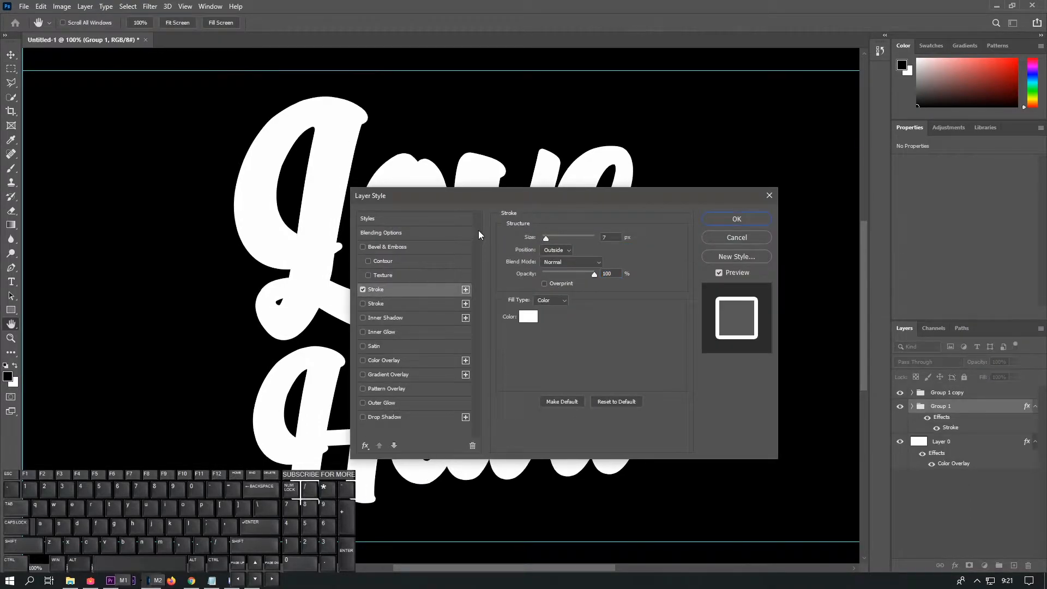
pyautogui.click(526, 318)
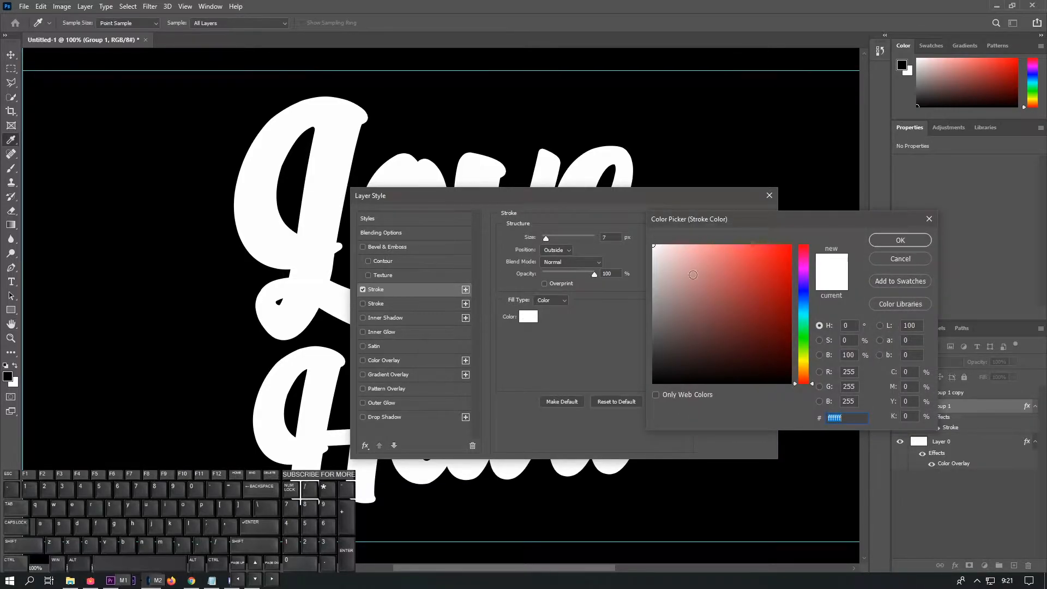
pyautogui.click(926, 261)
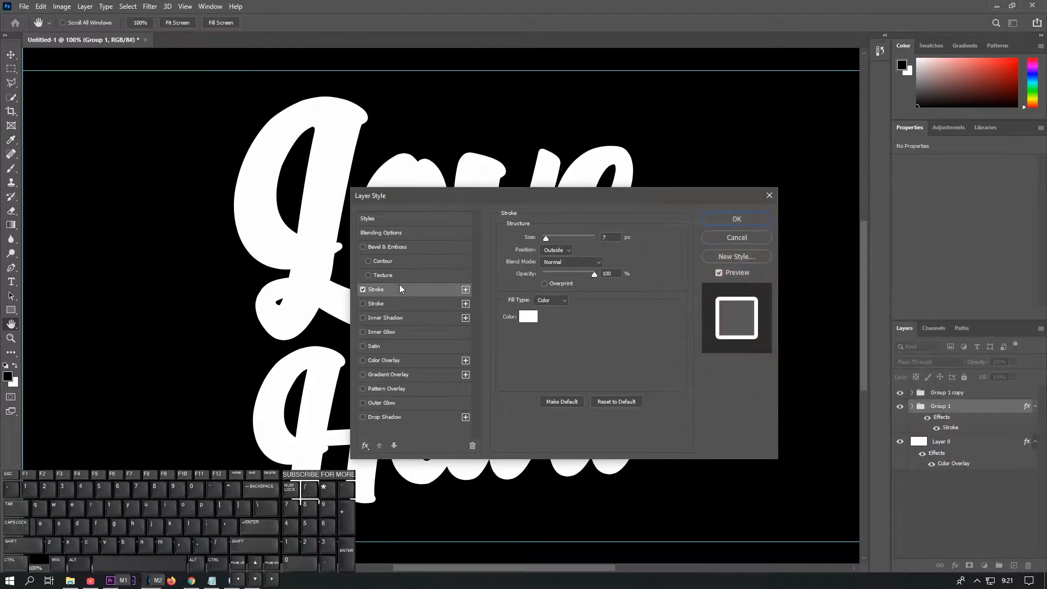
pyautogui.click(363, 290)
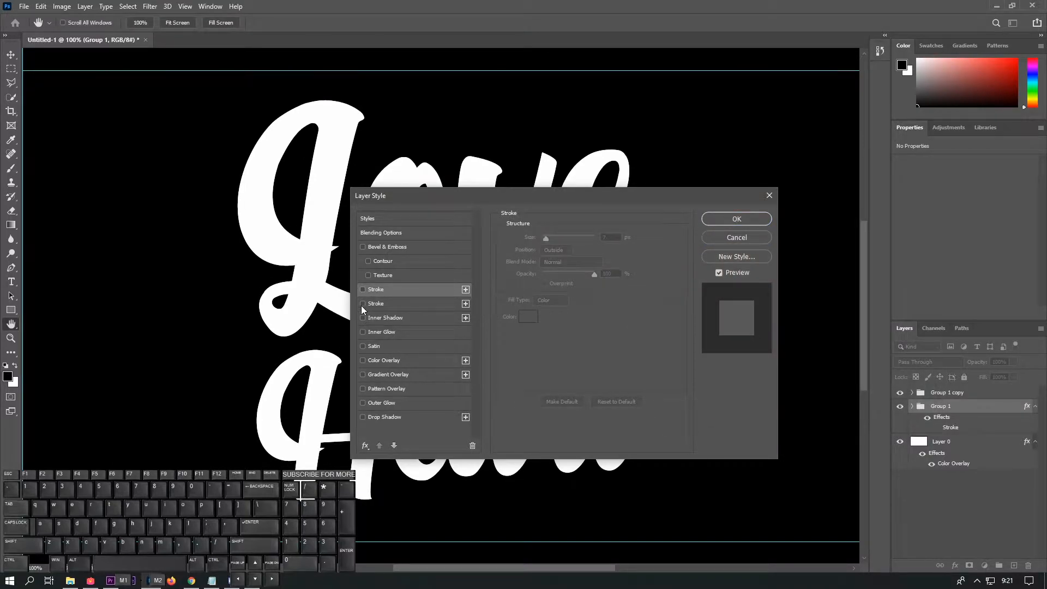
# - Apply a bright purple Color Overlay at 100% opacity and Normal blend mode to Group 1
pyautogui.click(362, 360)
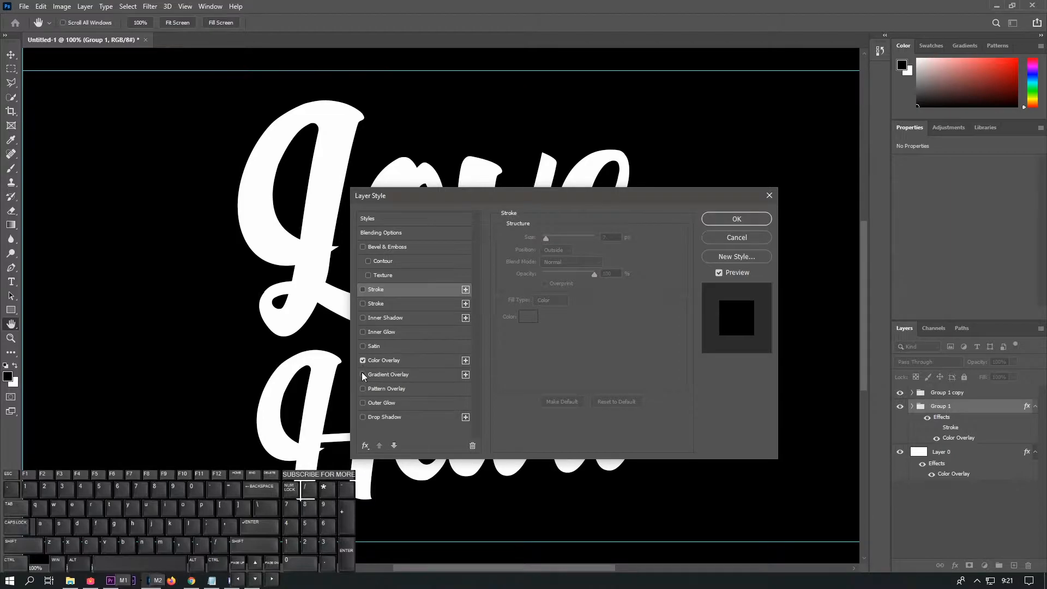
pyautogui.click(421, 364)
pyautogui.click(614, 239)
pyautogui.moveTo(804, 295); pyautogui.dragTo(814, 248)
pyautogui.click(885, 243)
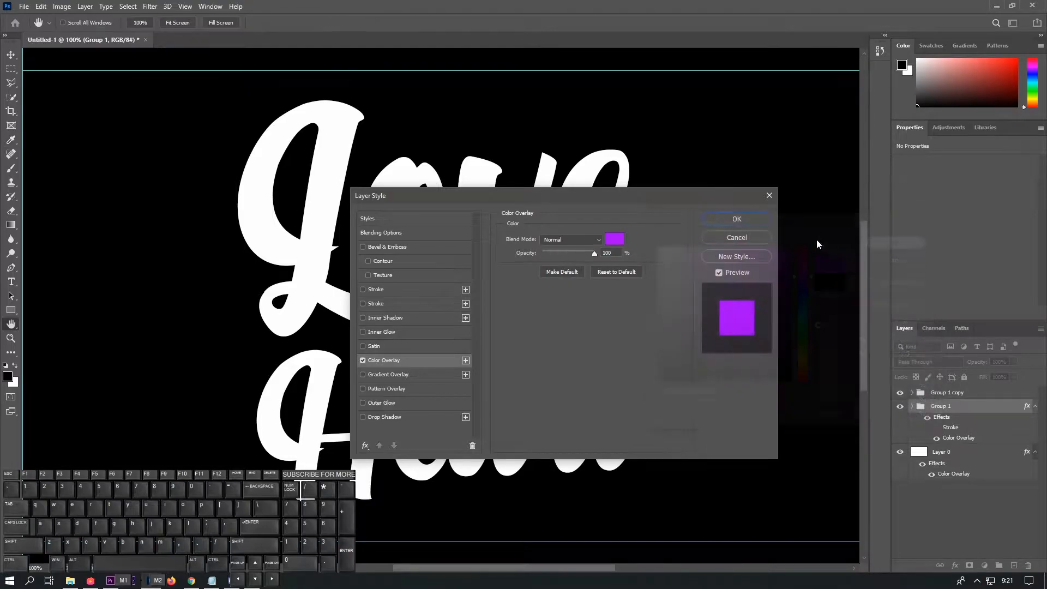
pyautogui.click(769, 223)
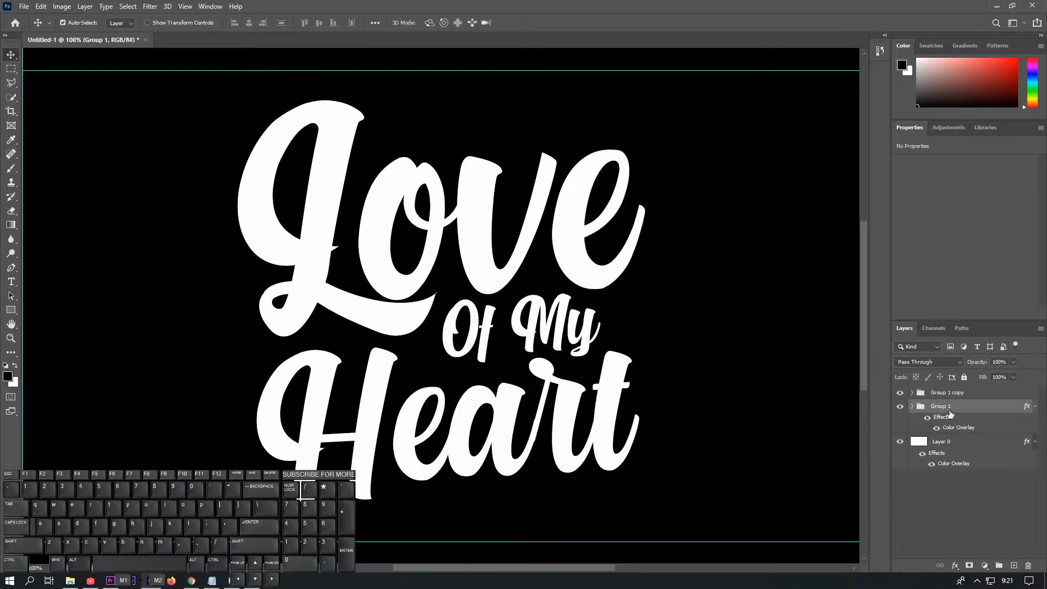
# - Transform the "Heart", "Of My" and "Love" layers in Group 1 together, shifting them about 7 px right and 6 px down
pyautogui.click(912, 406)
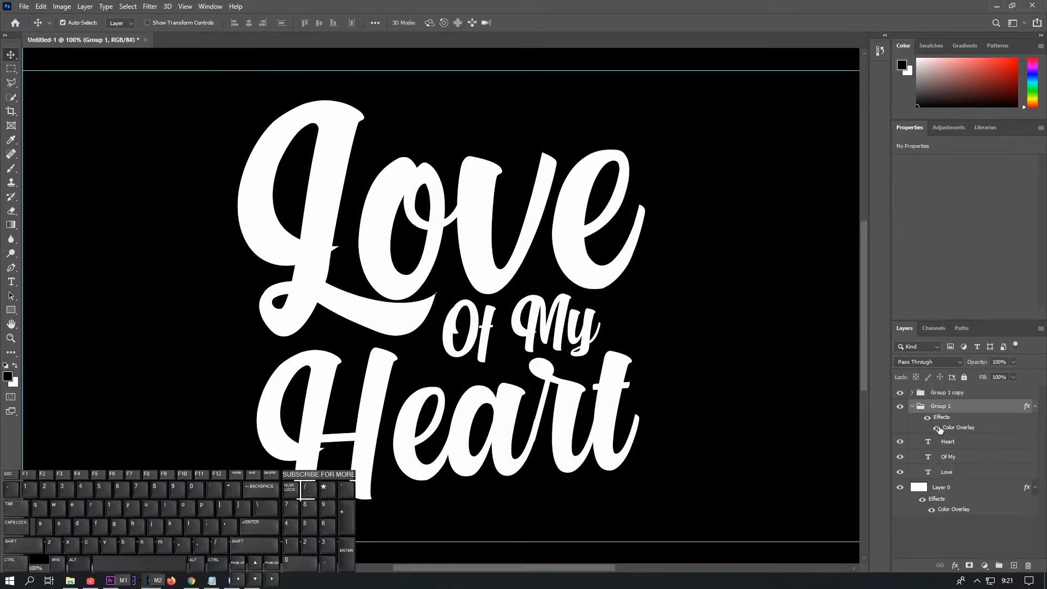
pyautogui.click(964, 441)
pyautogui.keyDown('shift'); pyautogui.click(964, 457); pyautogui.keyUp('shift')
pyautogui.keyDown('shift'); pyautogui.click(965, 473); pyautogui.keyUp('shift')
pyautogui.hotkey('ctrl', 't')
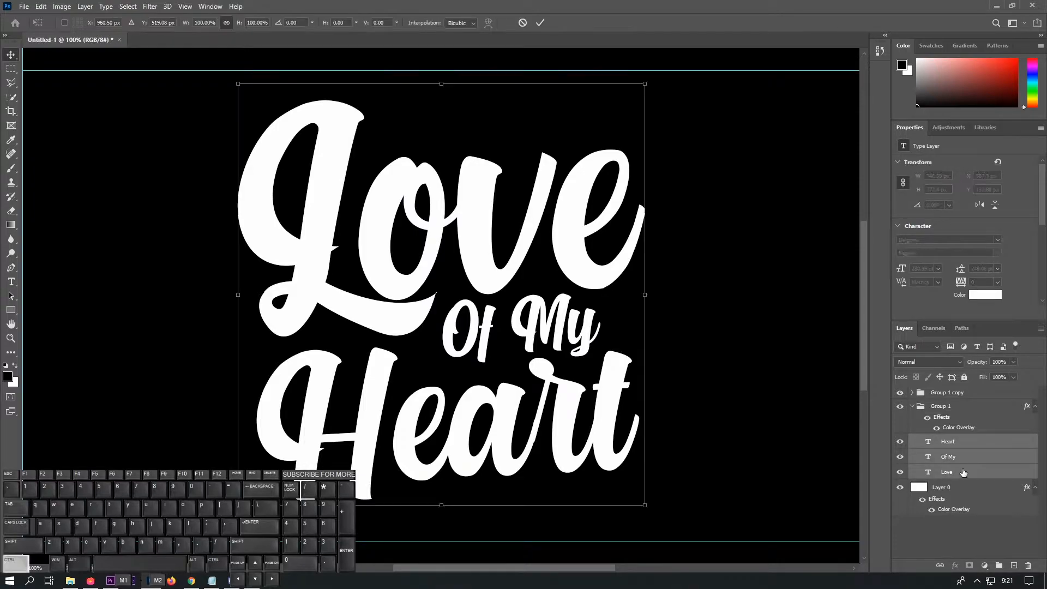
pyautogui.press('Right')
pyautogui.press('Down')
pyautogui.press('Down')
pyautogui.press('Down')
pyautogui.press('Down')
pyautogui.press('Down')
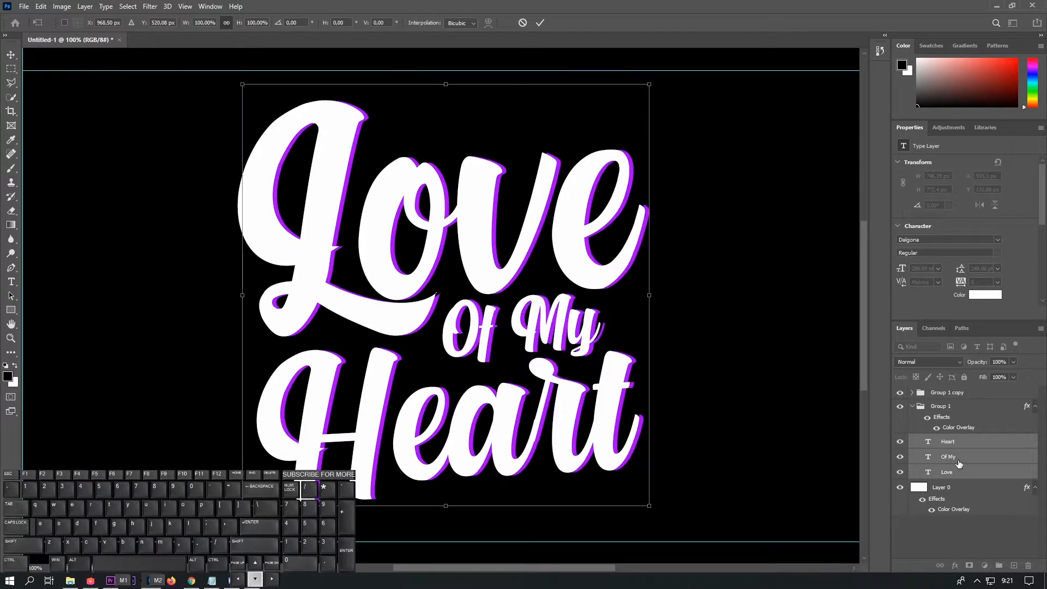
pyautogui.press('Left')
pyautogui.press('Left')
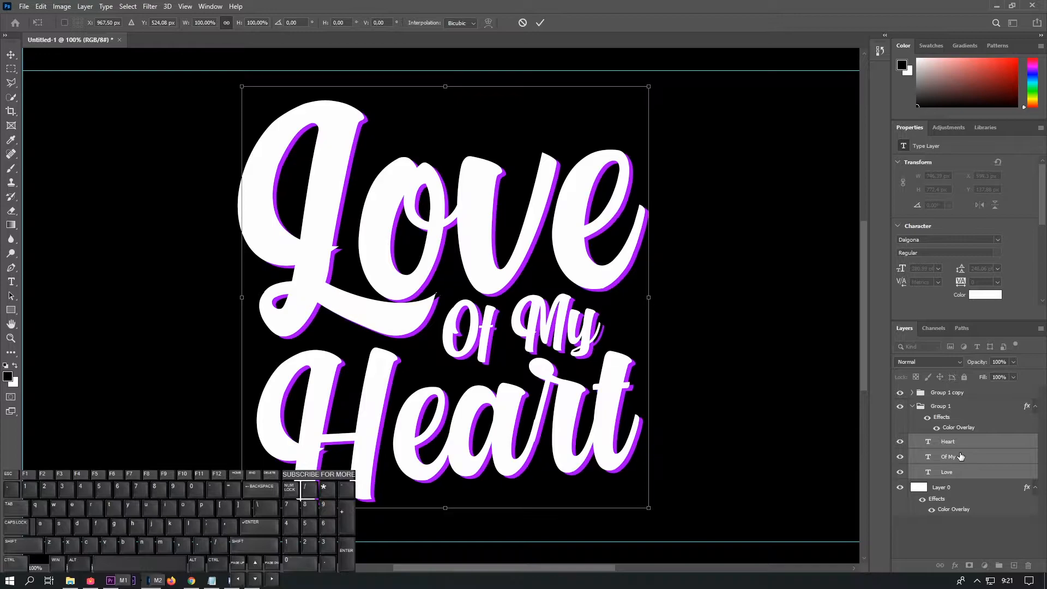
pyautogui.press('Down')
pyautogui.press('Right')
pyautogui.doubleClick(989, 414)
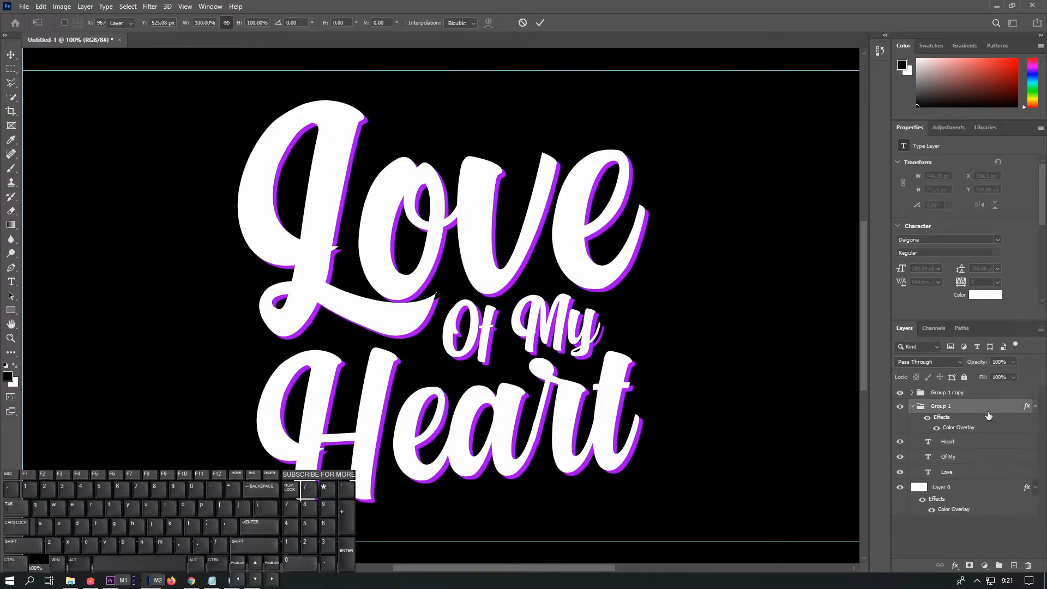
pyautogui.press('Return')
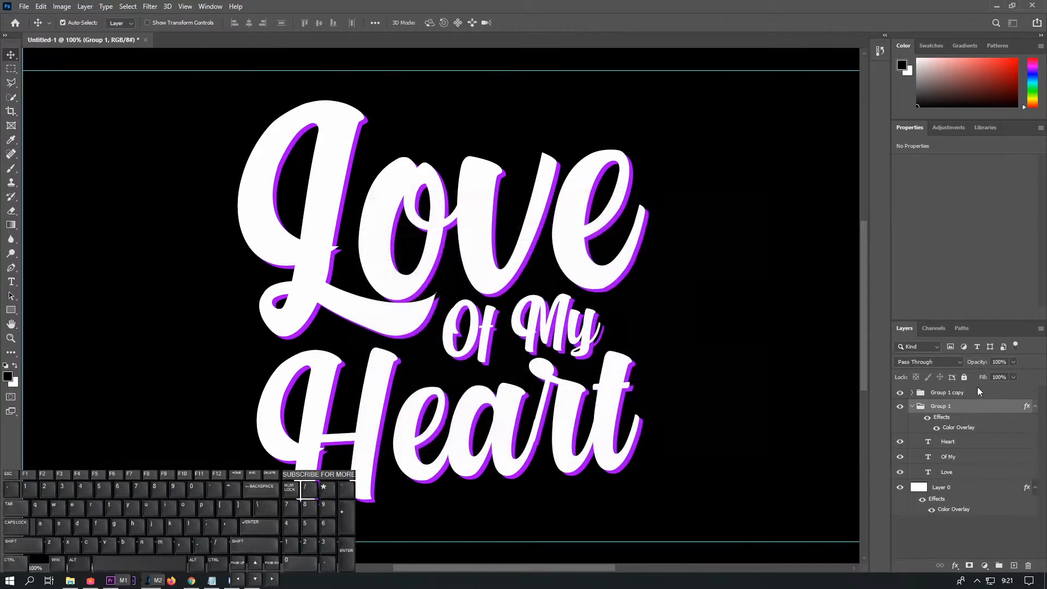
# - Duplicate the white text group, Group 1 copy, keeping the default name
pyautogui.click(993, 392)
pyautogui.rightClick(993, 392)
pyautogui.click(937, 170)
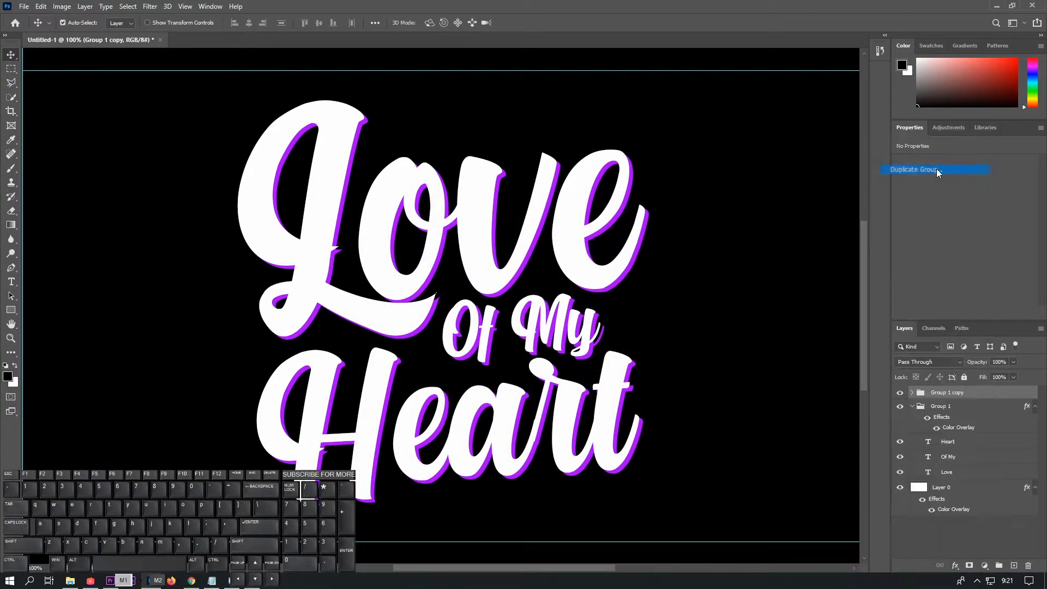
pyautogui.press('Return')
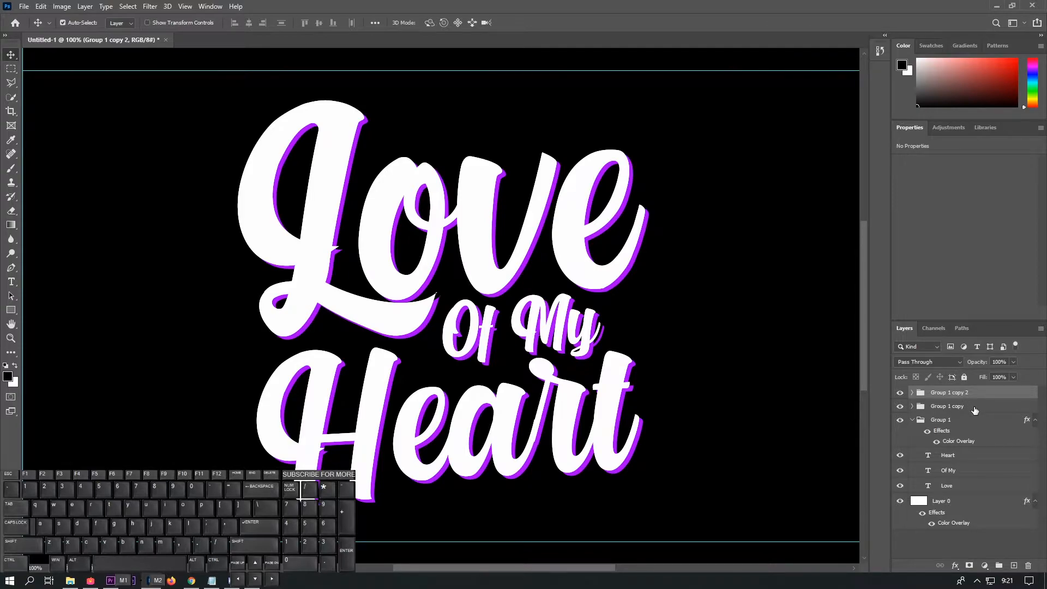
pyautogui.click(975, 409)
pyautogui.click(912, 420)
pyautogui.press('Delete')
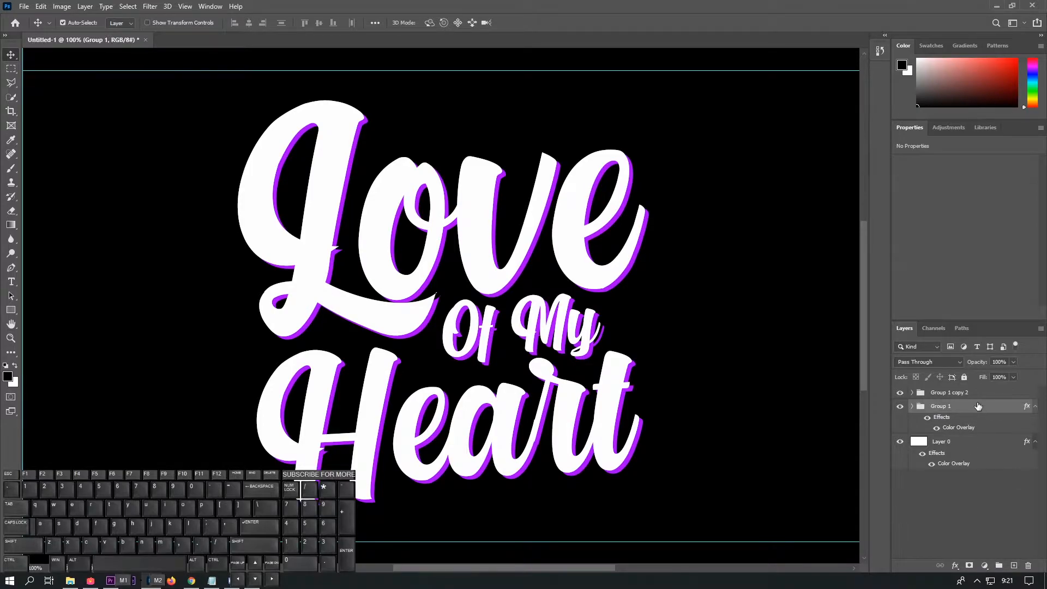
pyautogui.hotkey('ctrl', 'z')
pyautogui.click(912, 420)
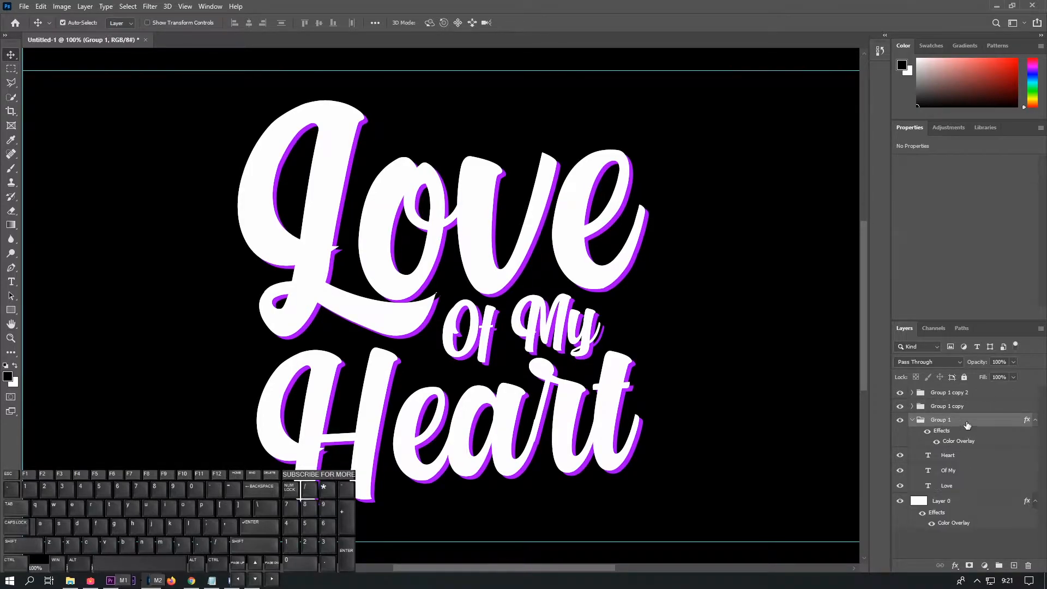
# - Apply a black (000000) Color Overlay at 100% opacity to the middle text group, Group 1 copy
pyautogui.click(912, 420)
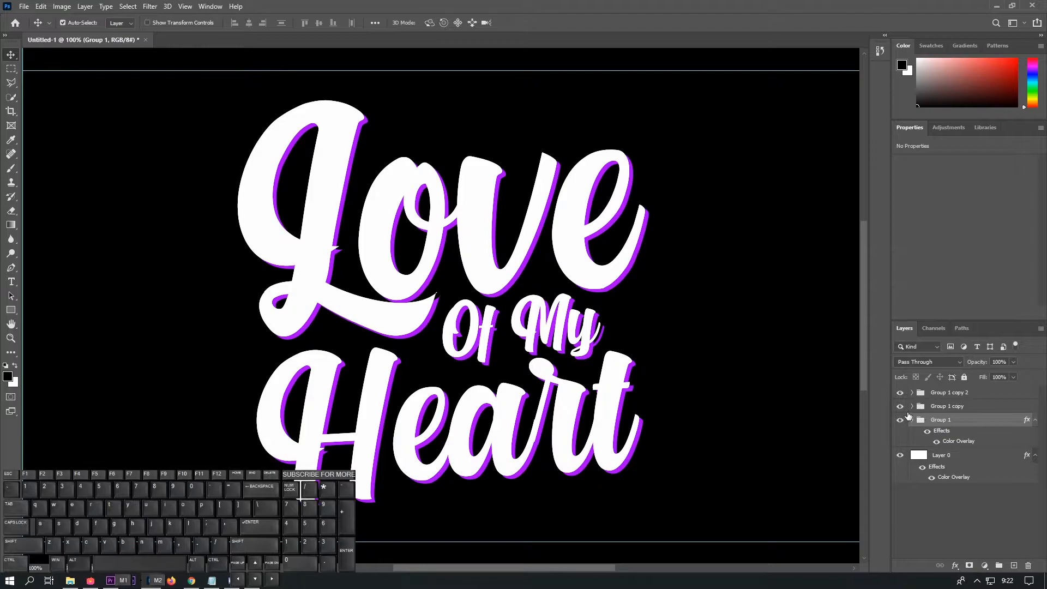
pyautogui.click(963, 407)
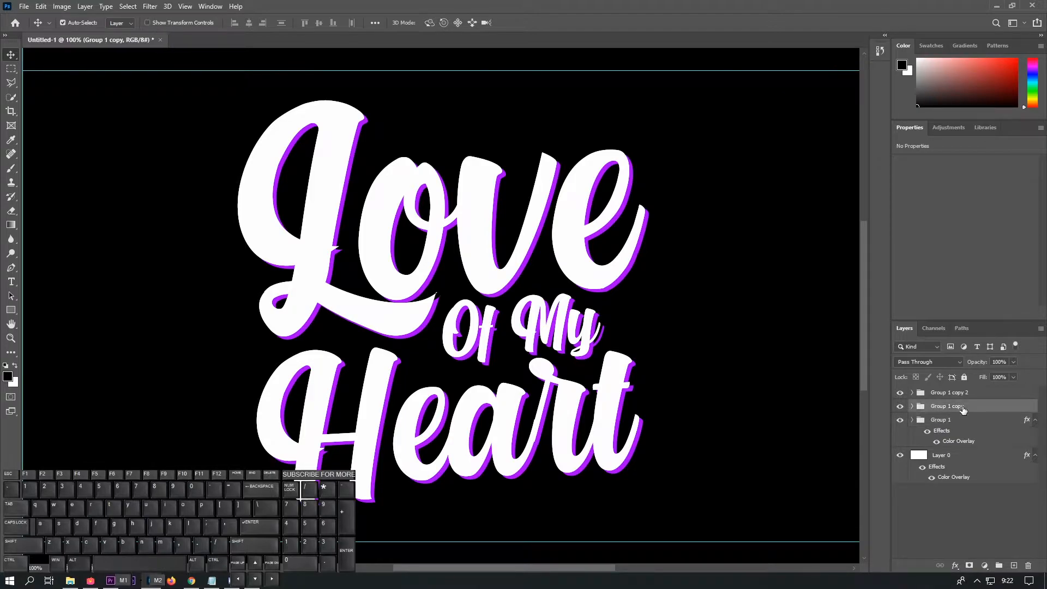
pyautogui.rightClick(963, 409)
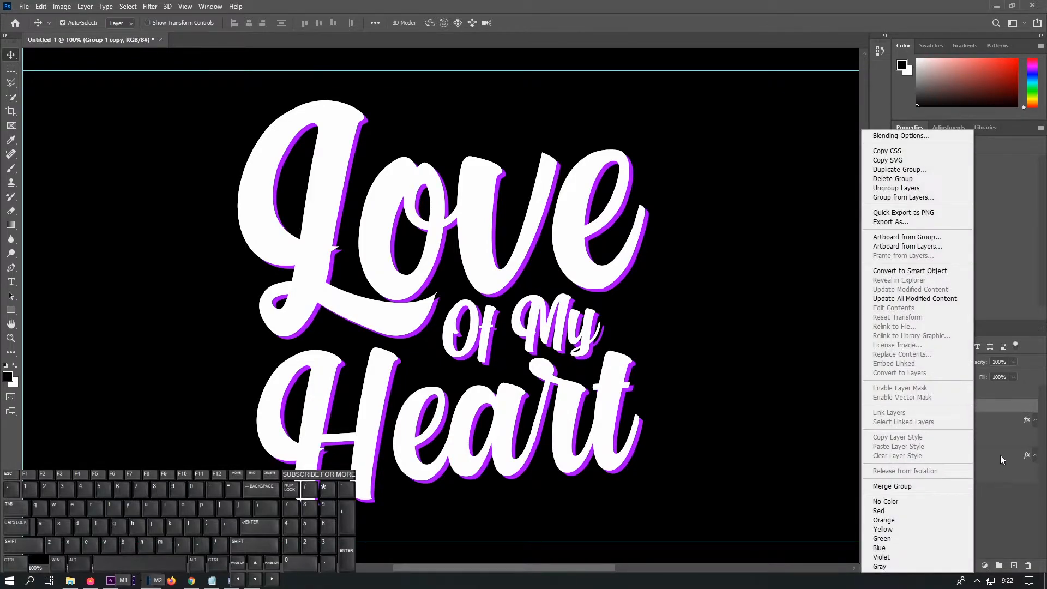
pyautogui.click(1004, 411)
pyautogui.doubleClick(1004, 412)
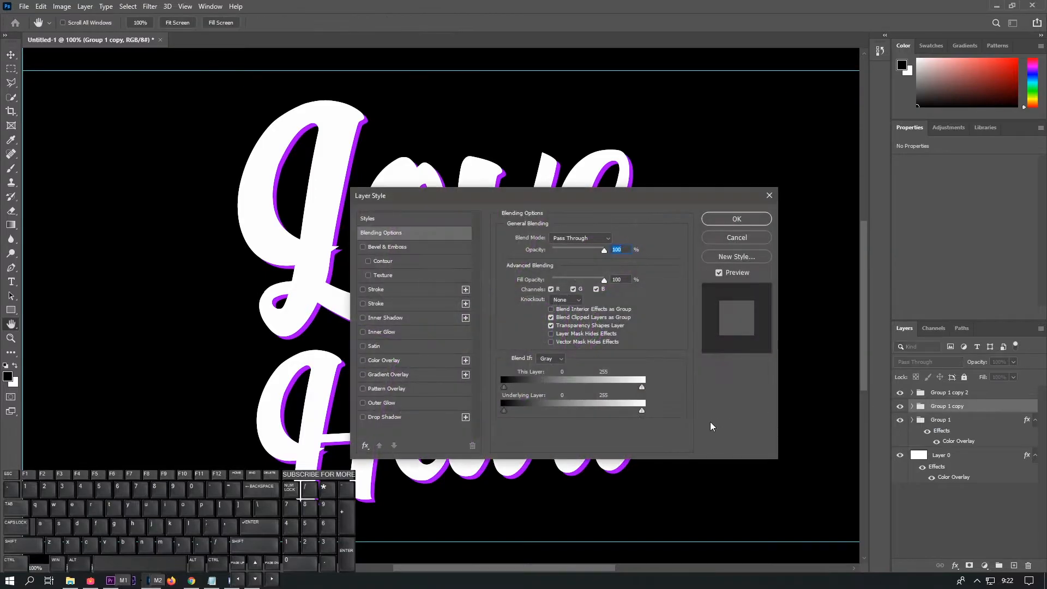
pyautogui.click(383, 360)
pyautogui.click(615, 239)
pyautogui.moveTo(676, 371); pyautogui.dragTo(655, 406)
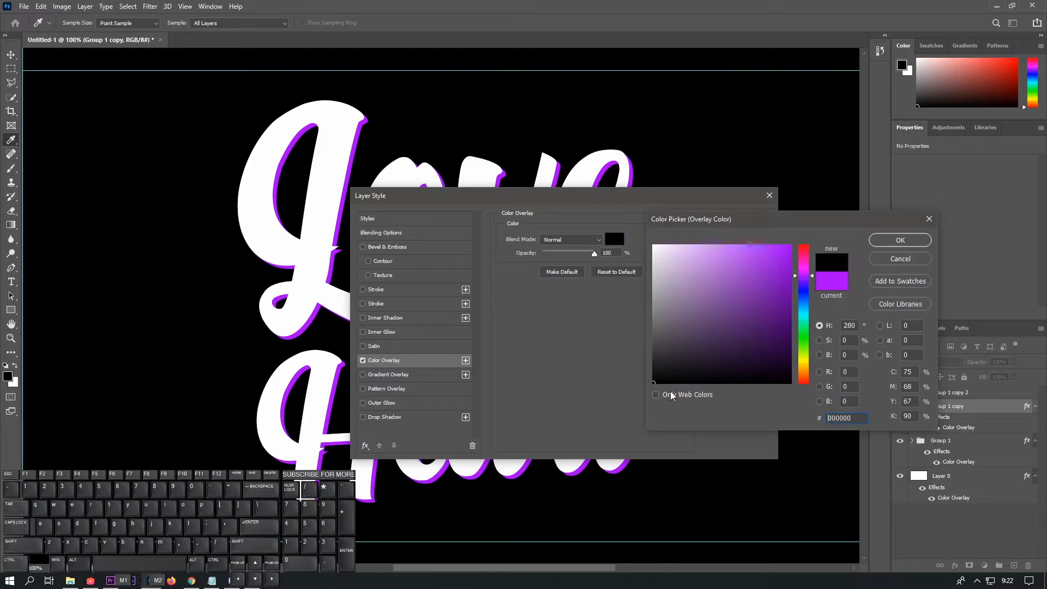
pyautogui.click(897, 241)
pyautogui.click(745, 218)
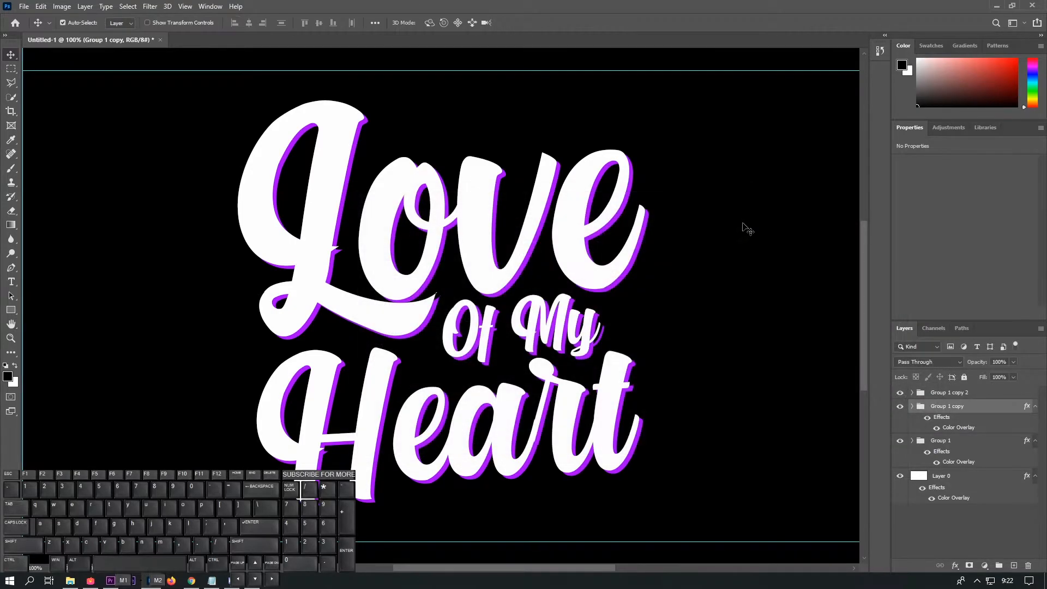
# - Shift the three text layers inside Group 1 copy together about 5 px right and 2 px down
pyautogui.click(912, 406)
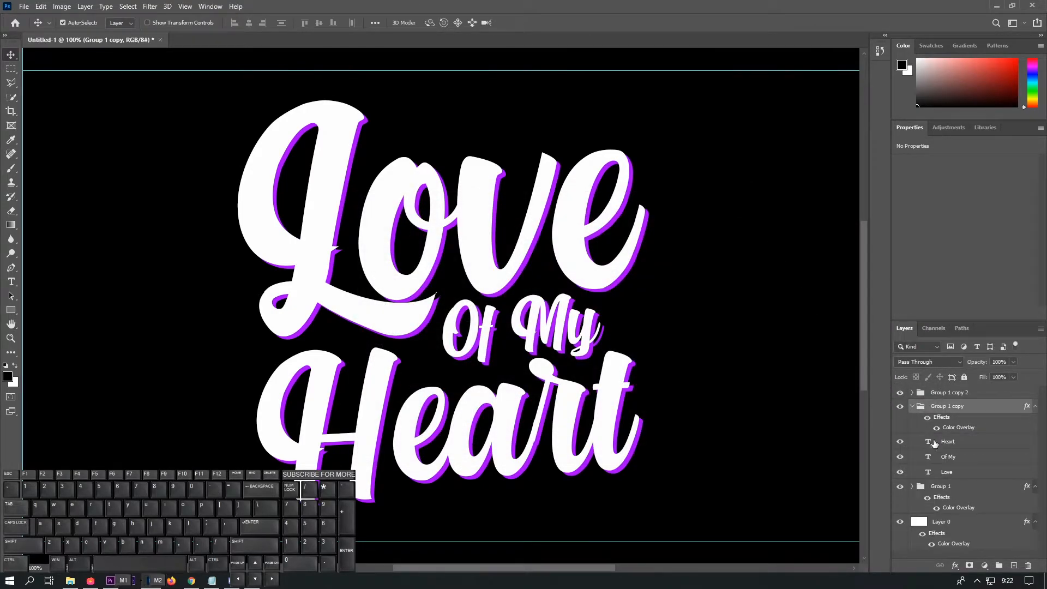
pyautogui.click(959, 472)
pyautogui.keyDown('ctrl'); pyautogui.click(960, 457); pyautogui.keyUp('ctrl')
pyautogui.keyDown('ctrl'); pyautogui.click(961, 443); pyautogui.keyUp('ctrl')
pyautogui.hotkey('ctrl', 't')
pyautogui.press('Right')
pyautogui.press('Right')
pyautogui.press('Right')
pyautogui.press('Right')
pyautogui.press('Right')
pyautogui.press('Down')
pyautogui.press('Down')
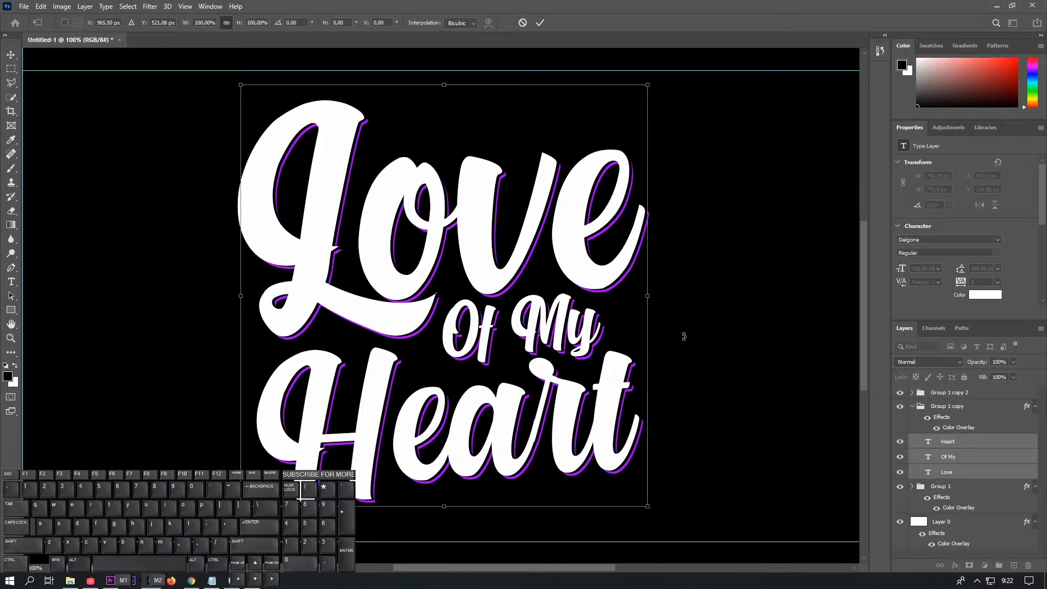
# - Move the purple text group further down and right, to about X 970.5 px and Y 529 px
pyautogui.click(966, 493)
pyautogui.hotkey('ctrl', 't')
pyautogui.press('Down')
pyautogui.press('Down')
pyautogui.press('Down')
pyautogui.press('Down')
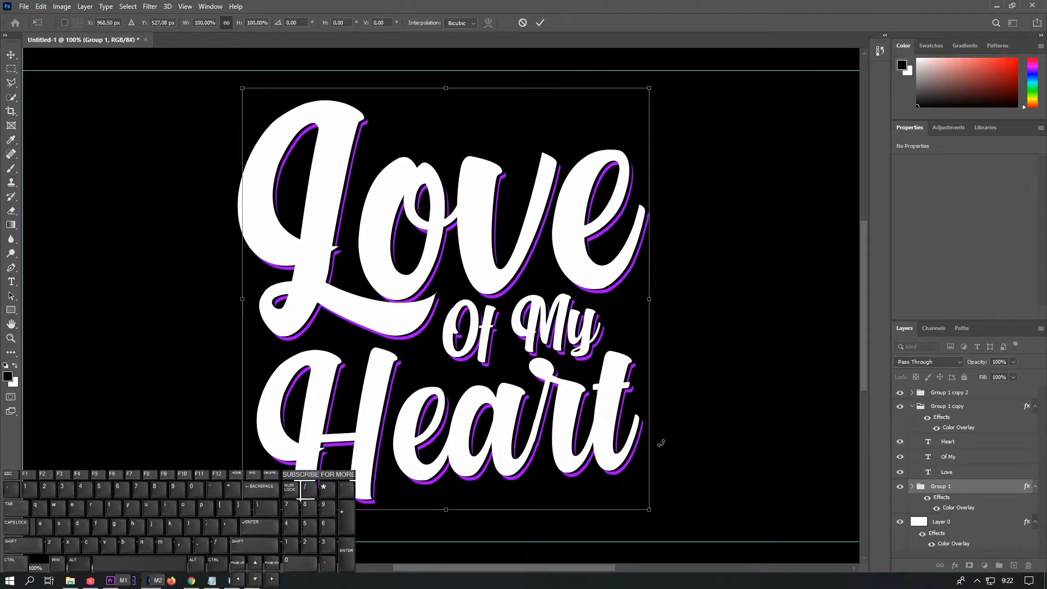
pyautogui.press('Right')
pyautogui.press('Right')
pyautogui.press('Right')
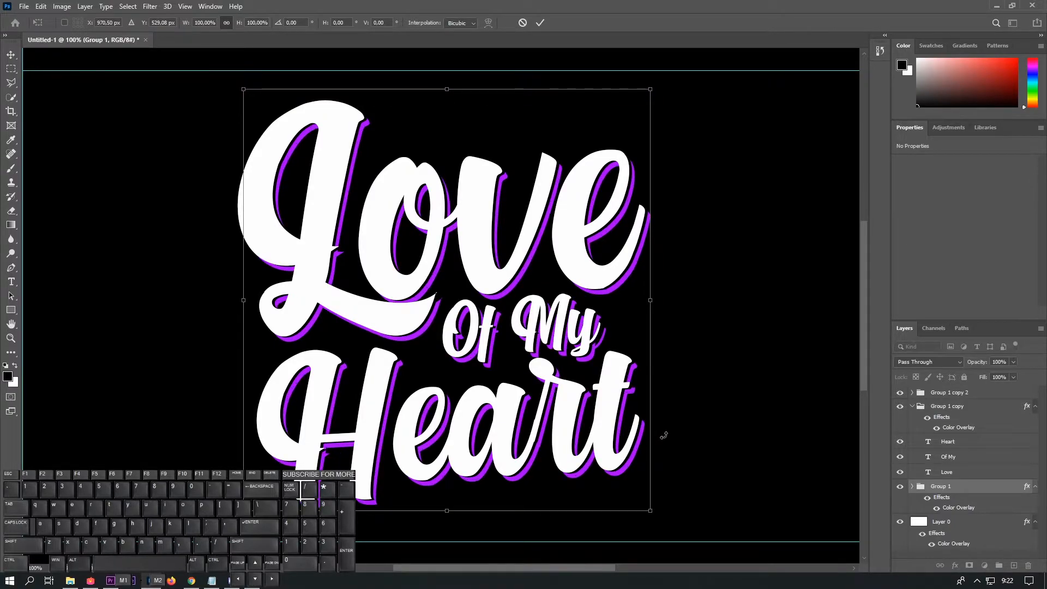
pyautogui.press('Return')
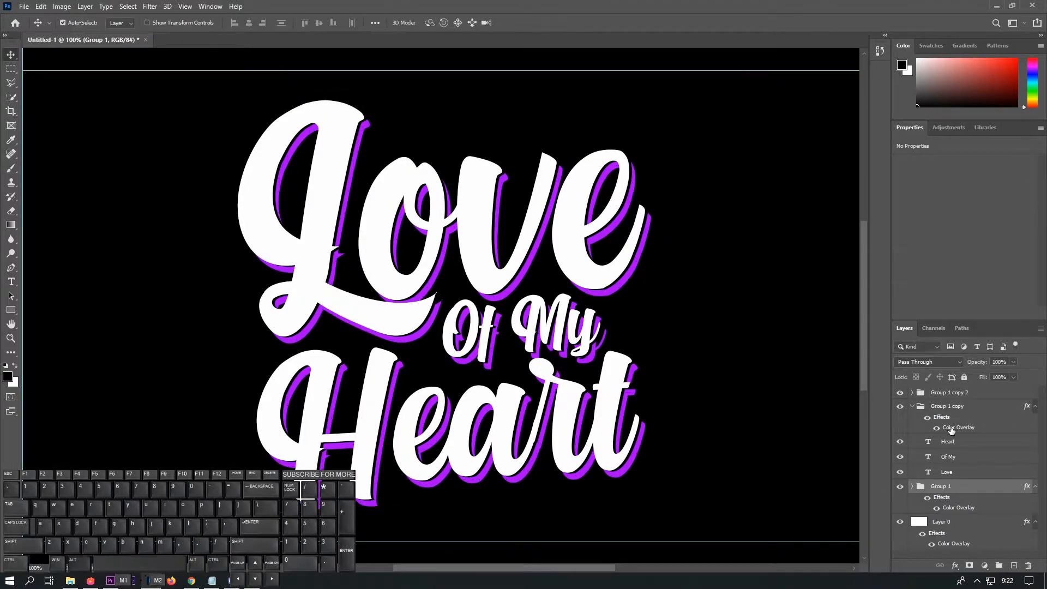
# - Move the black text group, Group 1 copy, to about X 966.5 px and Y 525 px
pyautogui.click(912, 407)
pyautogui.click(969, 410)
pyautogui.hotkey('ctrl', 't')
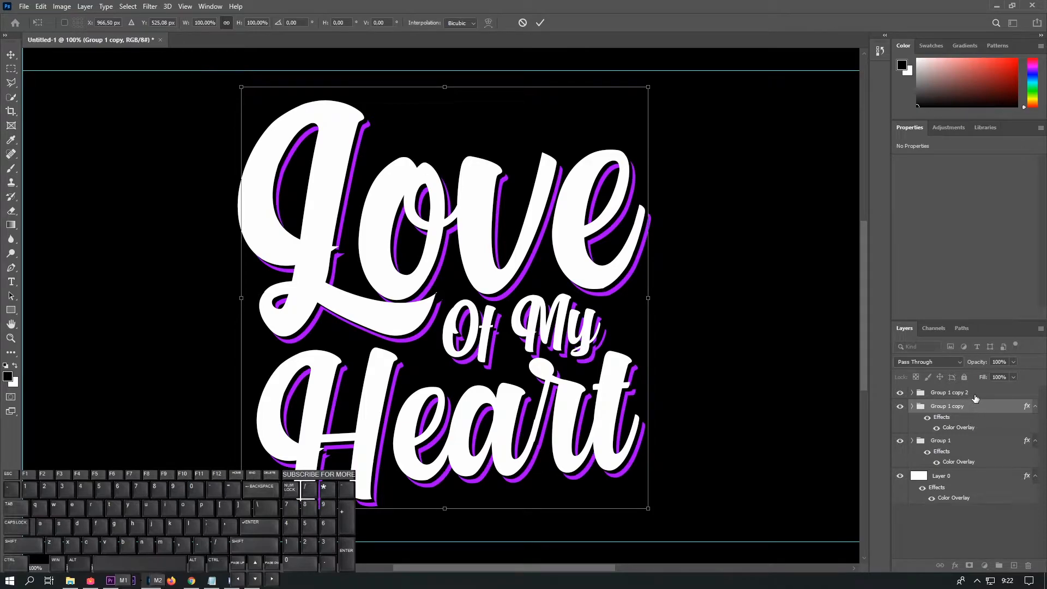
# - Add a Gradient Overlay to the top text group, Group 1 copy 2, and open its gradient for editing
pyautogui.click(976, 393)
pyautogui.doubleClick(983, 398)
pyautogui.moveTo(689, 192); pyautogui.dragTo(923, 98)
pyautogui.click(607, 277)
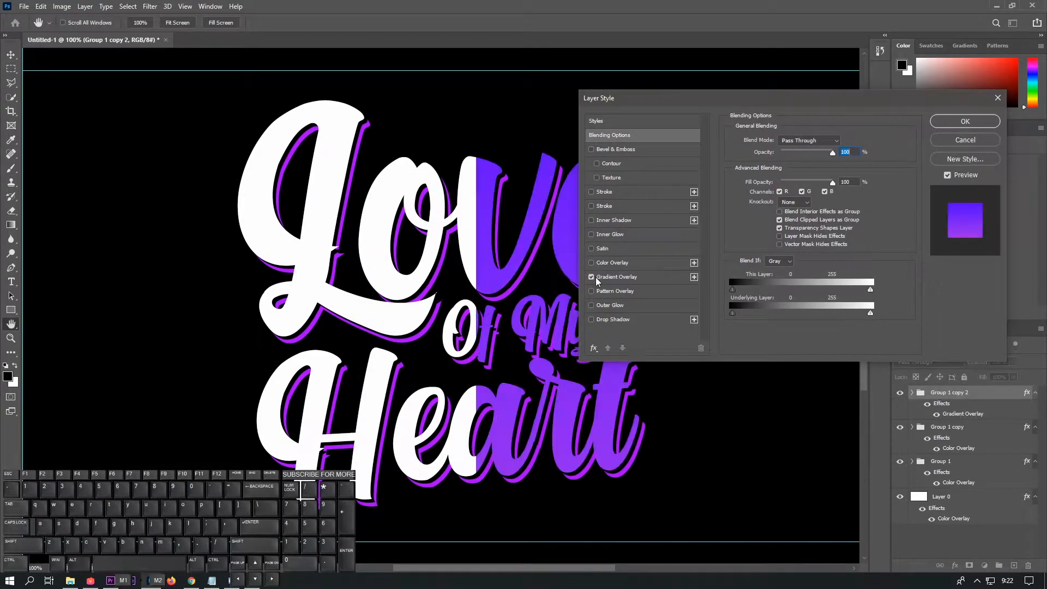
pyautogui.click(816, 165)
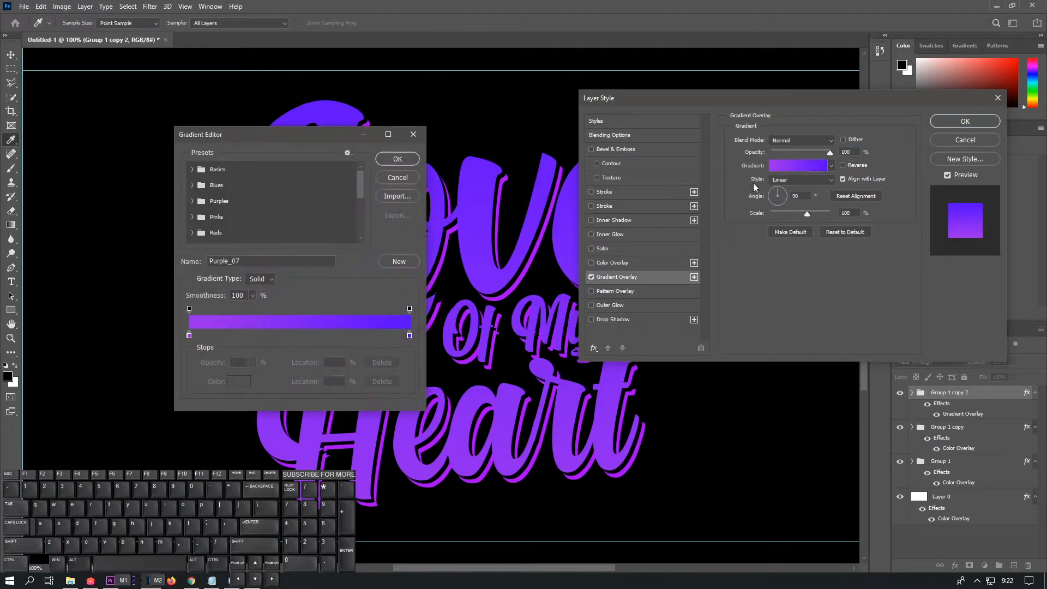
pyautogui.moveTo(321, 141); pyautogui.dragTo(913, 139)
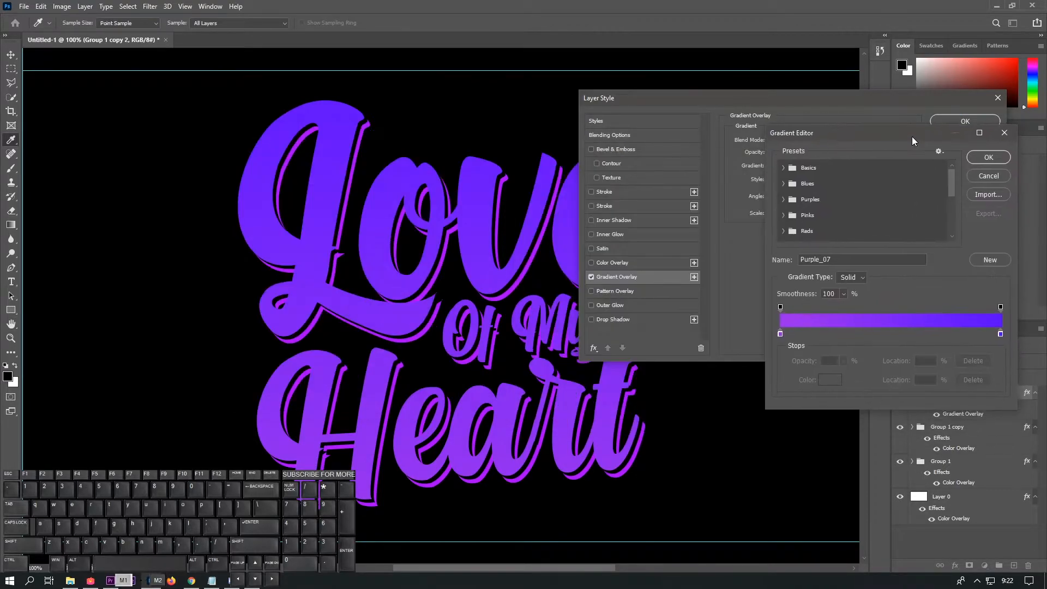
# - Try gradient presets from the Blues, Purples and Pinks sets, including Blue_02, Purple_02 and Pink_05, on the lettering
pyautogui.click(785, 184)
pyautogui.click(811, 203)
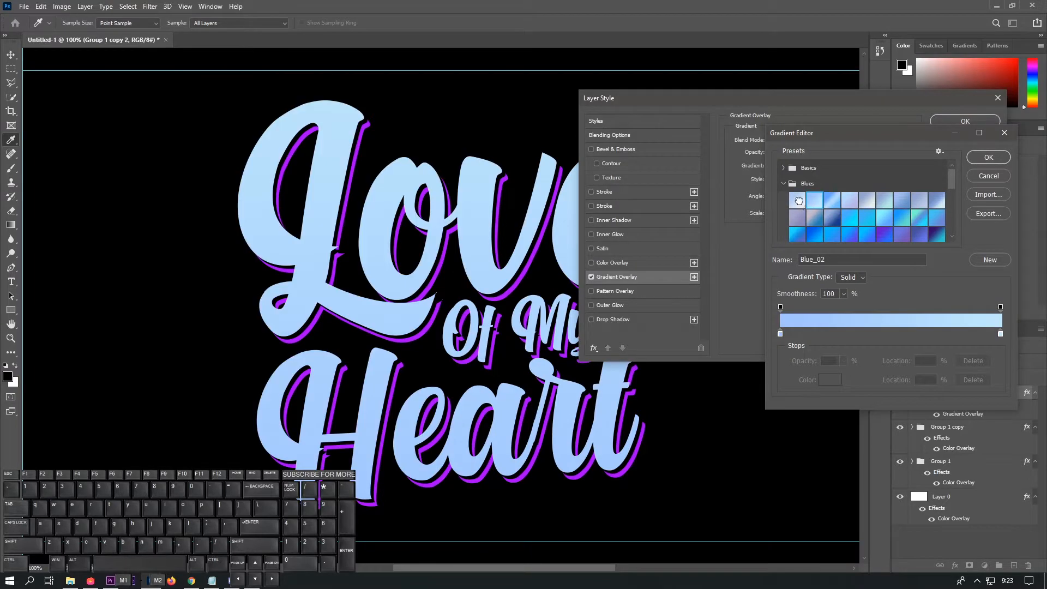
pyautogui.click(797, 201)
pyautogui.click(784, 184)
pyautogui.click(784, 200)
pyautogui.click(813, 217)
pyautogui.click(784, 199)
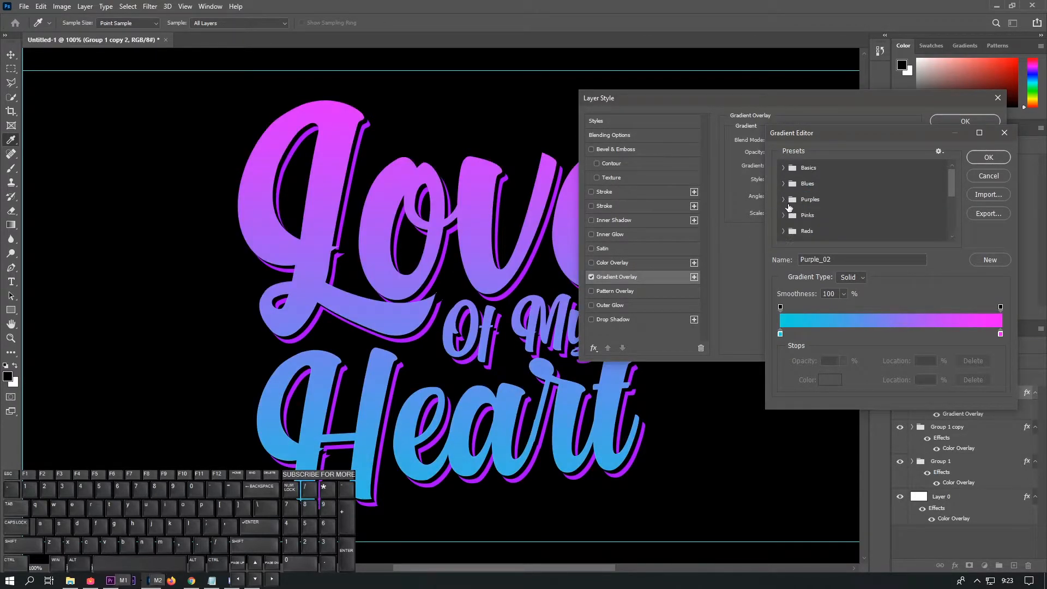
pyautogui.click(784, 216)
pyautogui.click(866, 232)
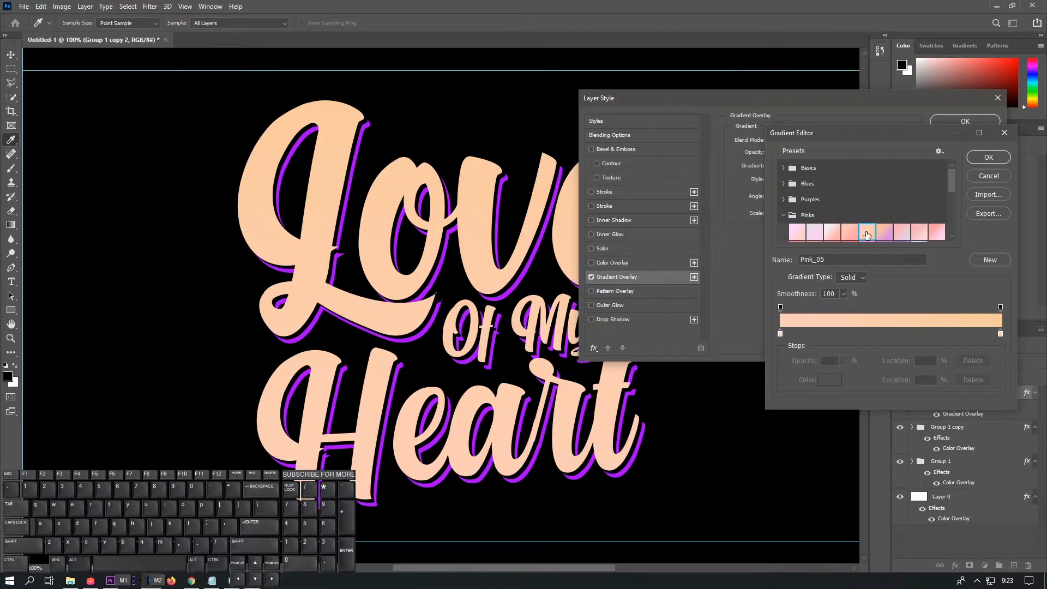
# - Try the presets of the Reds gradient set on the lettering, from Red_07 back to Red_01
pyautogui.click(784, 215)
pyautogui.click(785, 232)
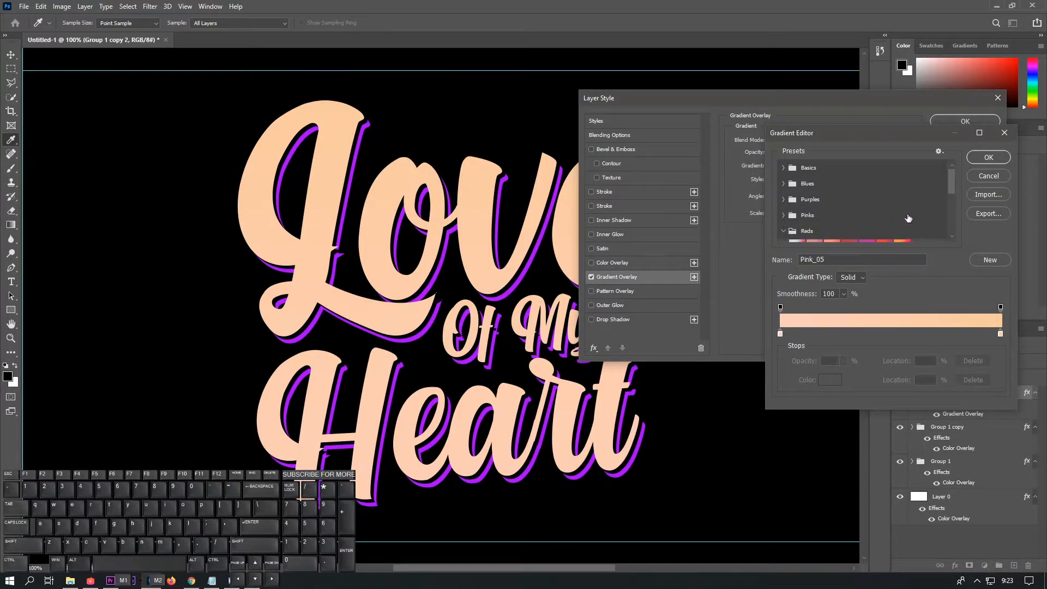
pyautogui.scroll(-1, 907, 218)
pyautogui.click(903, 229)
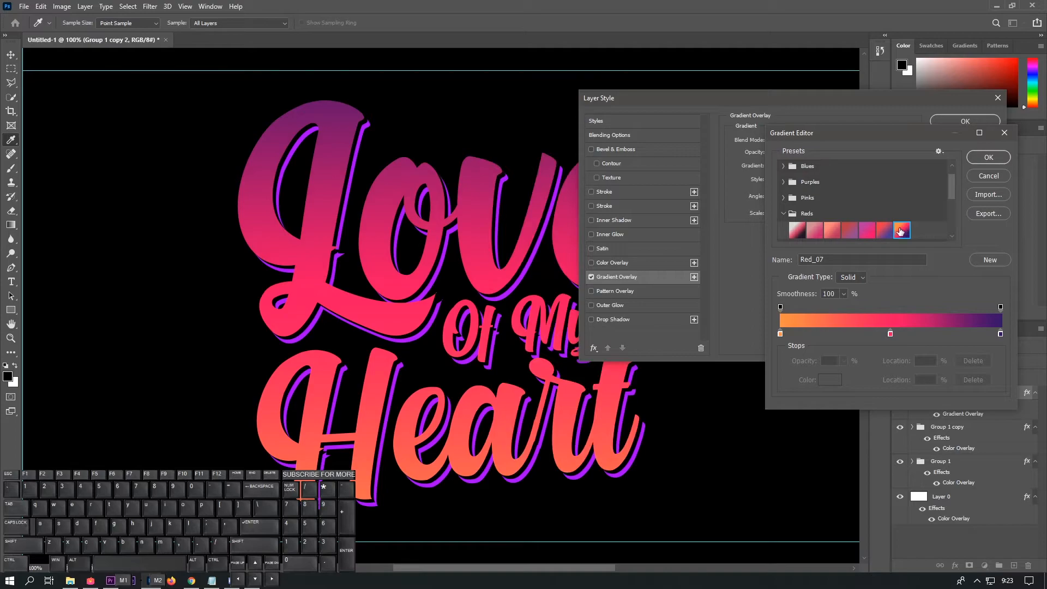
pyautogui.click(881, 233)
pyautogui.click(867, 234)
pyautogui.click(846, 233)
pyautogui.click(833, 234)
pyautogui.click(798, 232)
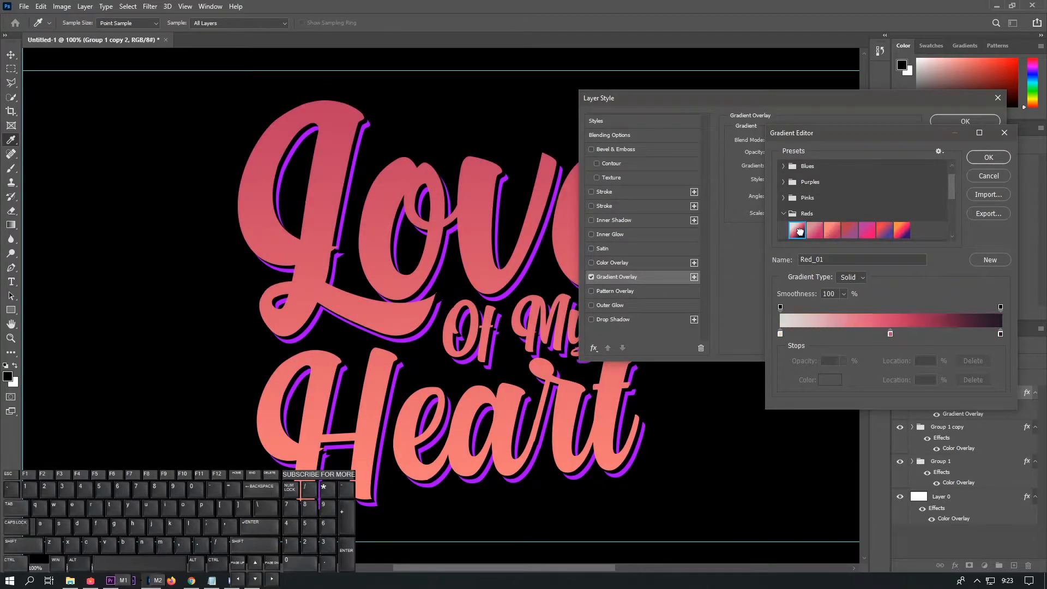
pyautogui.scroll(-2, 816, 237)
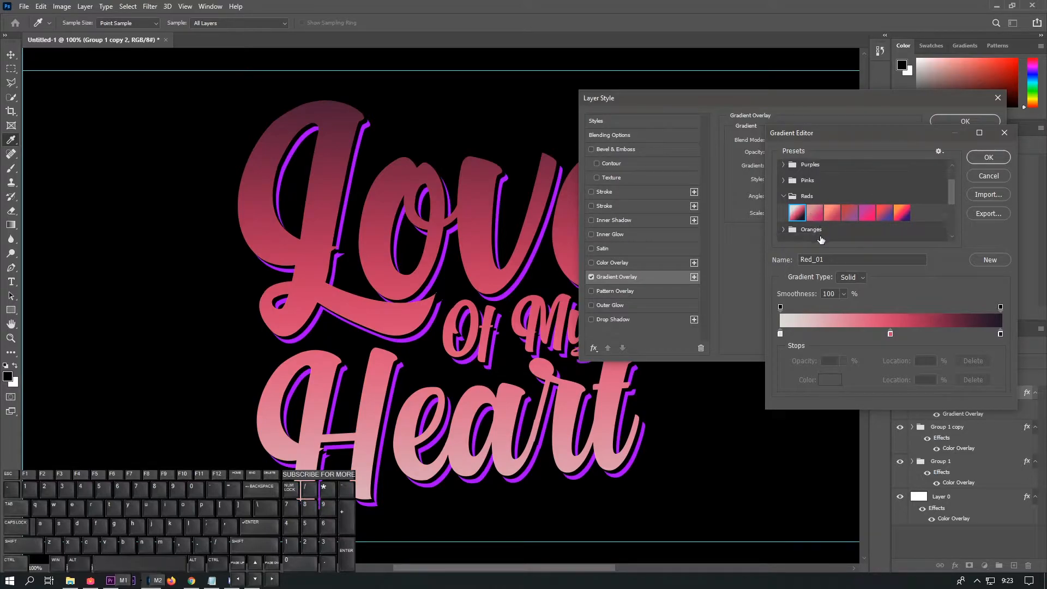
# - Compare presets from the Oranges gradient set on the lettering and choose Orange_10
pyautogui.click(785, 230)
pyautogui.scroll(-1, 813, 236)
pyautogui.click(867, 237)
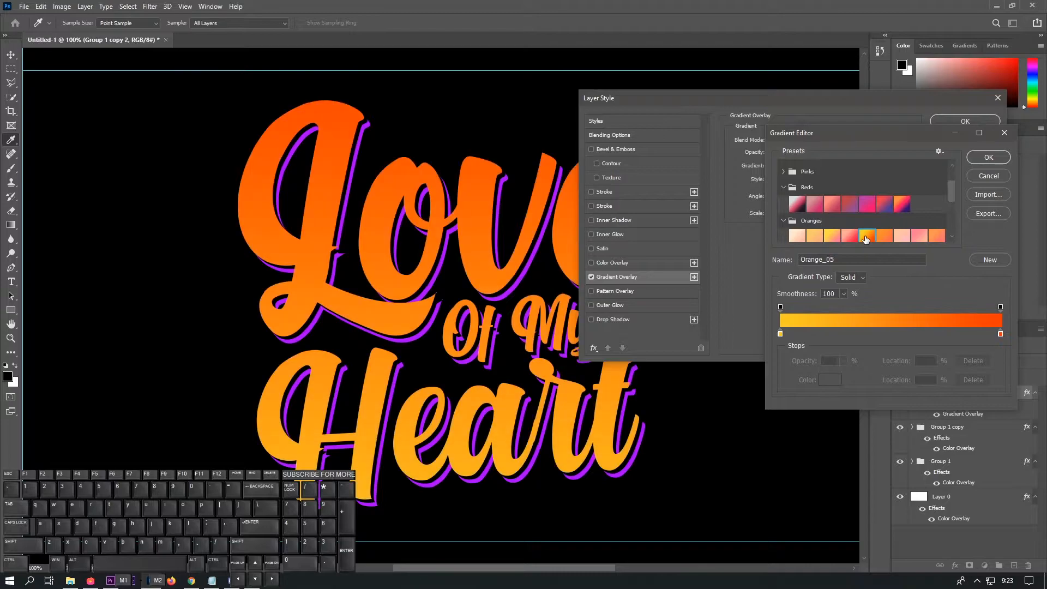
pyautogui.click(850, 236)
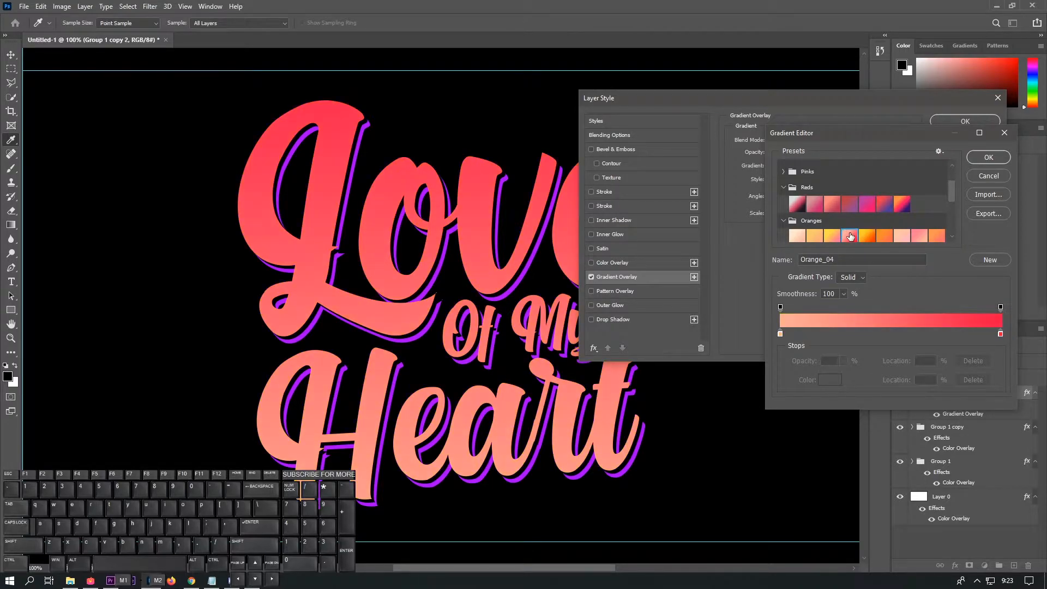
pyautogui.scroll(-2, 830, 239)
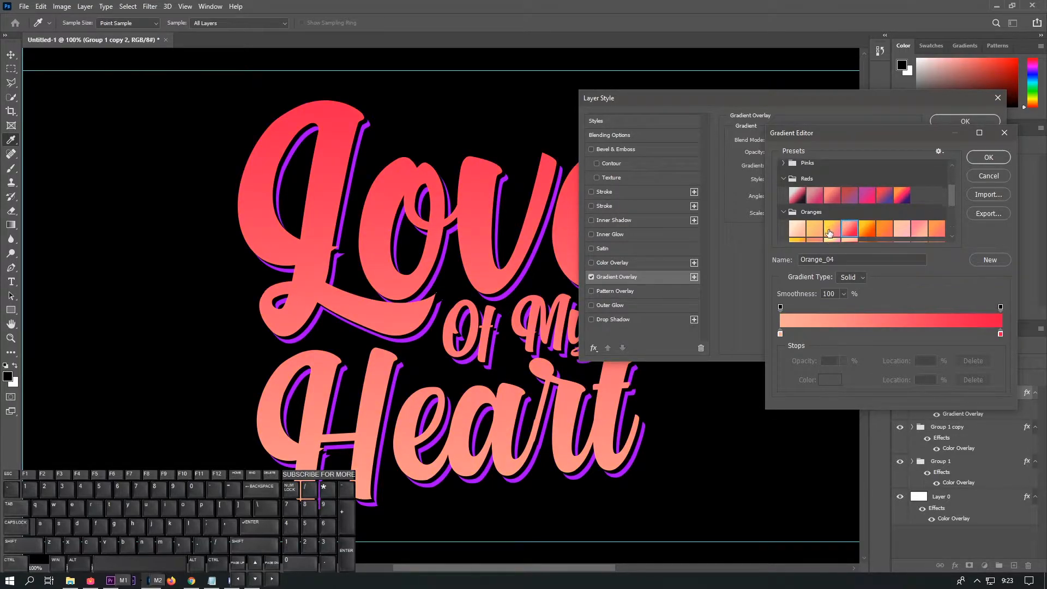
pyautogui.click(829, 229)
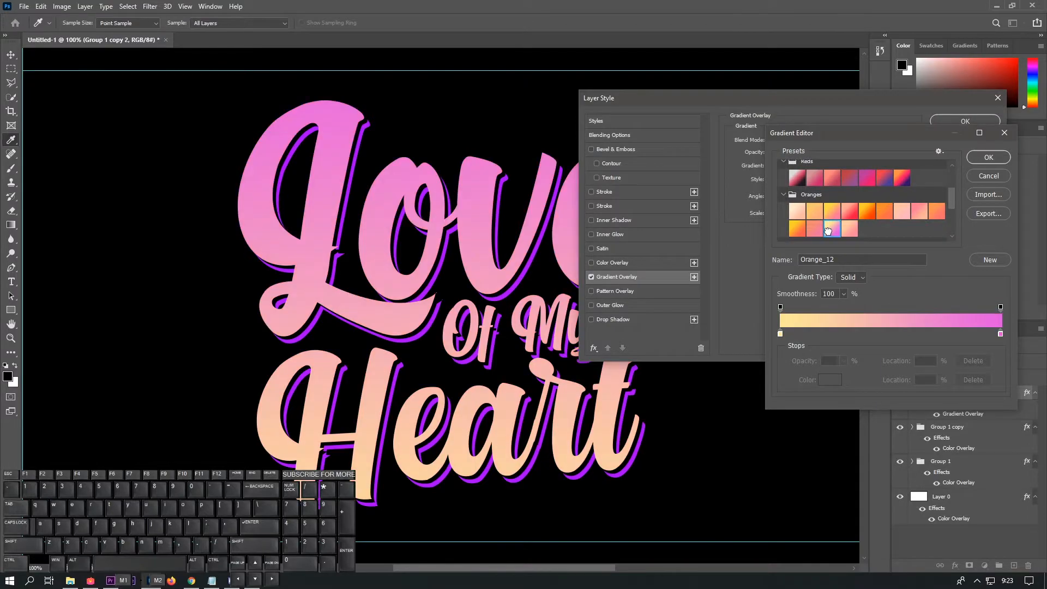
pyautogui.click(799, 233)
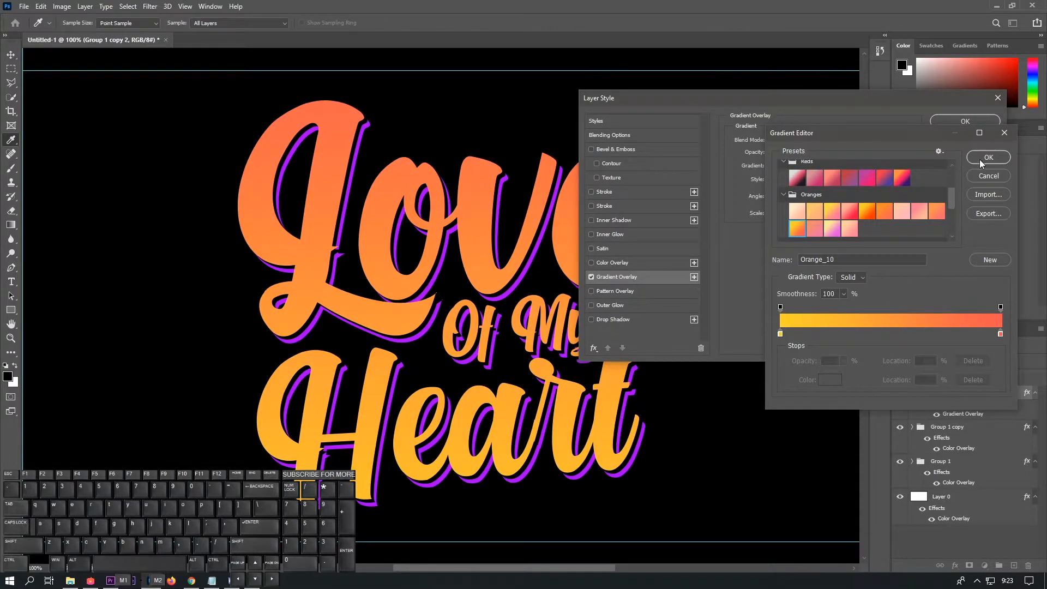
# - Move the gradient's red end colour stop inward to about the middle and accept the edited gradient
pyautogui.moveTo(1002, 333); pyautogui.dragTo(996, 332)
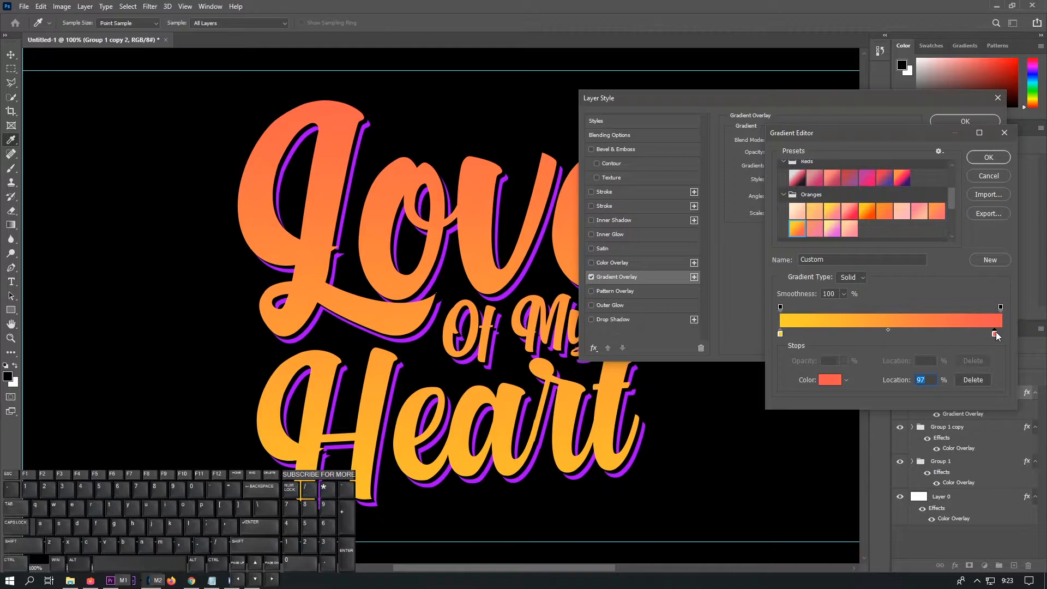
pyautogui.moveTo(921, 335)
pyautogui.mouseDown()
pyautogui.moveTo(882, 335)
pyautogui.moveTo(928, 342)
pyautogui.mouseUp()
pyautogui.click(898, 339)
pyautogui.click(987, 158)
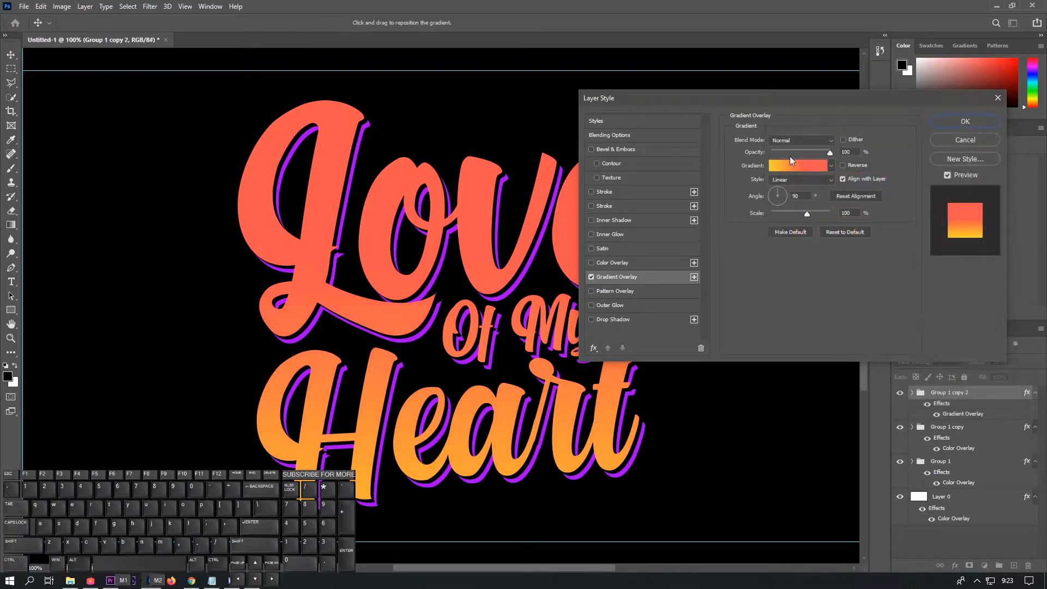
# - Add an Inner Shadow to Group 1 copy 2 with Soft Light blending, 100% opacity and a 39° angle
pyautogui.click(594, 219)
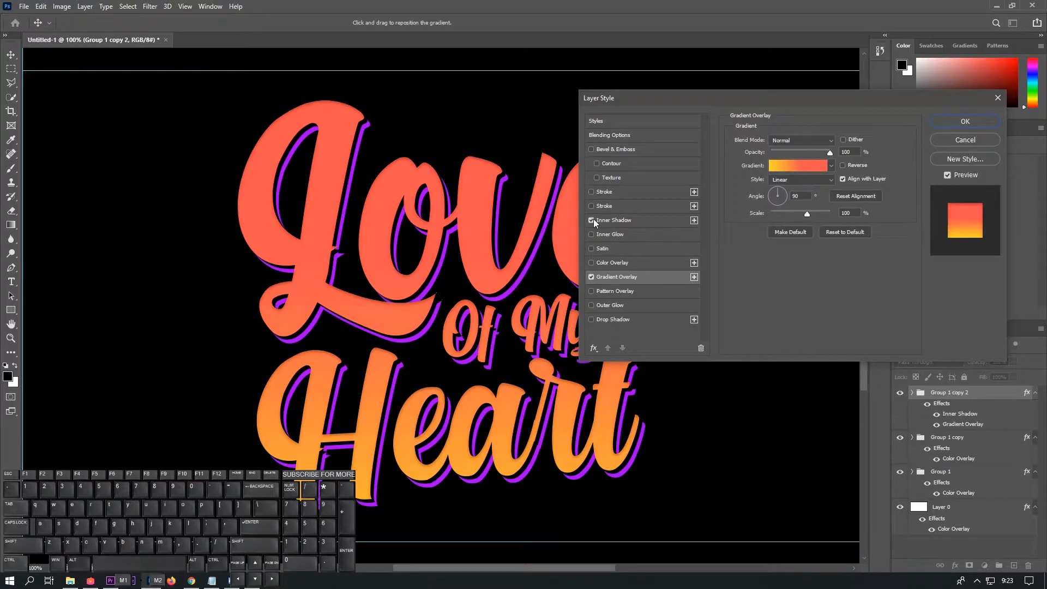
pyautogui.click(627, 220)
pyautogui.click(799, 142)
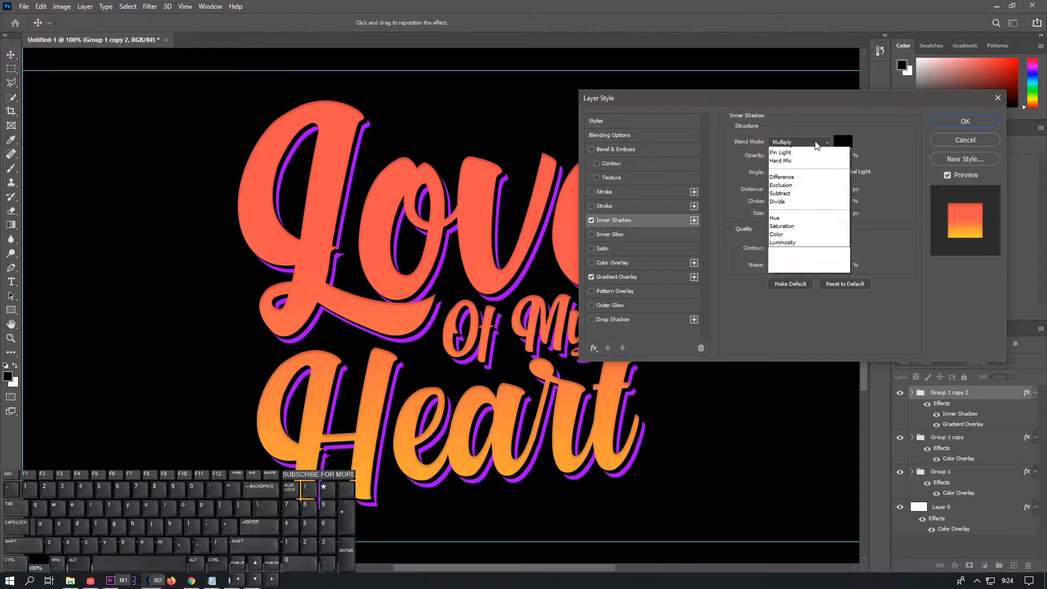
pyautogui.click(802, 283)
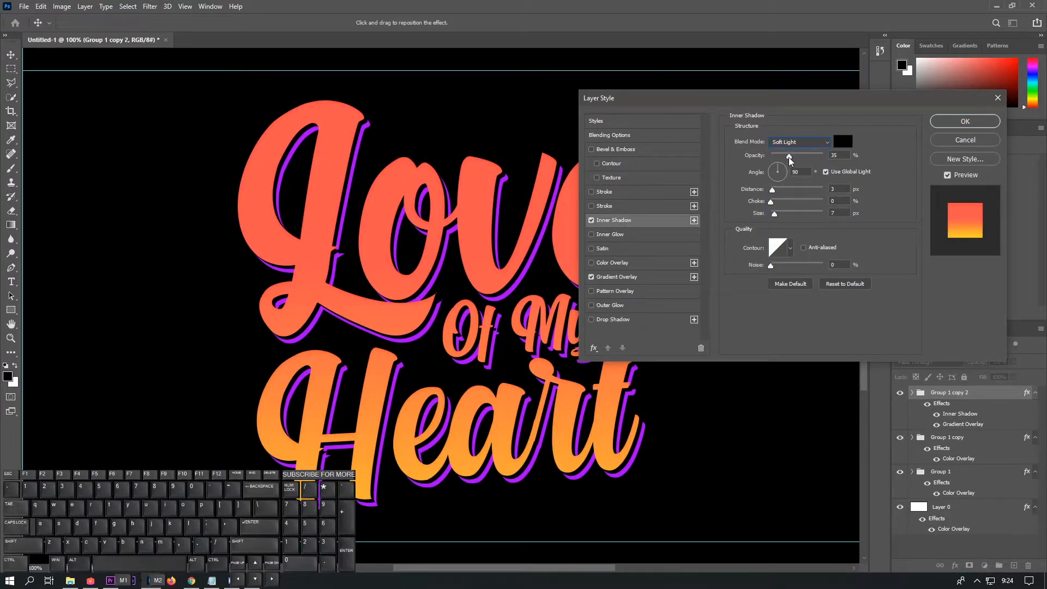
pyautogui.moveTo(781, 172); pyautogui.dragTo(785, 171)
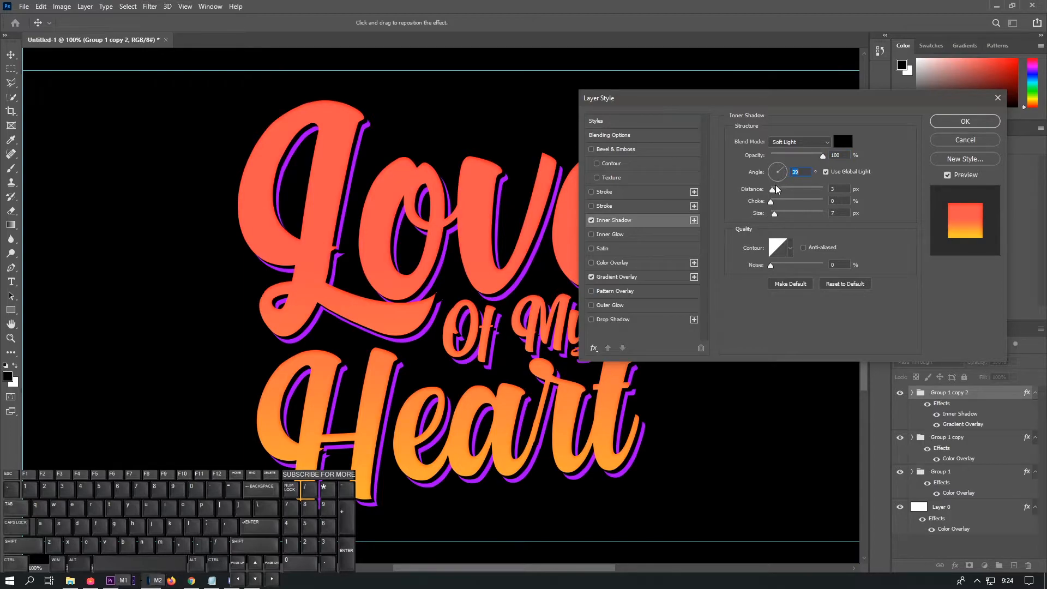
# - Set the inner shadow's distance to 14 px, increase its choke and size, lower its opacity, and apply the layer style
pyautogui.moveTo(774, 214); pyautogui.dragTo(780, 192)
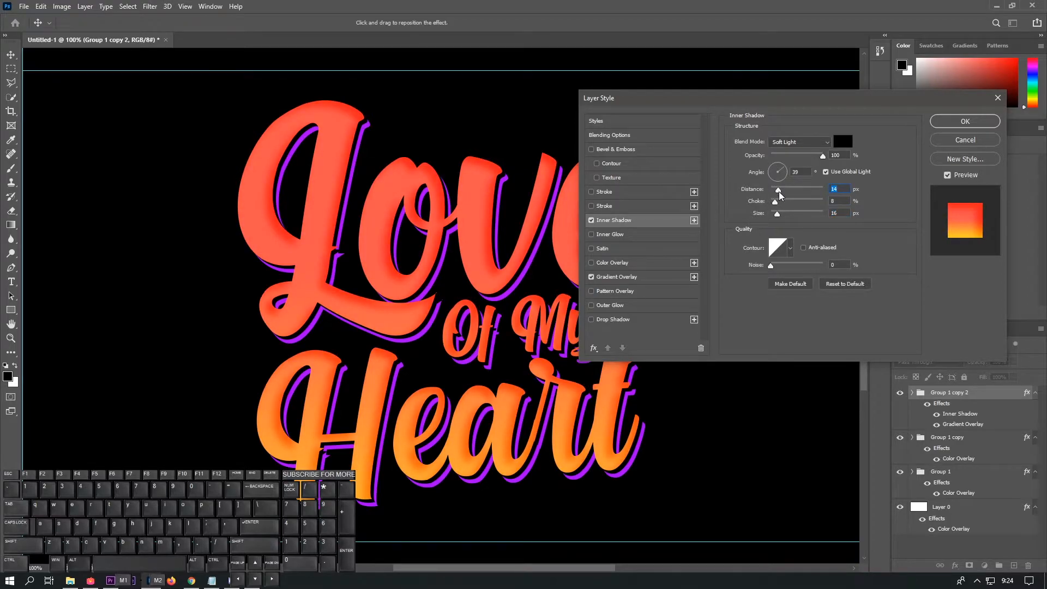
pyautogui.moveTo(775, 201); pyautogui.dragTo(778, 219)
pyautogui.moveTo(824, 158); pyautogui.dragTo(811, 158)
pyautogui.click(961, 125)
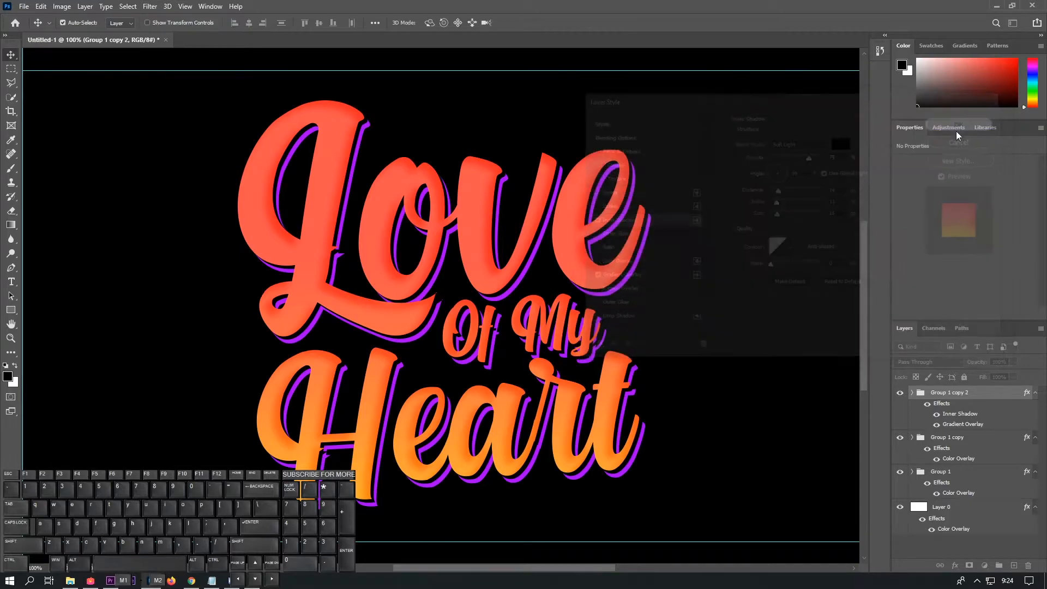
# - Change the Color Overlay of the purple shadow group, Group 1, to dark red (6d0d24)
pyautogui.click(966, 477)
pyautogui.doubleClick(958, 492)
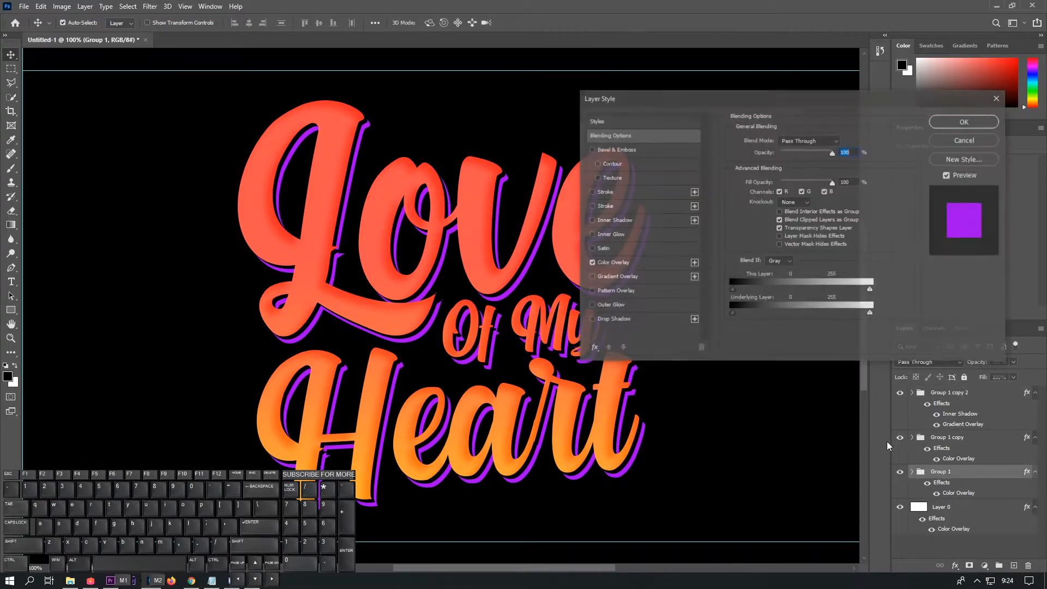
pyautogui.click(843, 142)
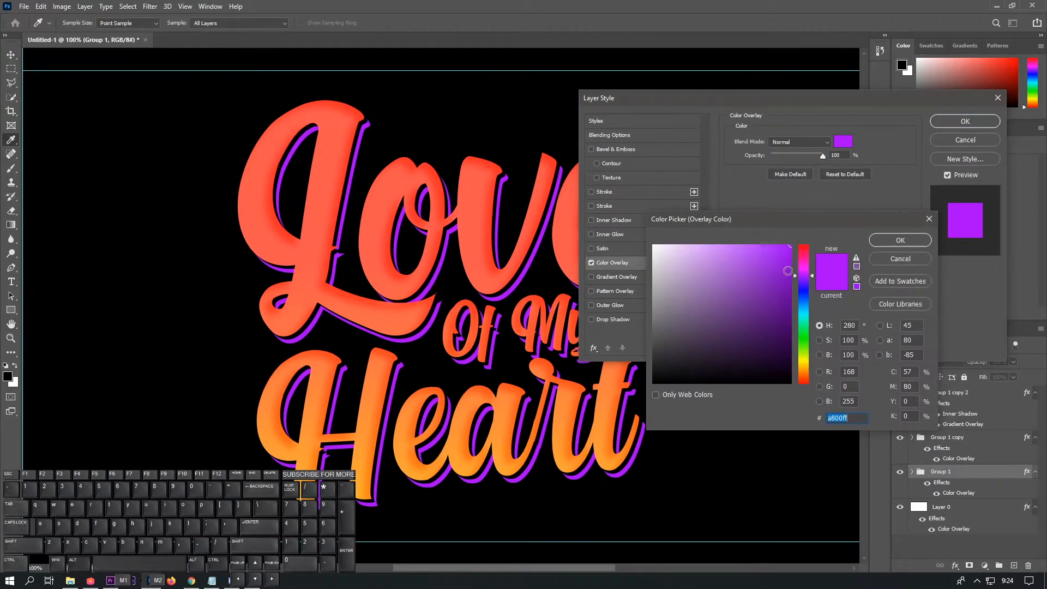
pyautogui.moveTo(803, 275); pyautogui.dragTo(807, 250)
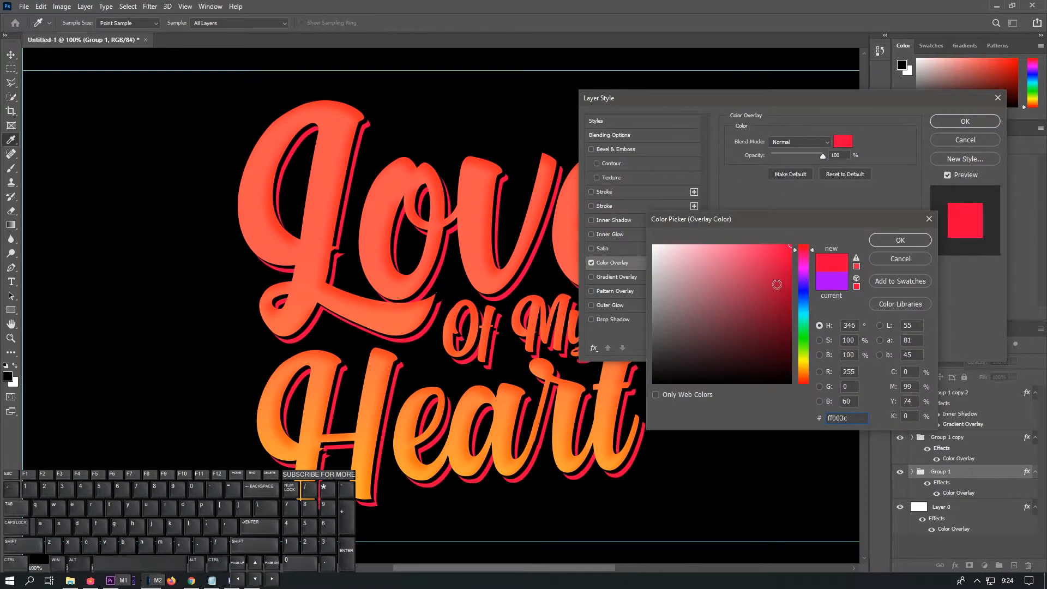
pyautogui.click(750, 269)
pyautogui.moveTo(717, 280); pyautogui.dragTo(723, 300)
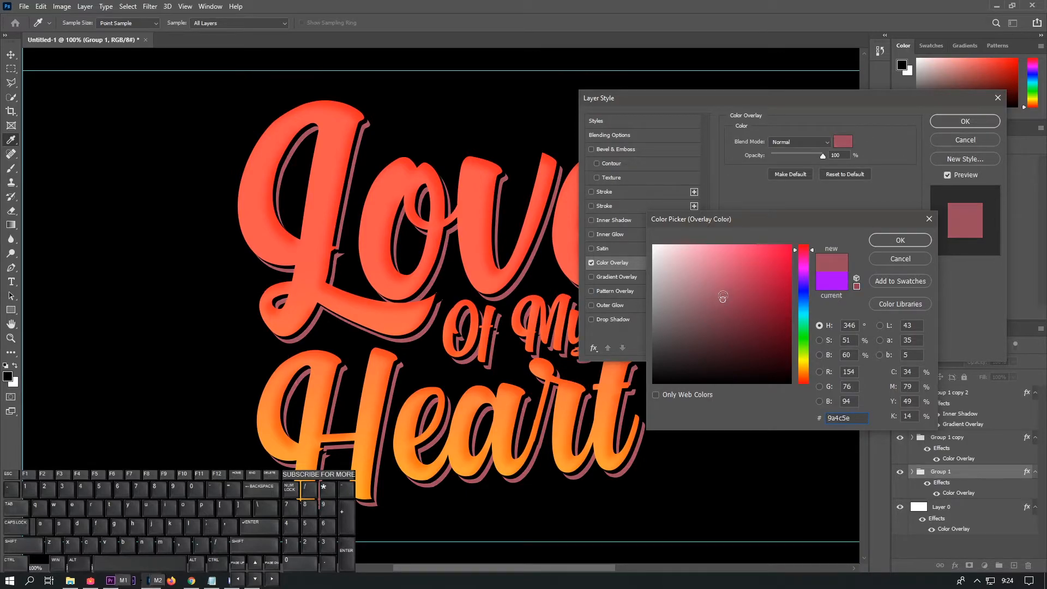
pyautogui.click(719, 287)
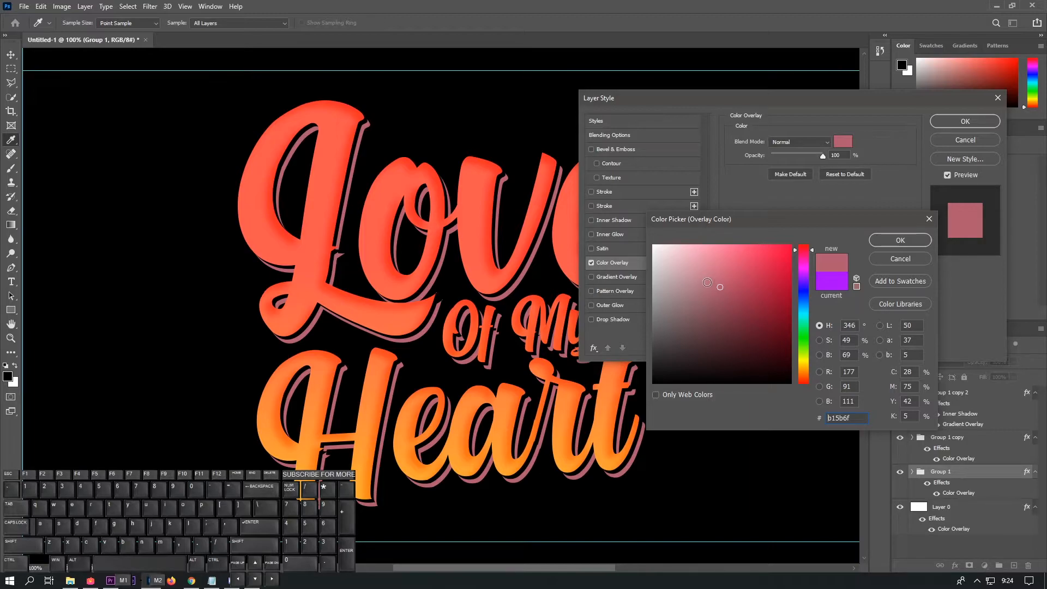
pyautogui.click(674, 264)
pyautogui.click(774, 324)
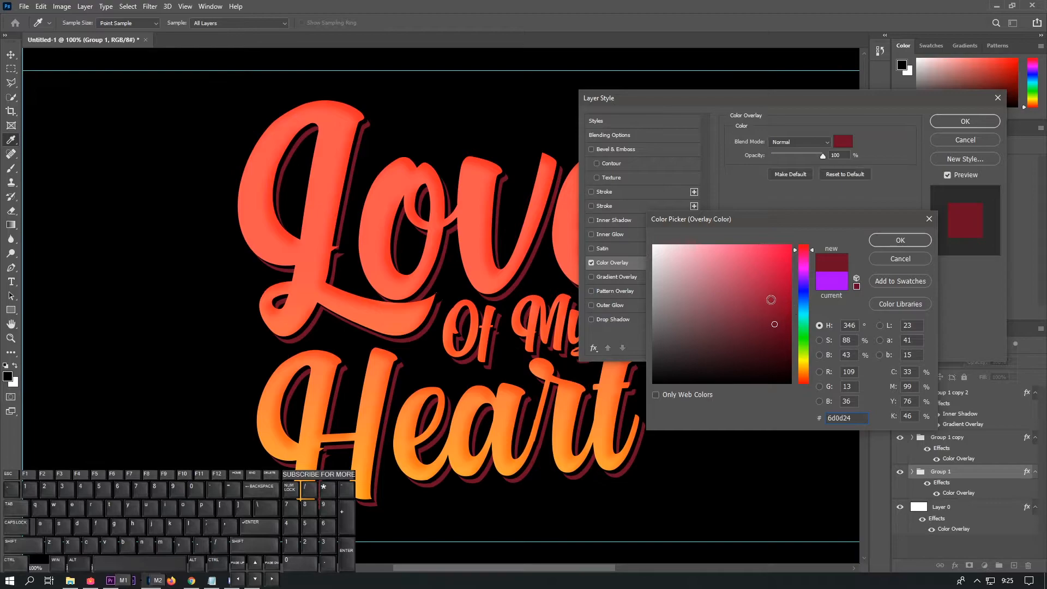
pyautogui.click(889, 238)
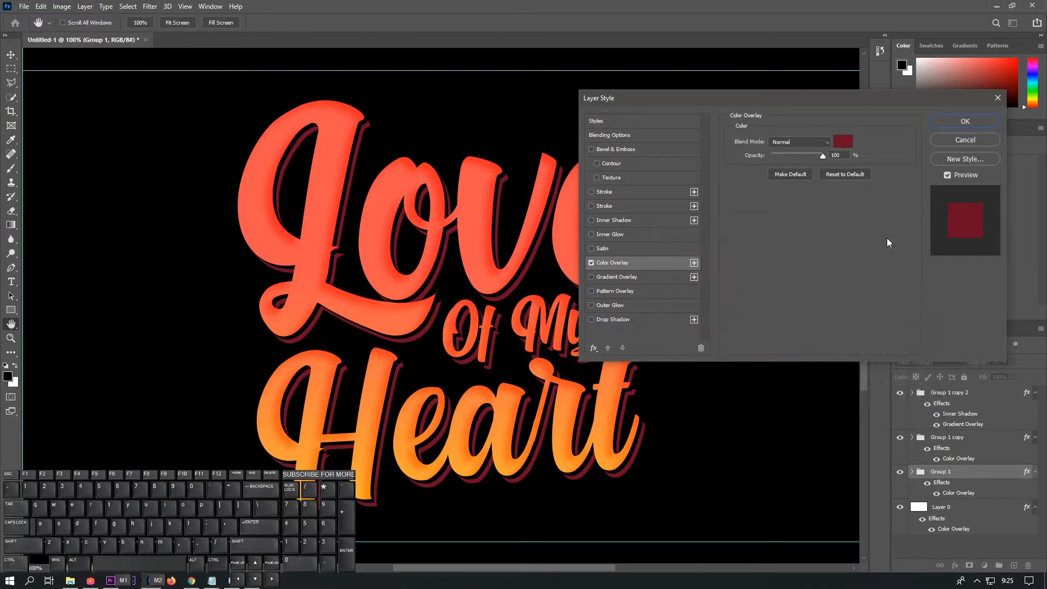
pyautogui.click(968, 126)
# - Combine Group 1 copy 2, Group 1 copy and Group 1 into a single new group
pyautogui.click(915, 438)
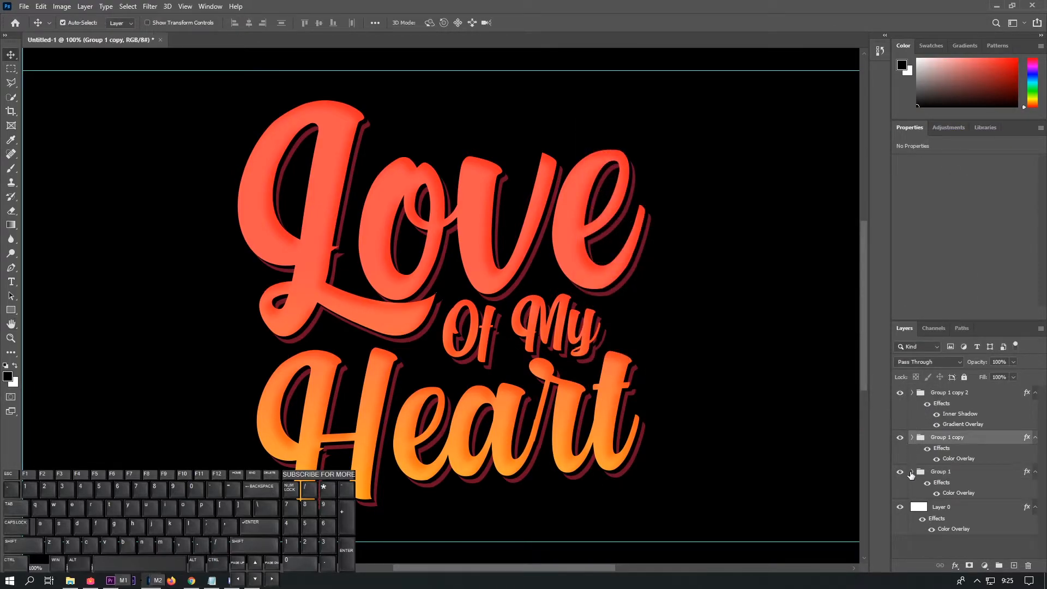
pyautogui.click(911, 472)
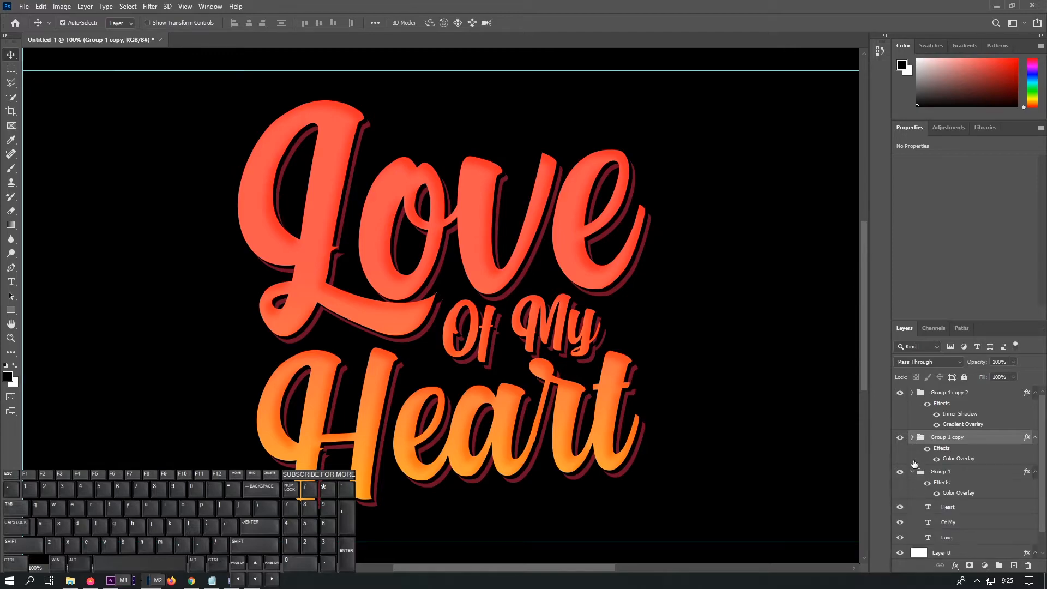
pyautogui.click(912, 472)
pyautogui.click(912, 392)
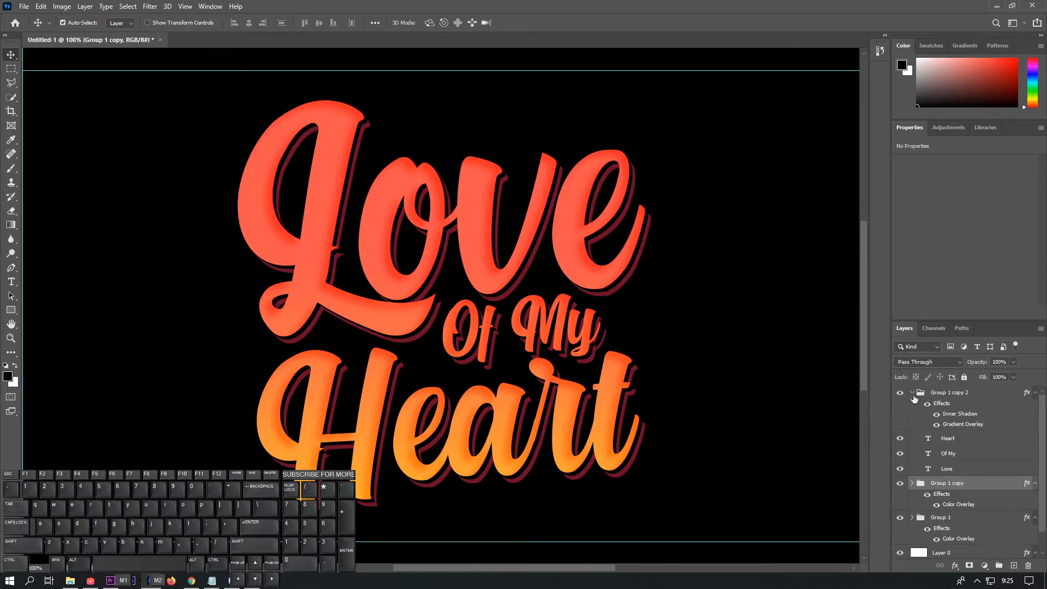
pyautogui.click(913, 393)
pyautogui.keyDown('ctrl'); pyautogui.click(958, 394); pyautogui.keyUp('ctrl')
pyautogui.keyDown('ctrl'); pyautogui.click(979, 473); pyautogui.keyUp('ctrl')
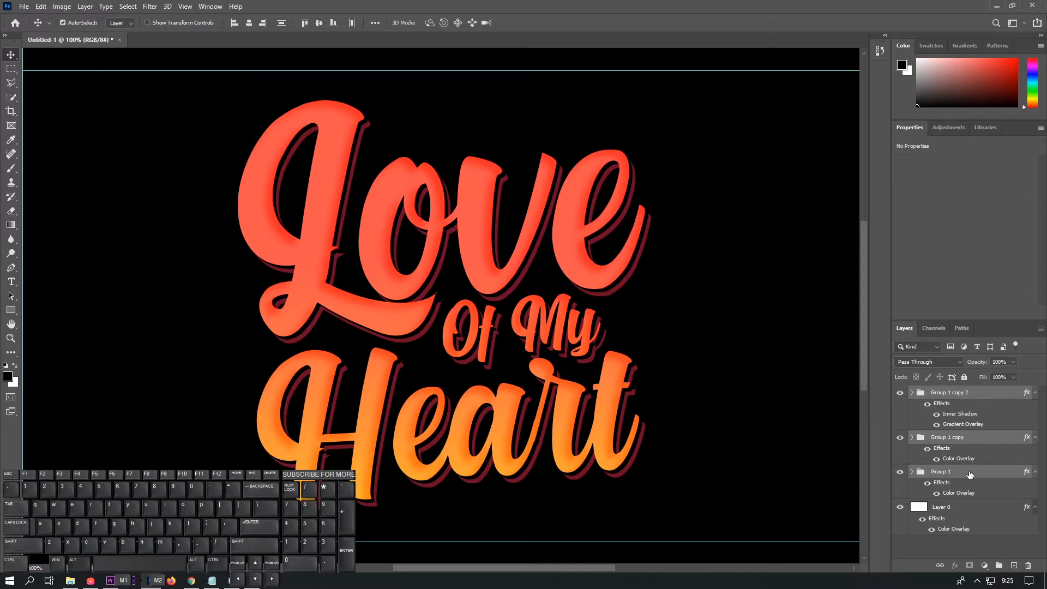
pyautogui.hotkey('ctrl', 'g')
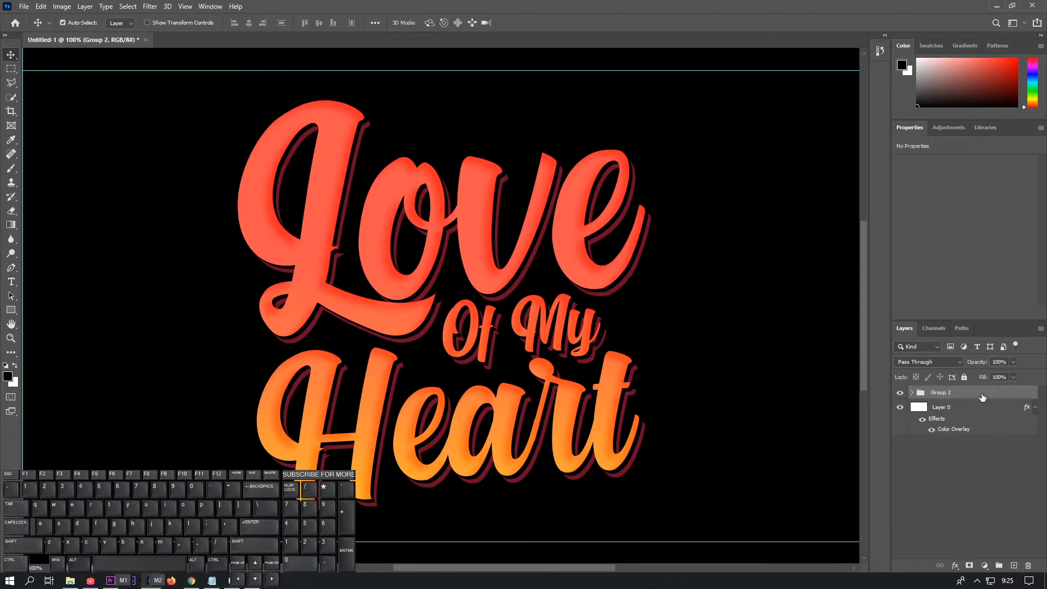
# - Add a 7 px outside stroke in black to Group 2
pyautogui.doubleClick(982, 395)
pyautogui.click(609, 194)
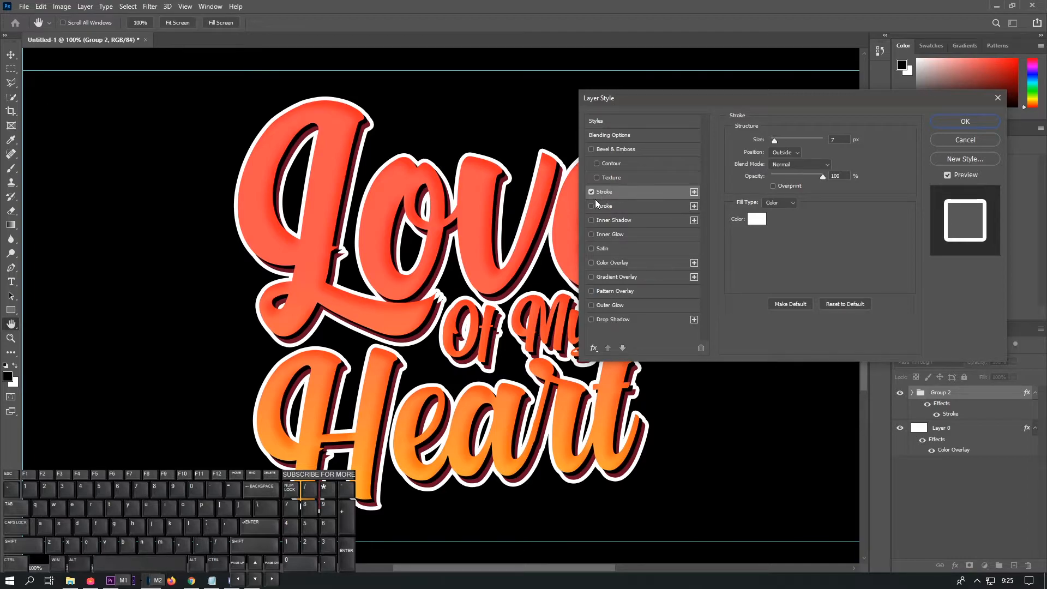
pyautogui.click(757, 219)
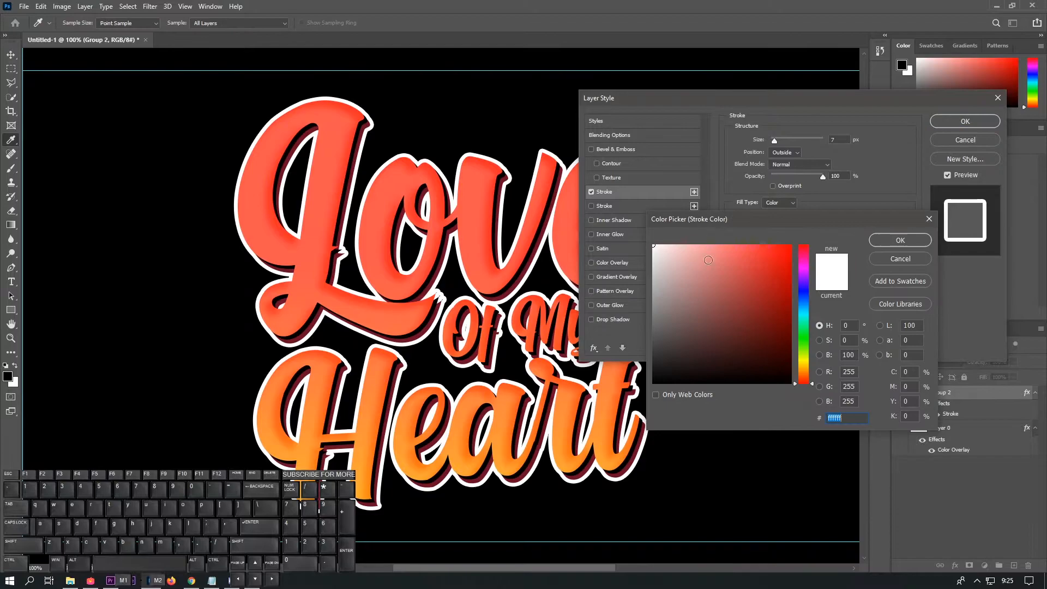
pyautogui.click(901, 240)
# - Add a second outside stroke of 10 px to Group 2, colour it medium blue and apply the layer style
pyautogui.click(591, 206)
pyautogui.click(614, 208)
pyautogui.moveTo(775, 142); pyautogui.dragTo(777, 143)
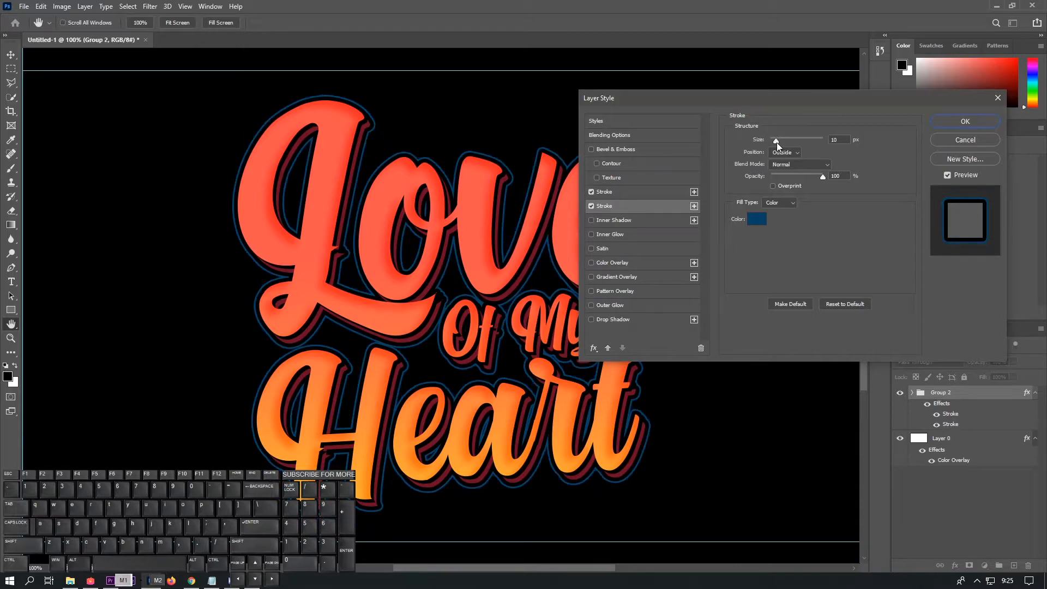
pyautogui.click(758, 220)
pyautogui.click(774, 265)
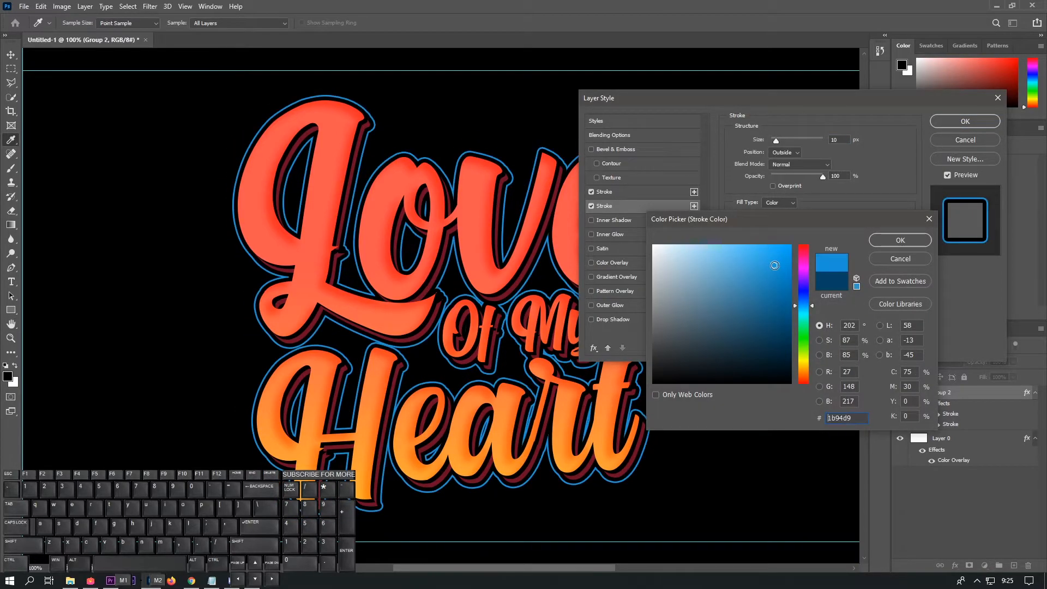
pyautogui.click(761, 260)
pyautogui.click(756, 283)
pyautogui.click(754, 300)
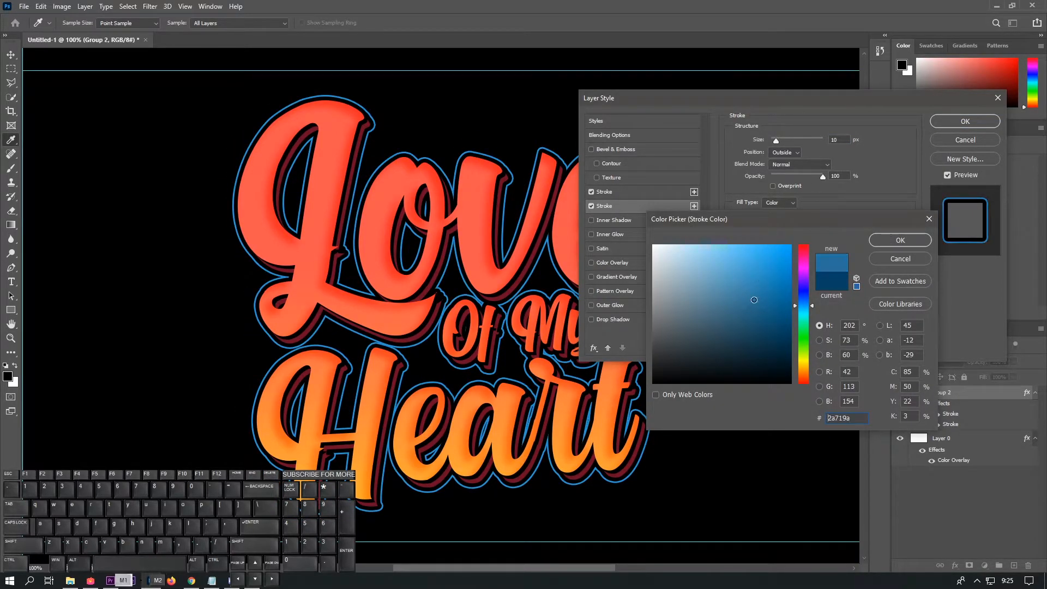
pyautogui.click(752, 311)
pyautogui.click(758, 301)
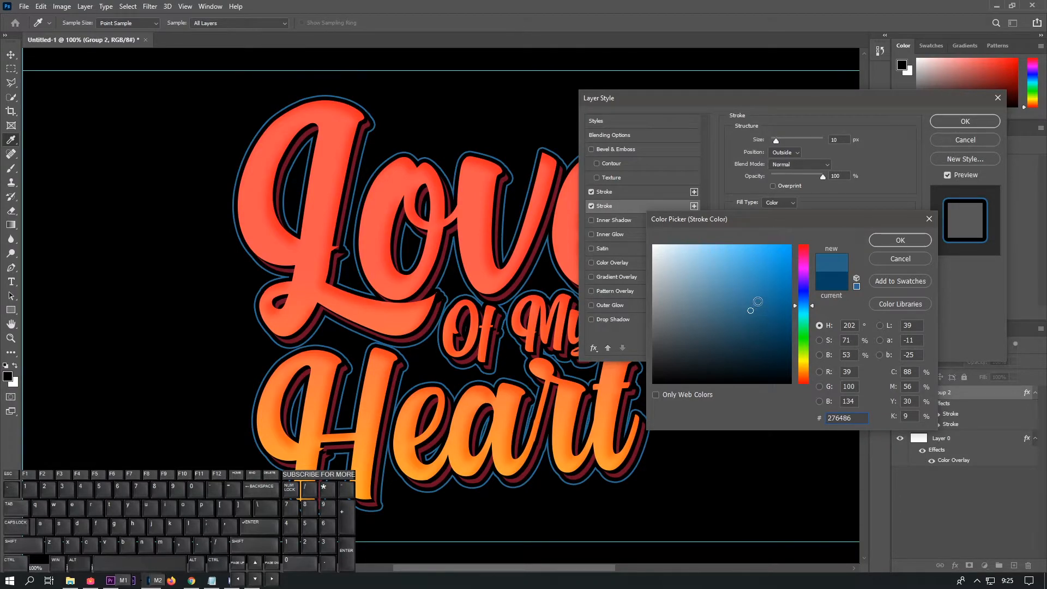
pyautogui.click(897, 243)
pyautogui.click(961, 122)
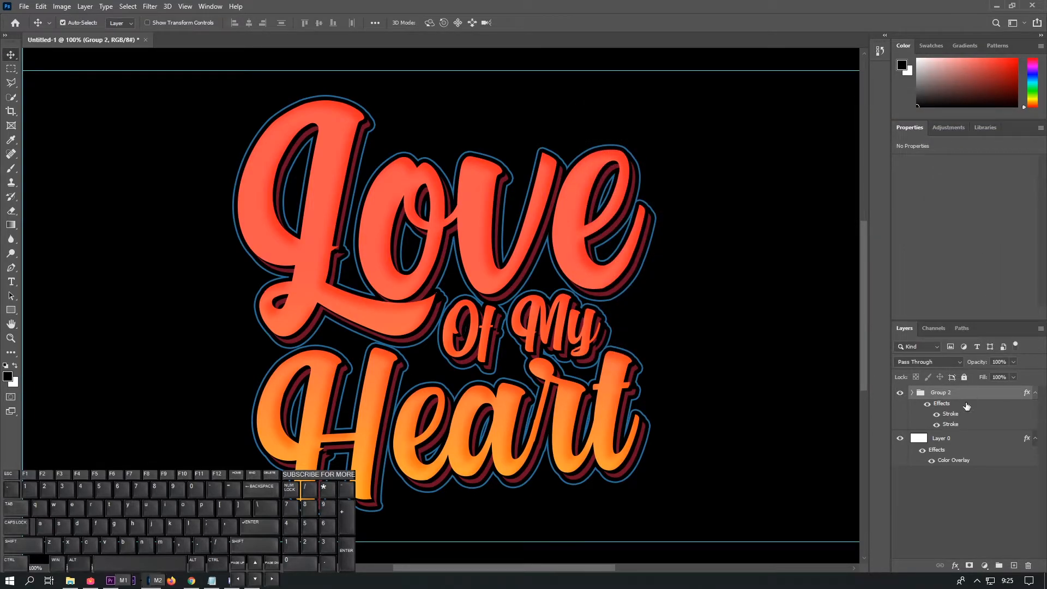
# - Transform Group 2 so the lettering's right side skews slightly upward
pyautogui.hotkey('ctrl', 't')
pyautogui.moveTo(655, 516); pyautogui.dragTo(653, 506)
pyautogui.press('Return')
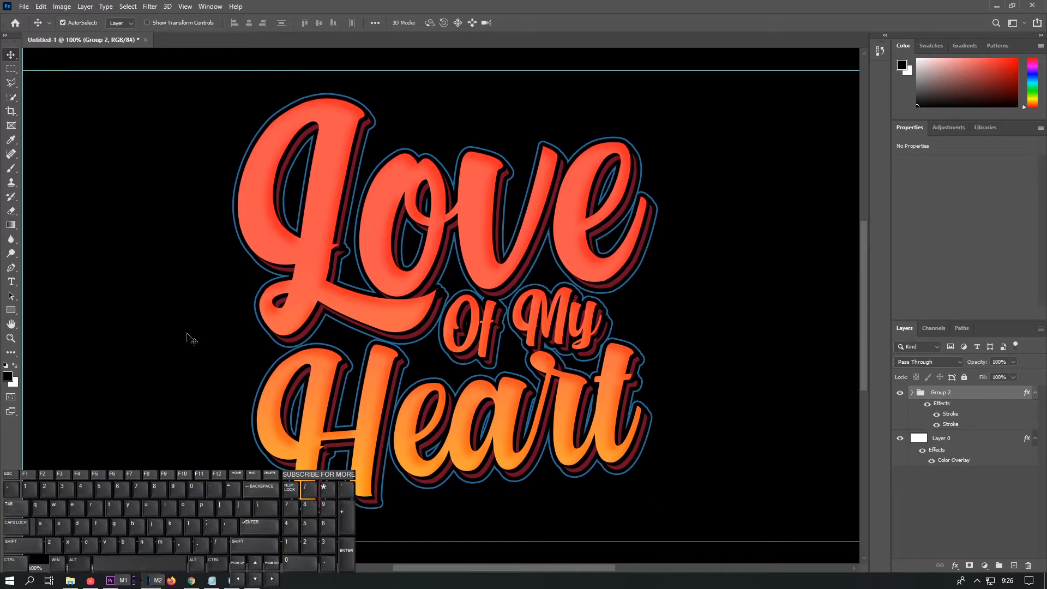
# - Set the Ellipse tool to draw shapes with a white fill and no stroke
pyautogui.rightClick(12, 313)
pyautogui.click(77, 322)
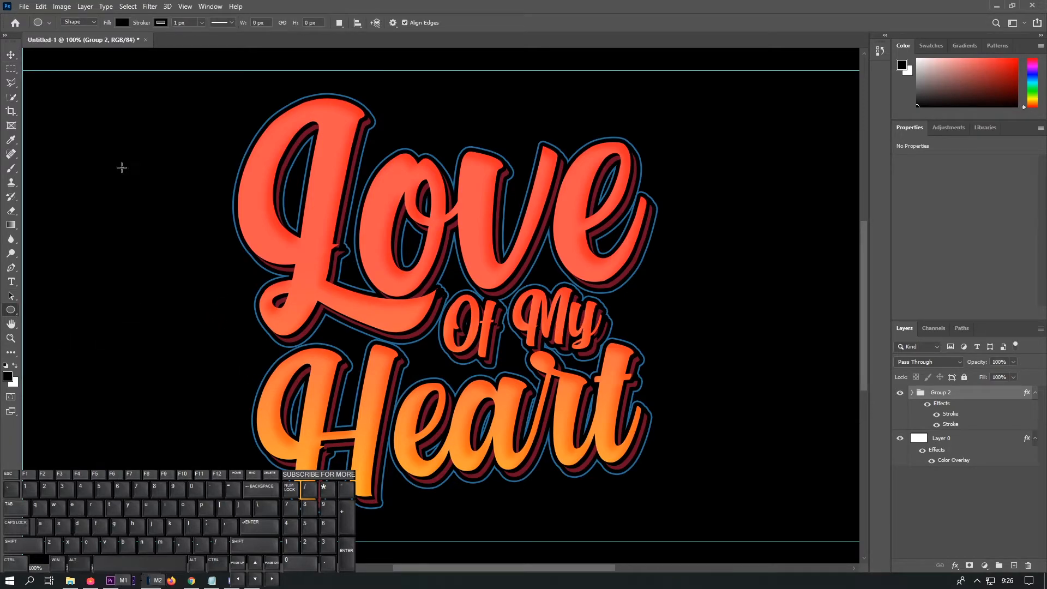
pyautogui.click(123, 23)
pyautogui.click(117, 24)
pyautogui.click(119, 24)
pyautogui.click(102, 81)
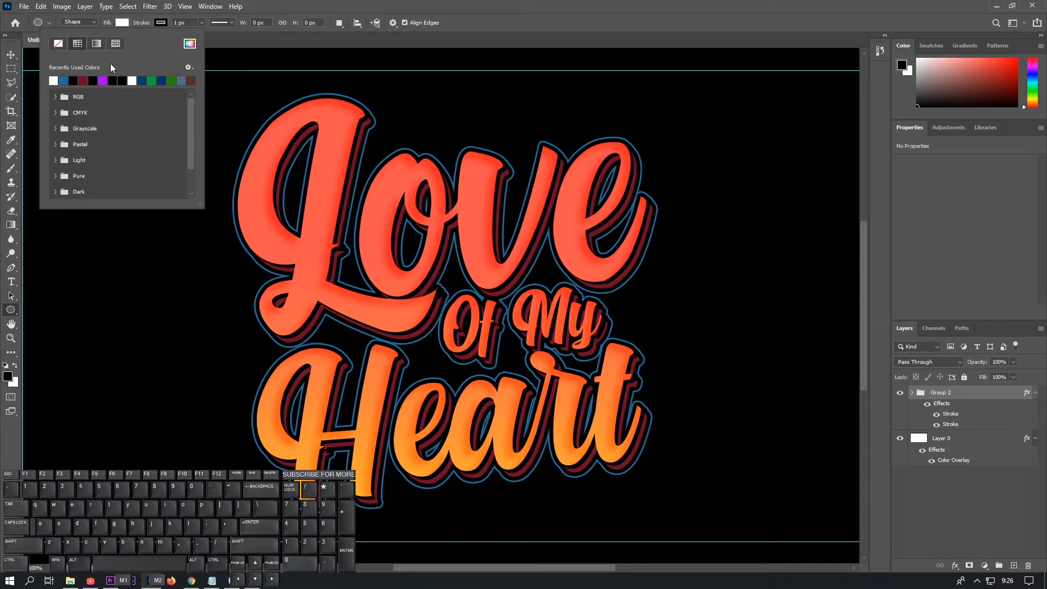
pyautogui.click(160, 23)
pyautogui.click(98, 43)
# - Draw five white circles of about 8 to 35 px, four beside the lettering's left edge and one above the "o" of Love
pyautogui.moveTo(238, 269); pyautogui.dragTo(247, 279)
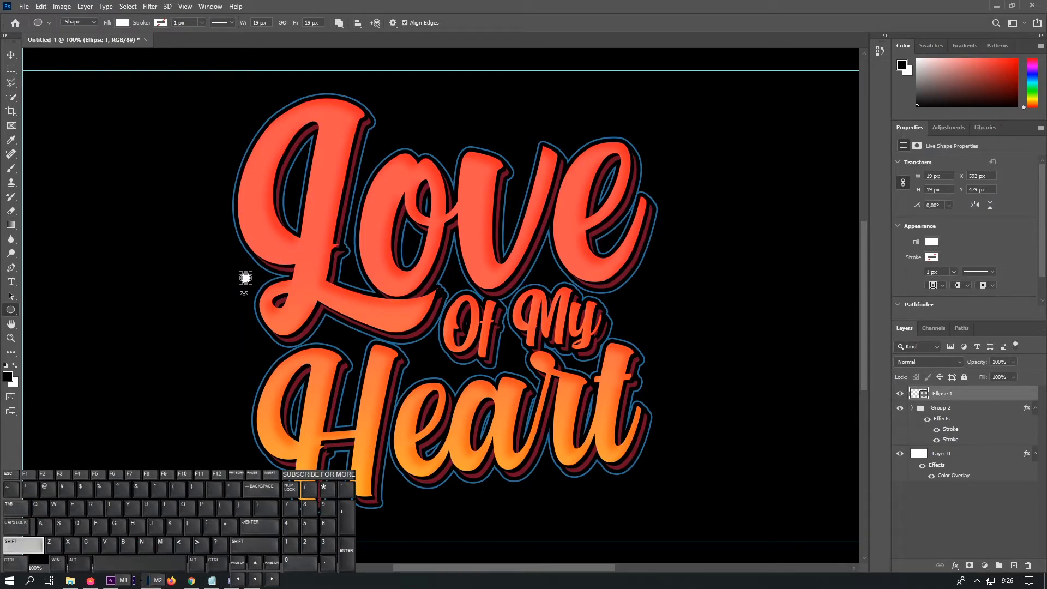
pyautogui.moveTo(256, 349); pyautogui.dragTo(269, 360)
pyautogui.moveTo(247, 292); pyautogui.dragTo(251, 296)
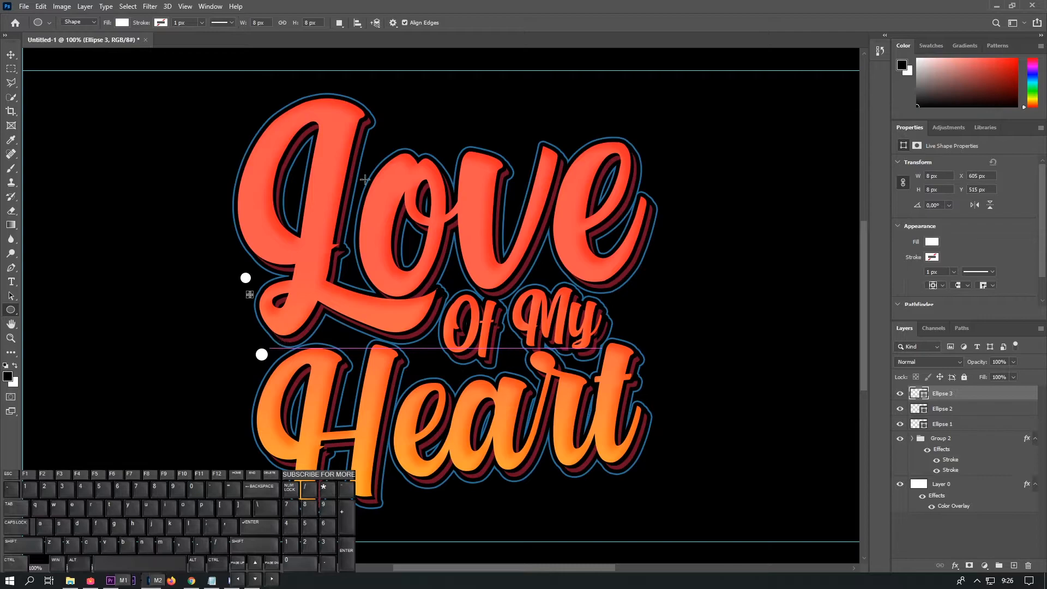
pyautogui.moveTo(382, 130); pyautogui.dragTo(400, 148)
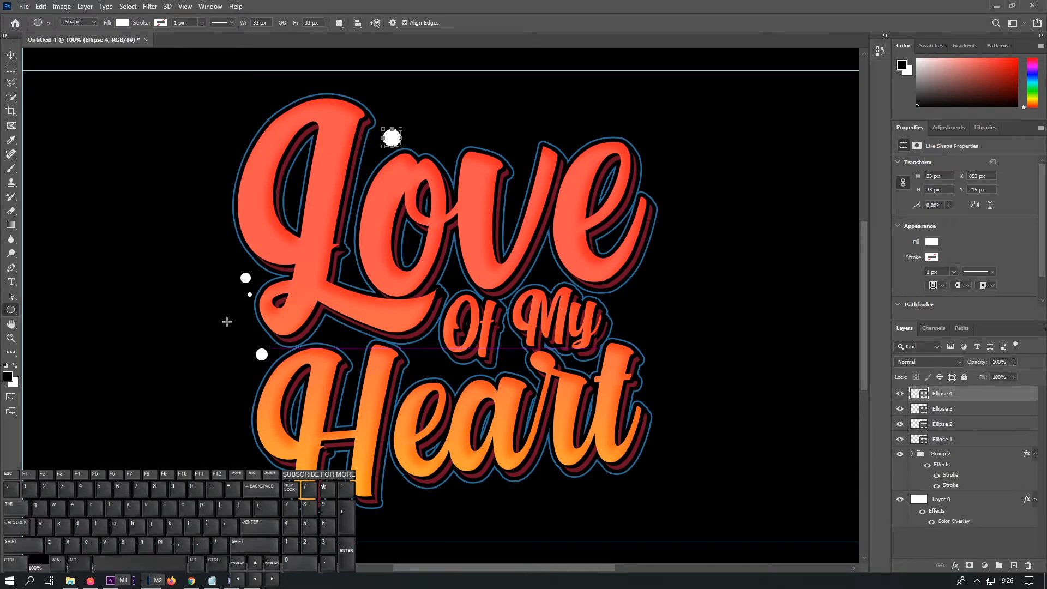
pyautogui.moveTo(238, 326); pyautogui.dragTo(258, 345)
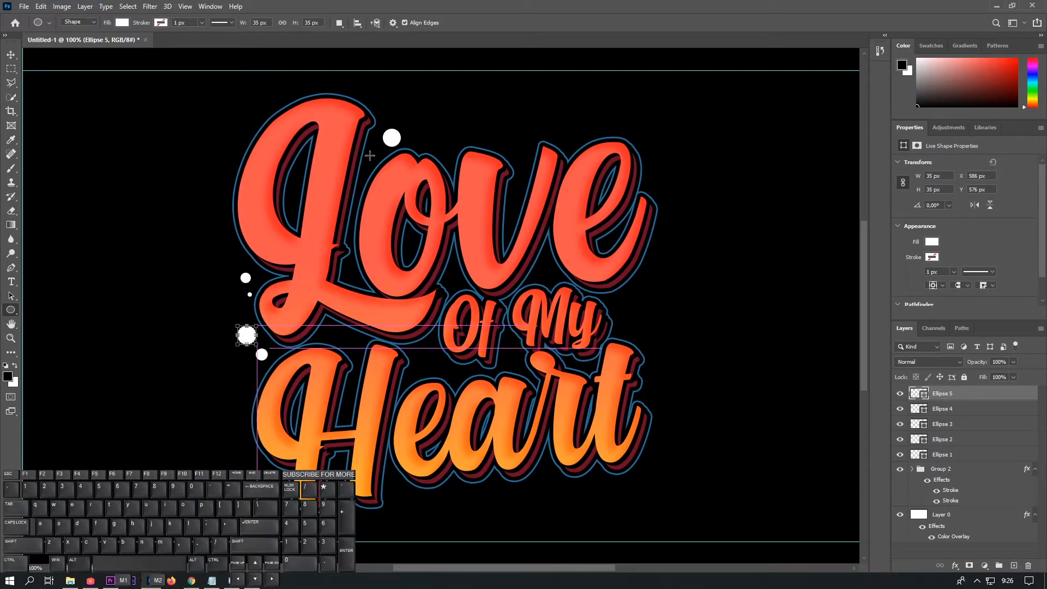
# - Draw small dots near the upper circle and before "Of", a 35 px circle above the "v", and three circles right of "My"
pyautogui.moveTo(370, 148); pyautogui.dragTo(375, 153)
pyautogui.moveTo(376, 154); pyautogui.dragTo(373, 152)
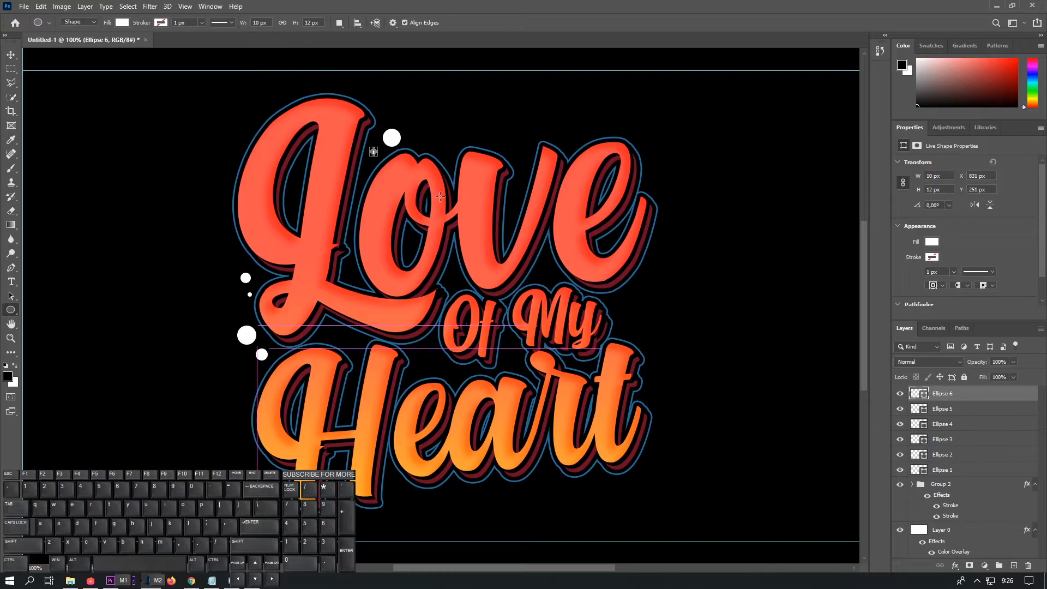
pyautogui.moveTo(512, 121); pyautogui.dragTo(531, 141)
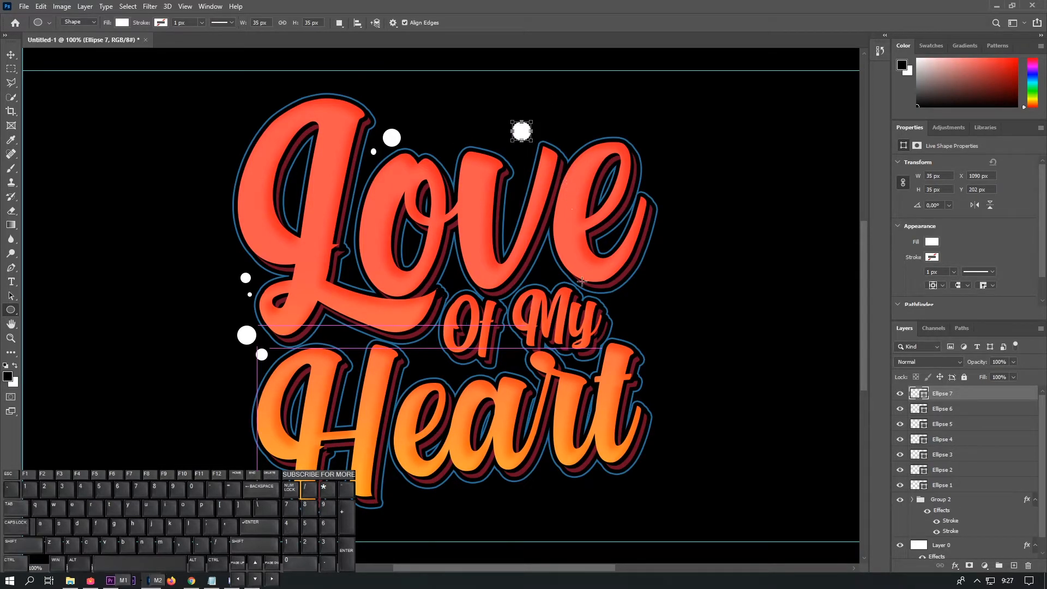
pyautogui.moveTo(426, 357); pyautogui.dragTo(432, 363)
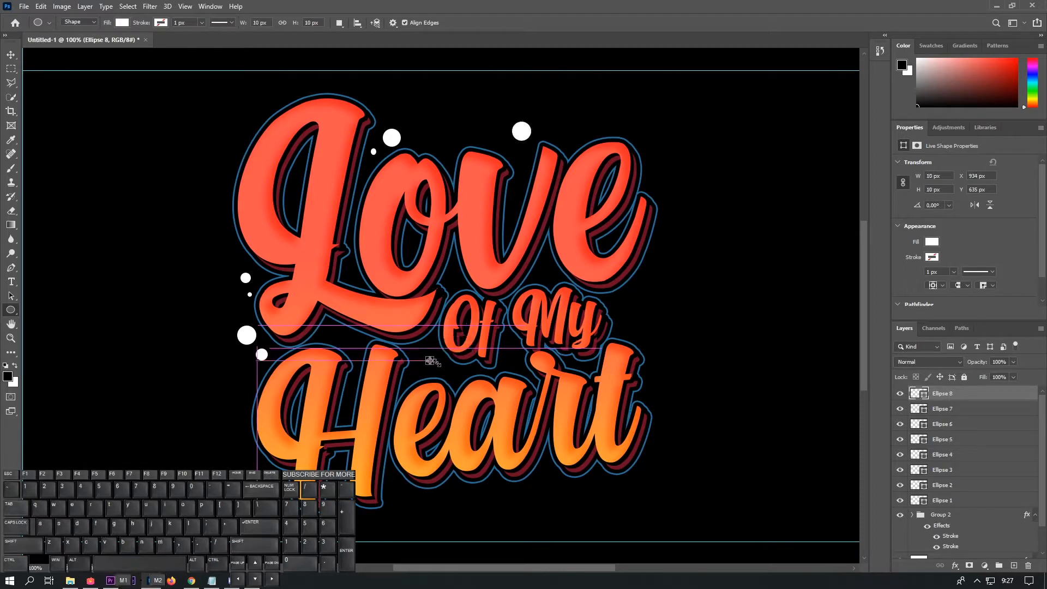
pyautogui.moveTo(613, 297); pyautogui.dragTo(642, 333)
pyautogui.moveTo(645, 282); pyautogui.dragTo(641, 329)
# - Draw white circles of varied sizes below Heart, between Love and Heart, and one about 25 px wide right of Heart
pyautogui.moveTo(394, 492); pyautogui.dragTo(403, 501)
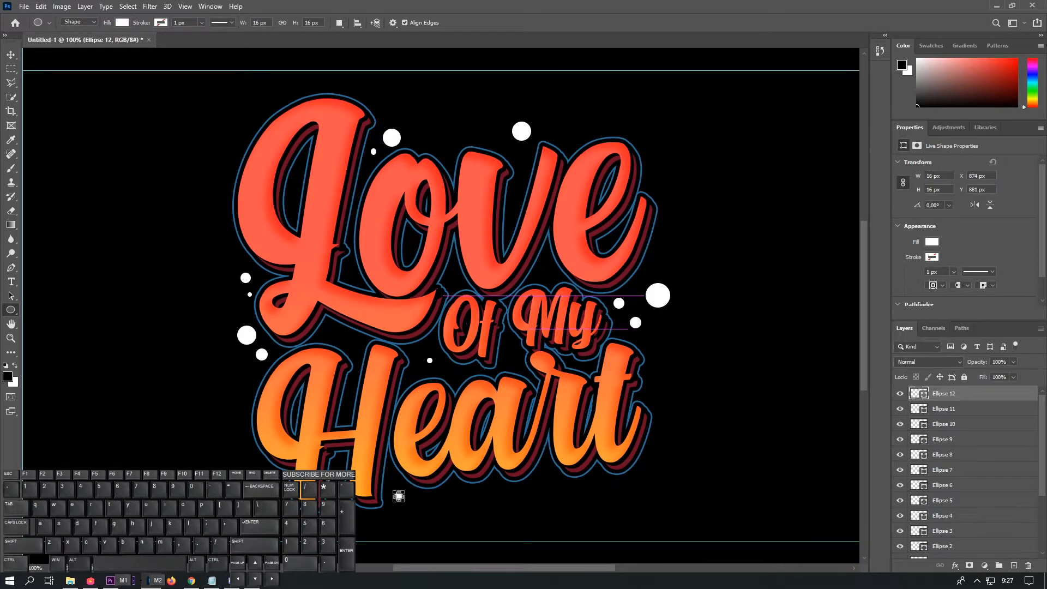
pyautogui.moveTo(327, 329); pyautogui.dragTo(333, 334)
pyautogui.moveTo(415, 361)
pyautogui.mouseDown()
pyautogui.moveTo(446, 371)
pyautogui.moveTo(424, 369)
pyautogui.mouseUp()
pyautogui.moveTo(348, 336)
pyautogui.mouseDown()
pyautogui.moveTo(382, 336)
pyautogui.moveTo(360, 350)
pyautogui.mouseUp()
pyautogui.moveTo(653, 387); pyautogui.dragTo(666, 400)
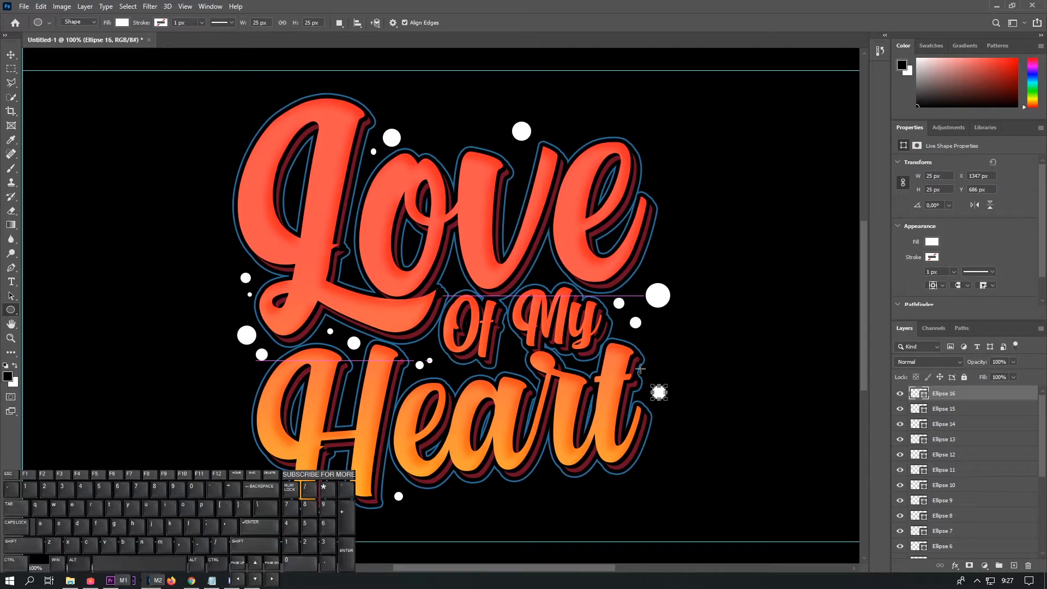
pyautogui.moveTo(545, 469)
pyautogui.mouseDown()
pyautogui.moveTo(584, 464)
pyautogui.moveTo(553, 477)
pyautogui.mouseUp()
# - Draw a thin vertical and a thin horizontal ellipse, about 93 by 5 px, left of Heart and centre them into a sparkle
pyautogui.moveTo(221, 369); pyautogui.dragTo(253, 397)
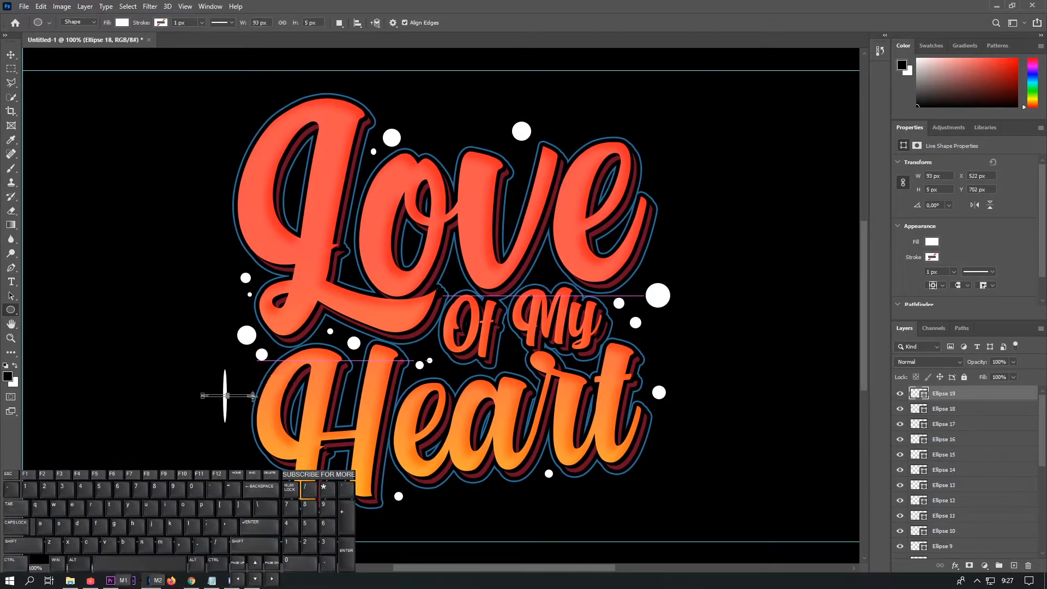
pyautogui.press('v')
pyautogui.press('Left')
pyautogui.press('Left')
pyautogui.press('Left')
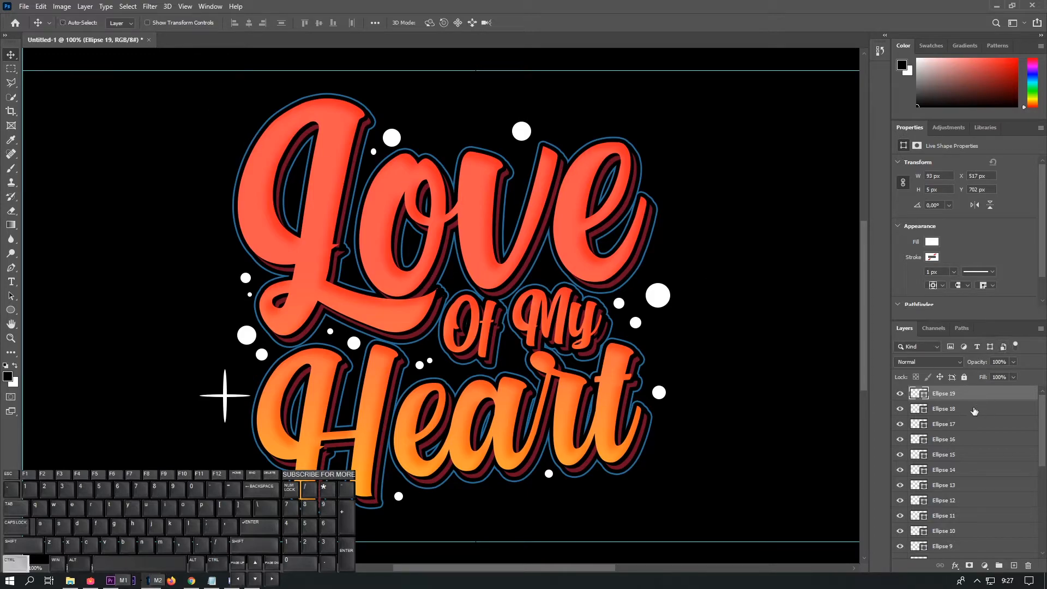
# - Convert the two sparkle ellipses to a smart object, shrink it to about 54 by 56 px and place it among the left circles
pyautogui.keyDown('ctrl'); pyautogui.click(975, 409); pyautogui.keyUp('ctrl')
pyautogui.rightClick(975, 410)
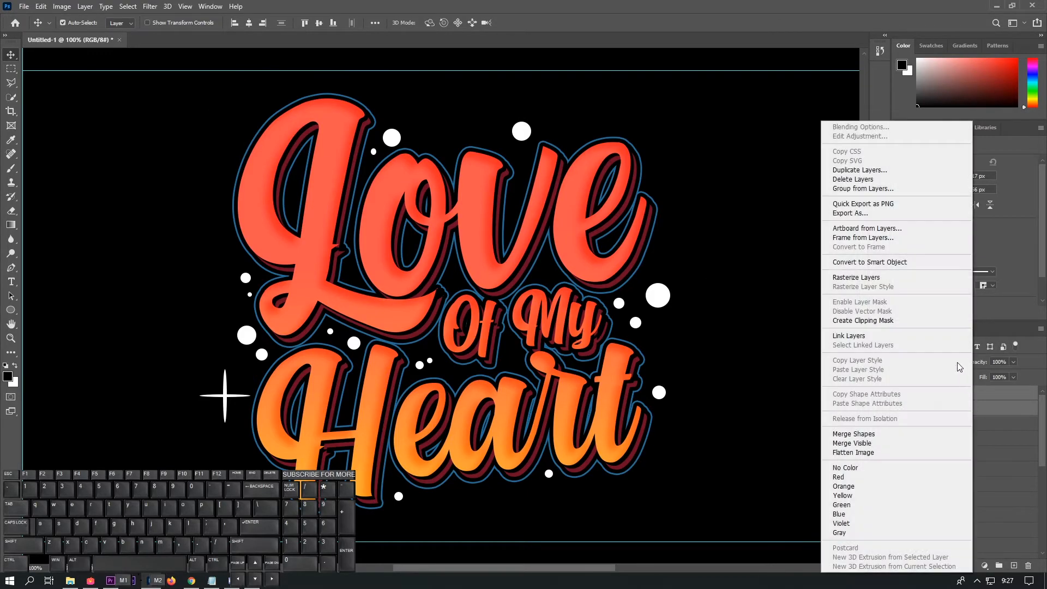
pyautogui.click(914, 267)
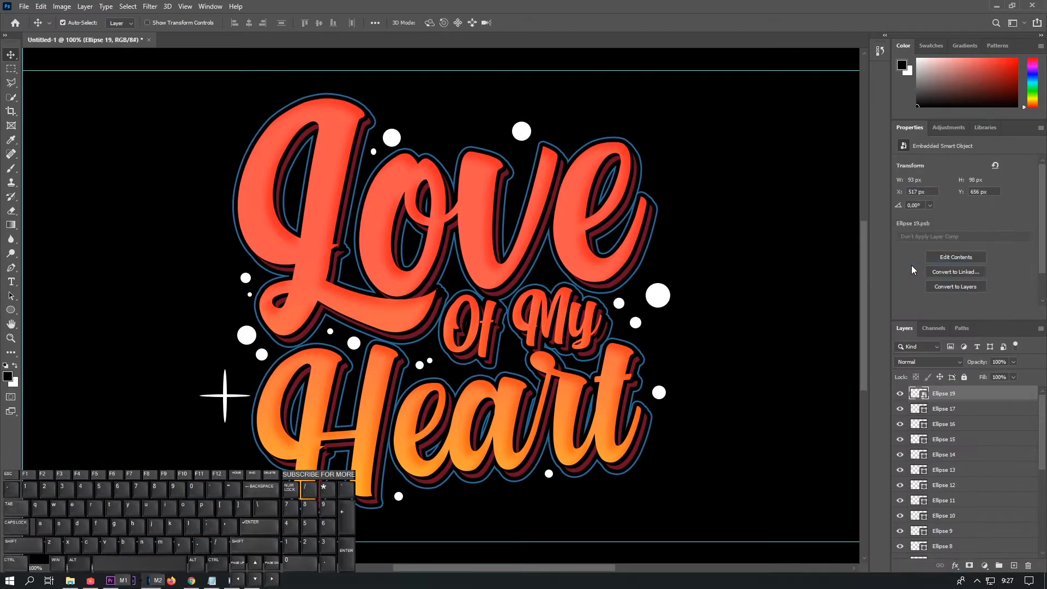
pyautogui.hotkey('ctrl', 't')
pyautogui.moveTo(250, 424); pyautogui.dragTo(238, 317)
pyautogui.press('Return')
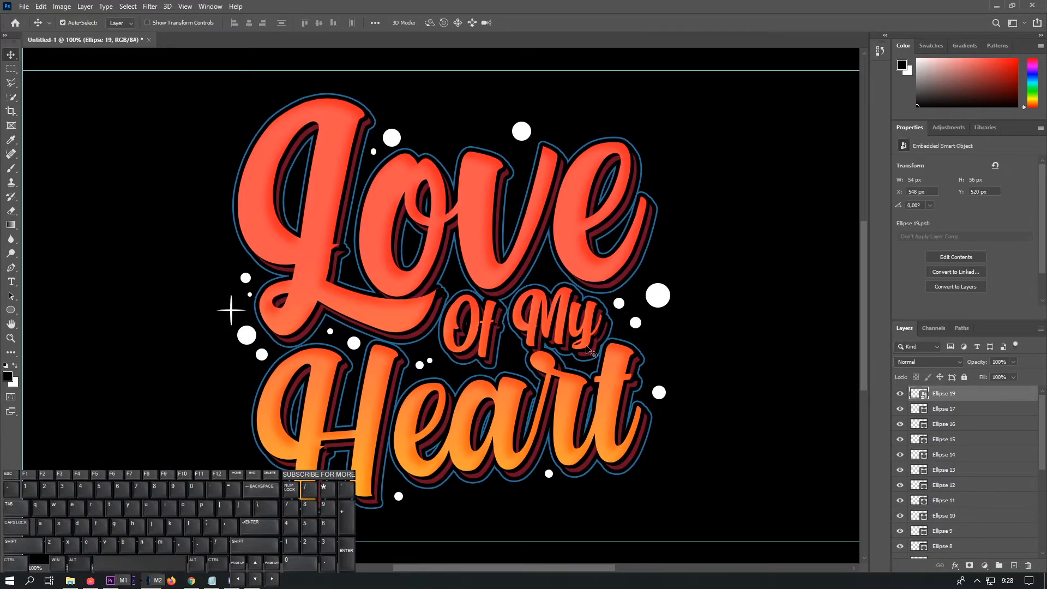
# - Duplicate the sparkle, place the copy above Love between the two upper circles and rotate it about 12.6°
pyautogui.rightClick(981, 395)
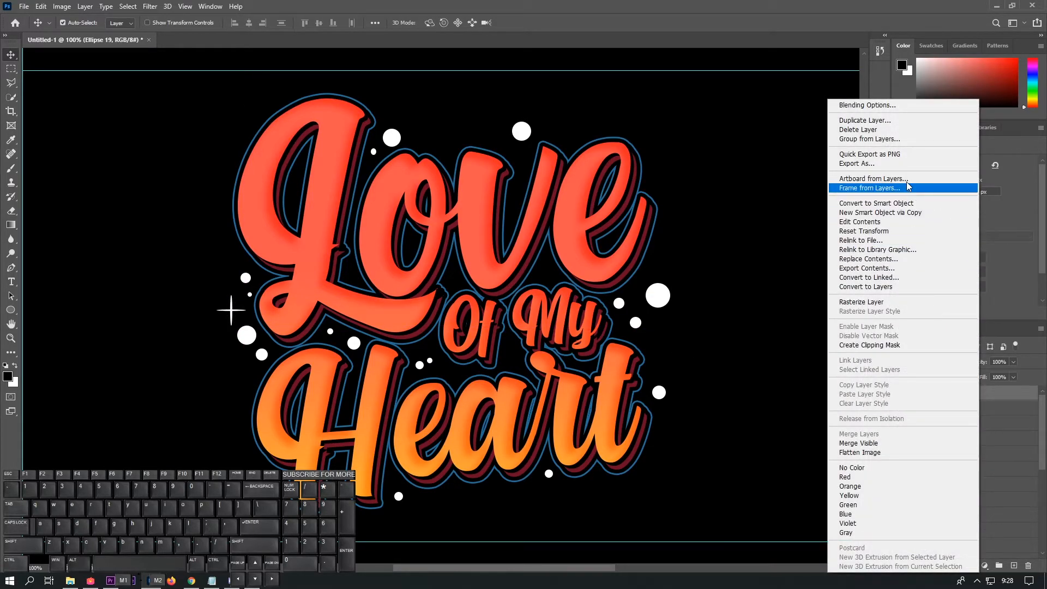
pyautogui.click(872, 120)
pyautogui.click(613, 162)
pyautogui.moveTo(232, 312); pyautogui.dragTo(463, 103)
pyautogui.hotkey('ctrl', 't')
pyautogui.moveTo(448, 139)
pyautogui.mouseDown()
pyautogui.moveTo(426, 110)
pyautogui.moveTo(420, 123)
pyautogui.moveTo(410, 105)
pyautogui.moveTo(397, 110)
pyautogui.moveTo(432, 106)
pyautogui.moveTo(448, 113)
pyautogui.moveTo(444, 125)
pyautogui.mouseUp()
pyautogui.press('Return')
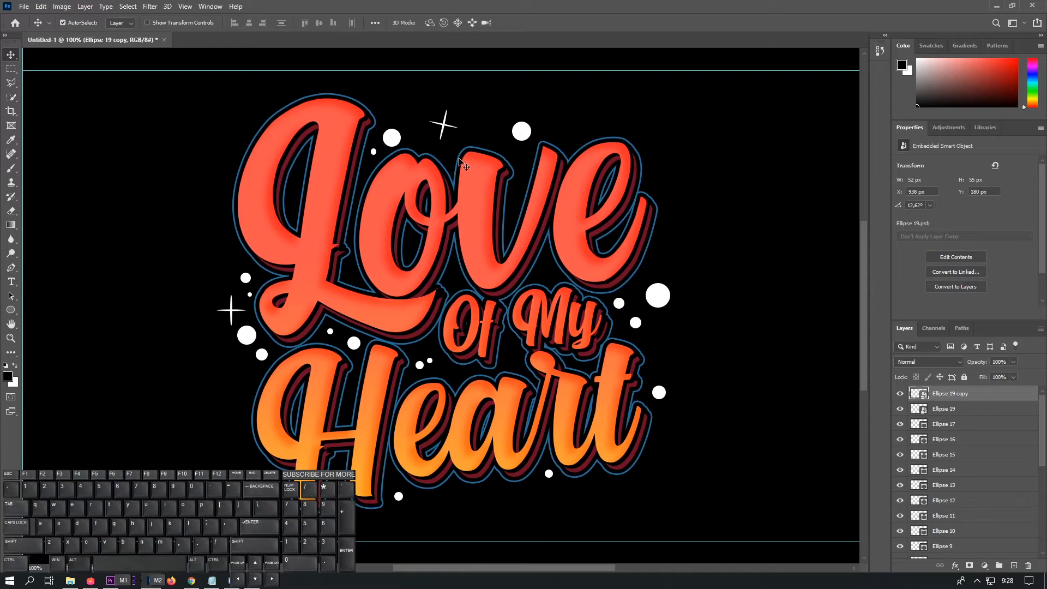
pyautogui.moveTo(445, 128); pyautogui.dragTo(464, 131)
pyautogui.hotkey('ctrl', 'z')
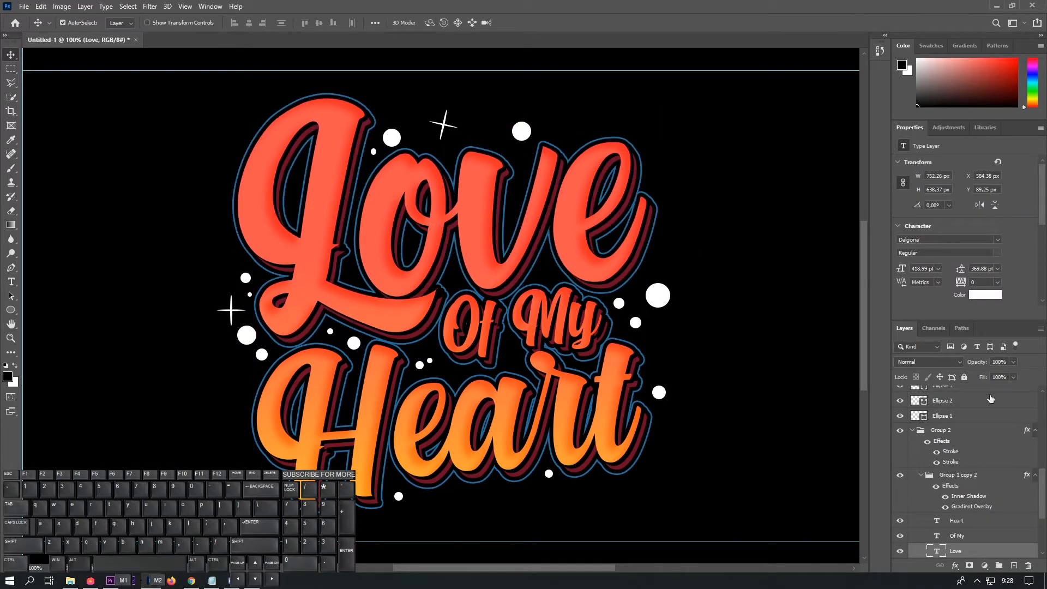
pyautogui.scroll(2, 991, 419)
pyautogui.scroll(1, 991, 419)
# - Duplicate the rotated sparkle and place the copy right of Heart between the circles
pyautogui.click(447, 131)
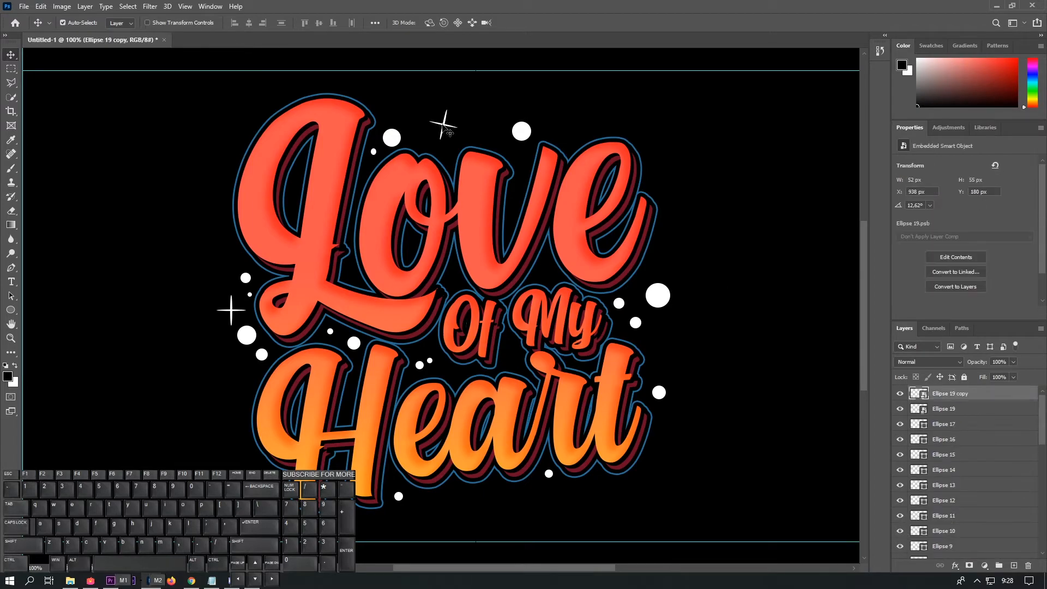
pyautogui.rightClick(946, 388)
pyautogui.click(906, 121)
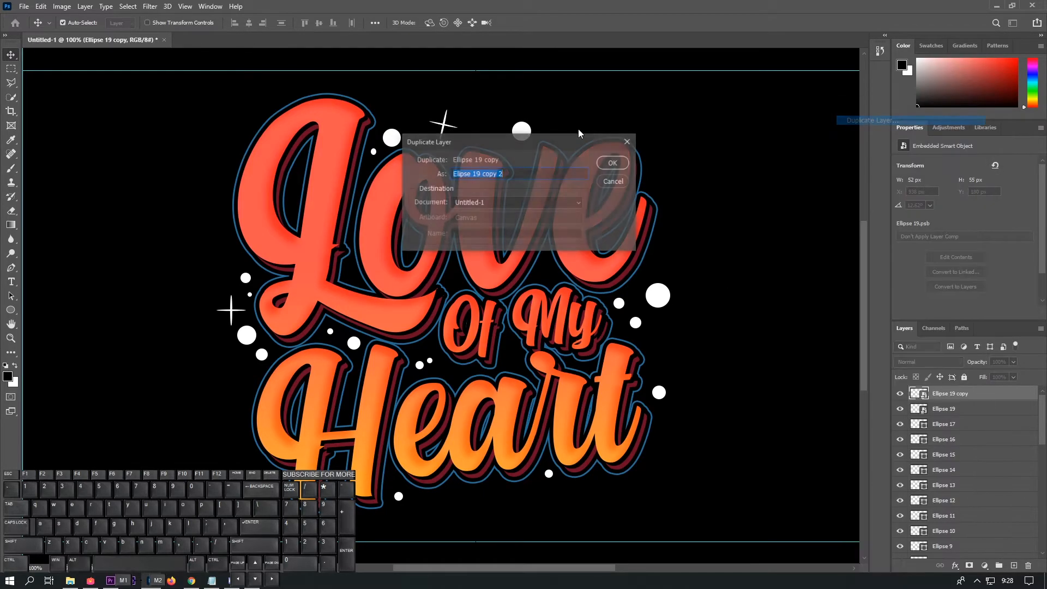
pyautogui.click(620, 165)
pyautogui.moveTo(447, 127); pyautogui.dragTo(675, 352)
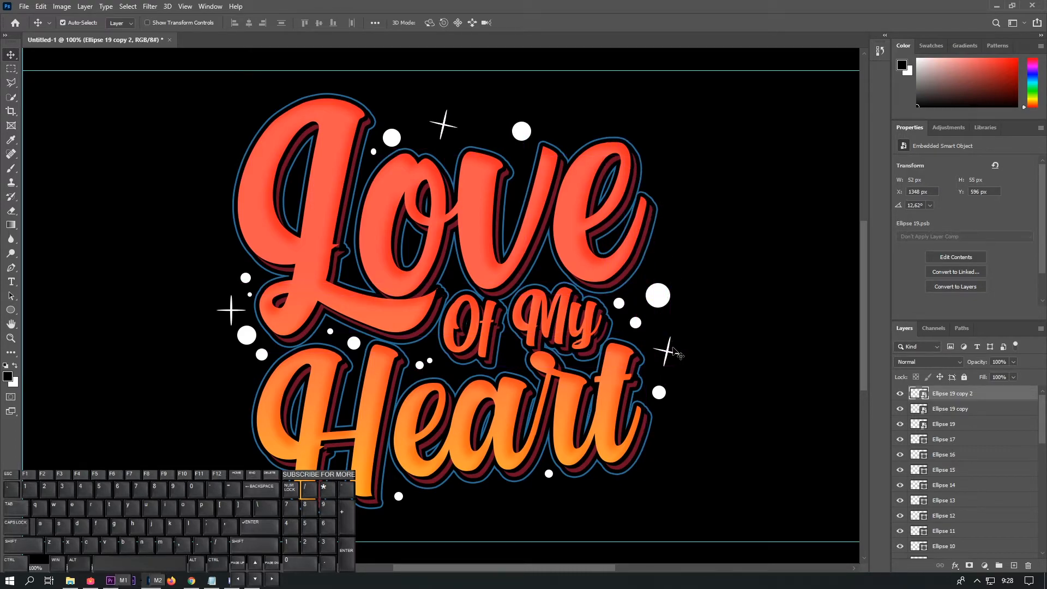
# - Rotate the sparkle above Love to about -4.3°
pyautogui.click(449, 133)
pyautogui.press('ctrl')
pyautogui.hotkey('ctrl', 't')
pyautogui.moveTo(480, 101); pyautogui.dragTo(479, 88)
pyautogui.press('Return')
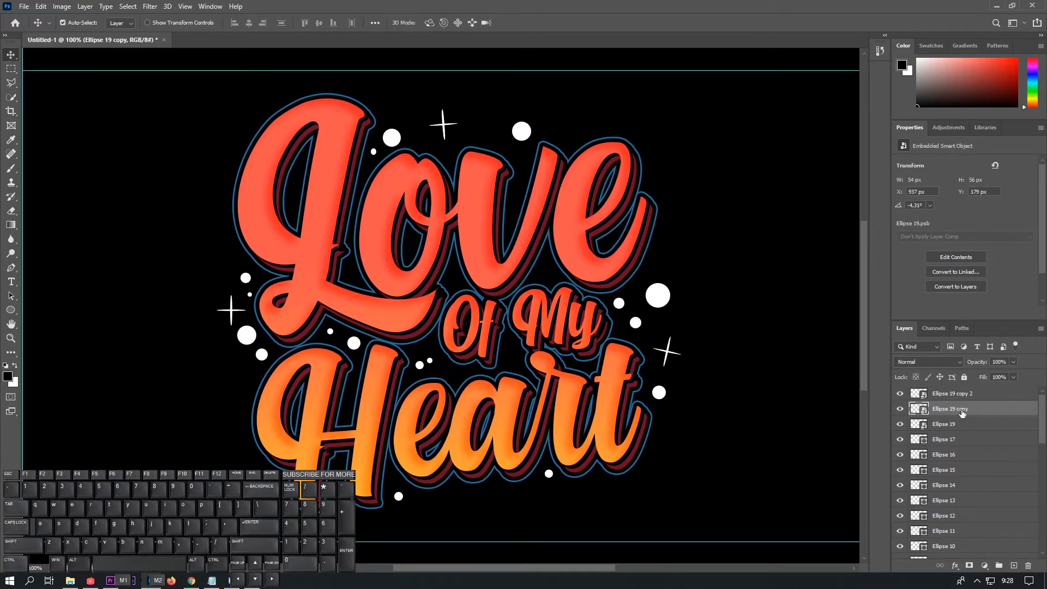
# - Duplicate the sparkle above Love, place the copy just left of Of, and nudge the sparkle right of Heart slightly up and left
pyautogui.rightClick(957, 412)
pyautogui.click(872, 121)
pyautogui.click(628, 162)
pyautogui.moveTo(667, 353)
pyautogui.mouseDown()
pyautogui.moveTo(653, 387)
pyautogui.moveTo(580, 468)
pyautogui.moveTo(668, 332)
pyautogui.moveTo(665, 351)
pyautogui.mouseUp()
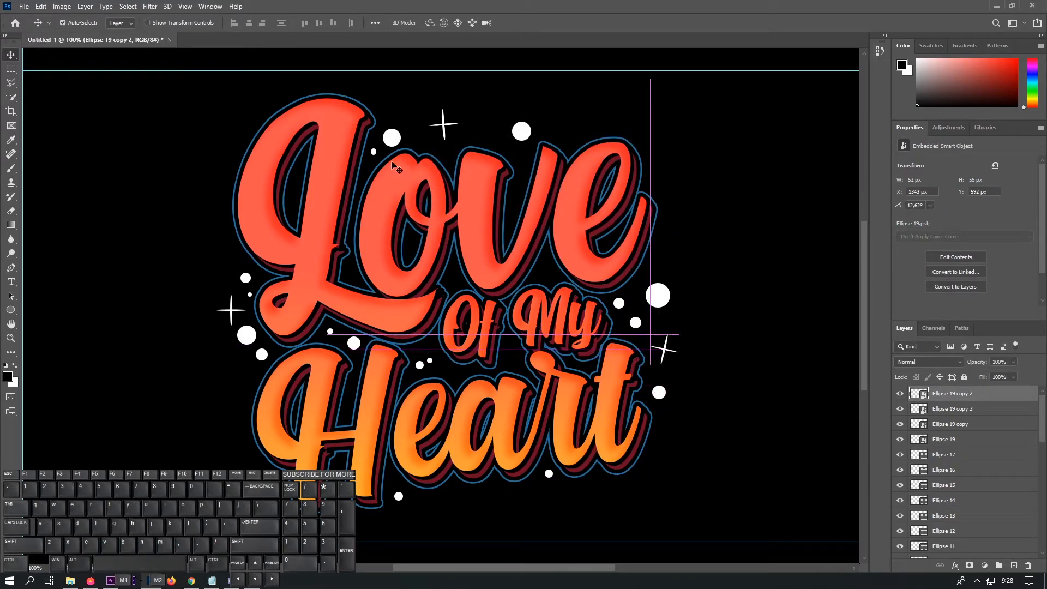
pyautogui.moveTo(443, 124); pyautogui.dragTo(441, 341)
# - Change the blue outline stroke of Group 2 to white (ffffff)
pyautogui.scroll(-5, 960, 447)
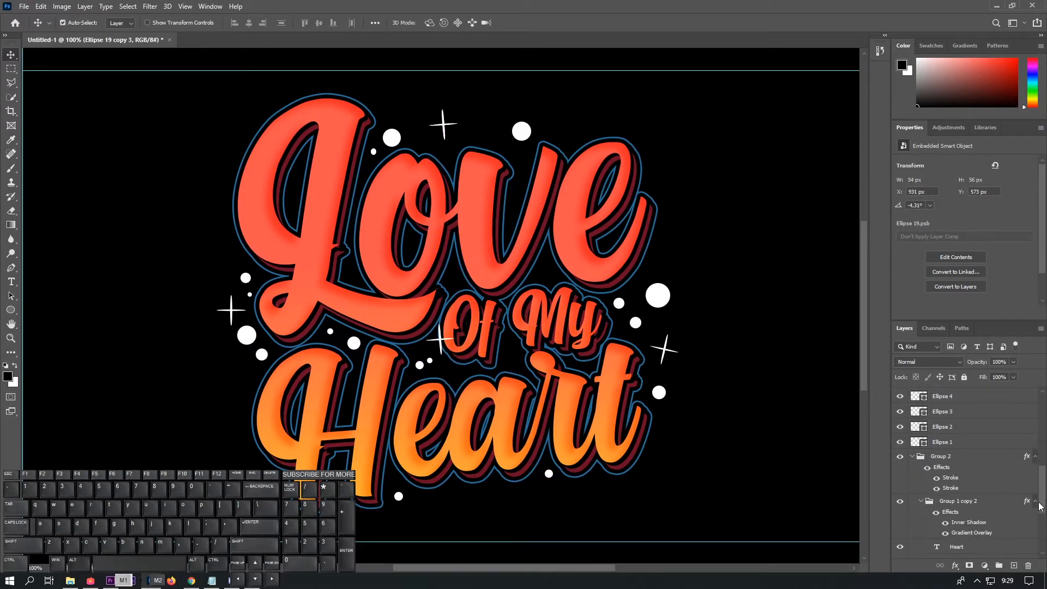
pyautogui.click(978, 463)
pyautogui.doubleClick(978, 462)
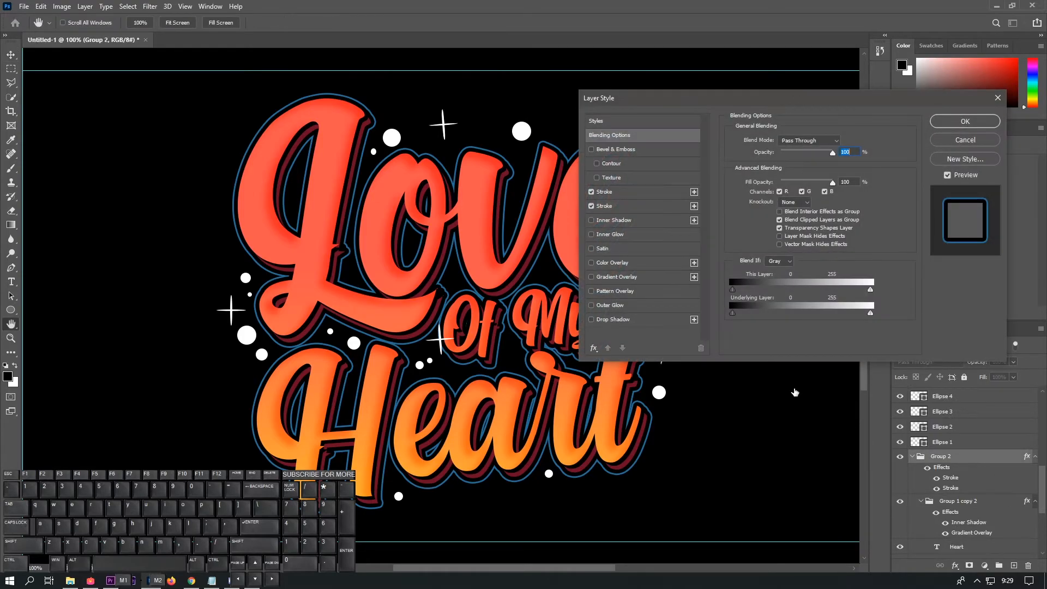
pyautogui.click(640, 207)
pyautogui.click(756, 219)
pyautogui.moveTo(688, 261); pyautogui.dragTo(643, 226)
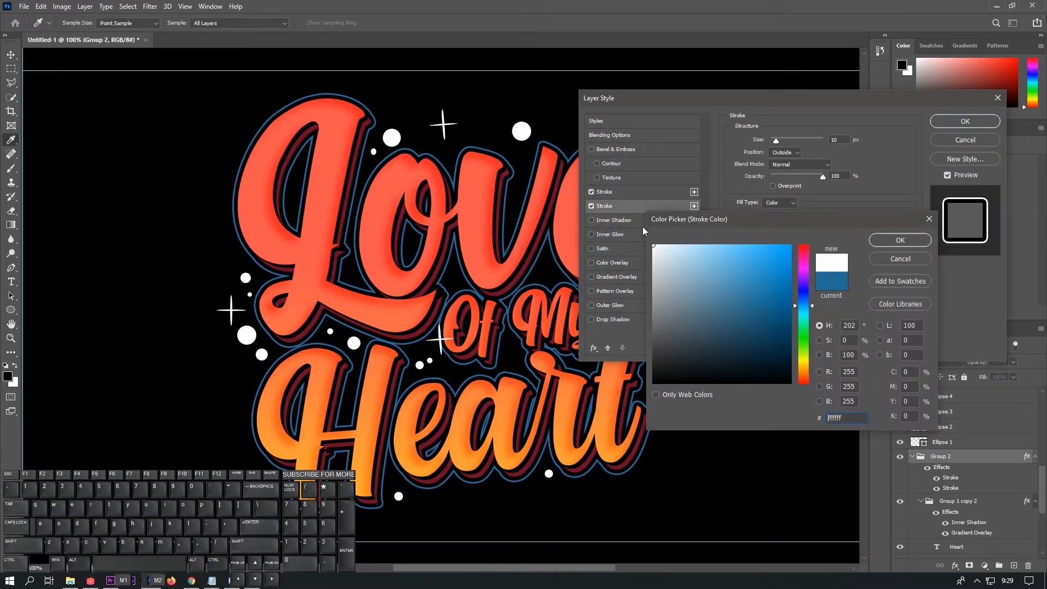
pyautogui.click(917, 240)
pyautogui.click(970, 122)
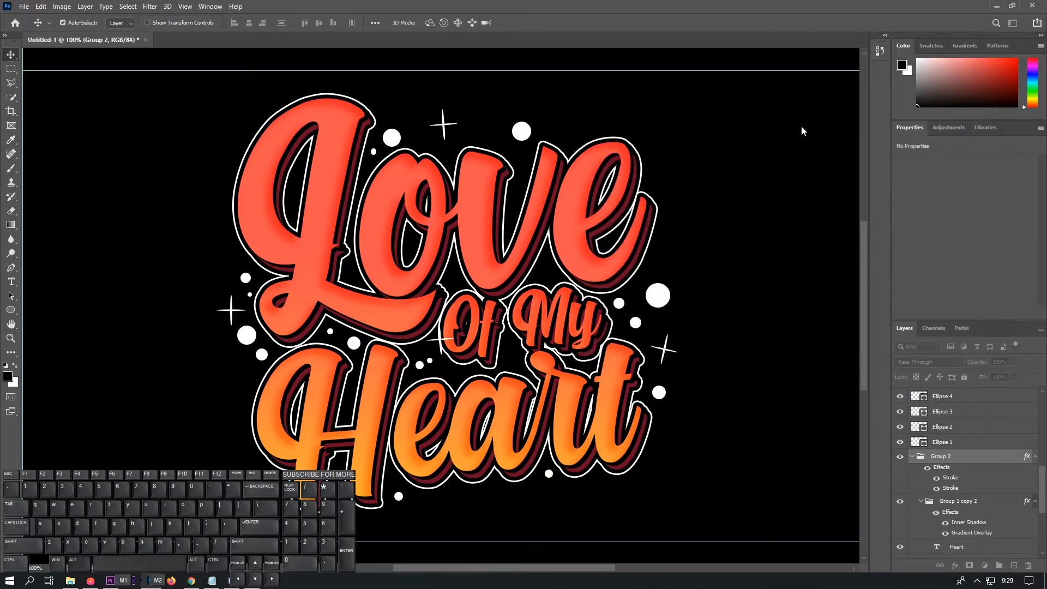
pyautogui.click(10, 312)
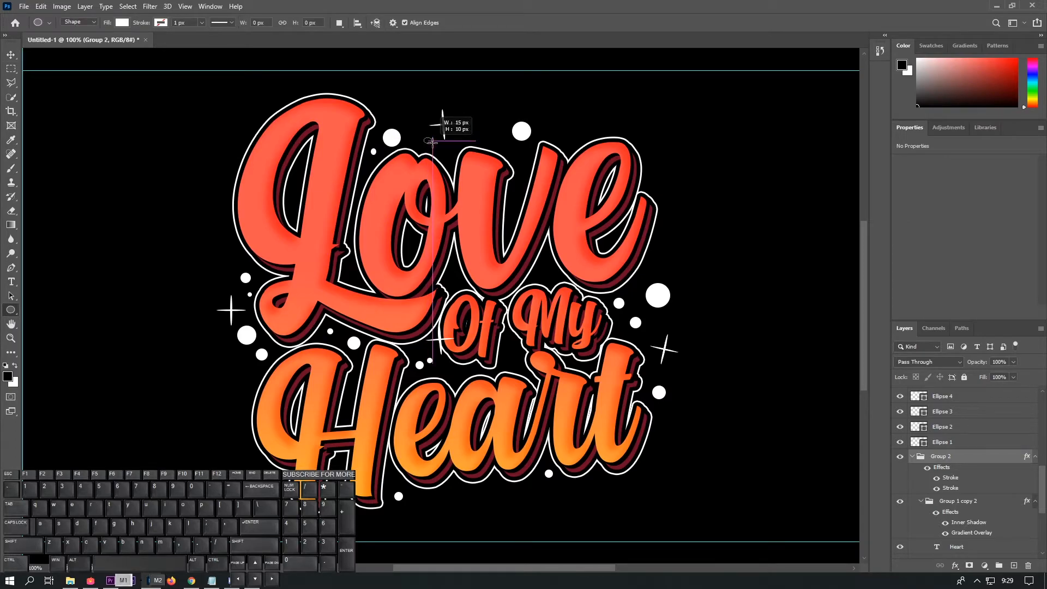
pyautogui.moveTo(425, 138); pyautogui.dragTo(430, 144)
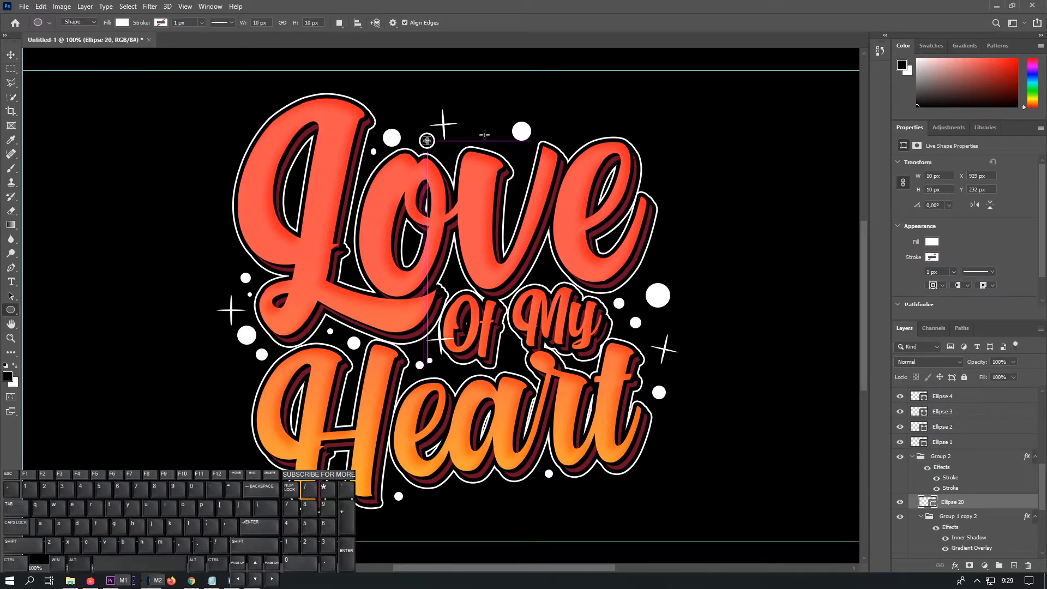
pyautogui.hotkey('ctrl', 'z')
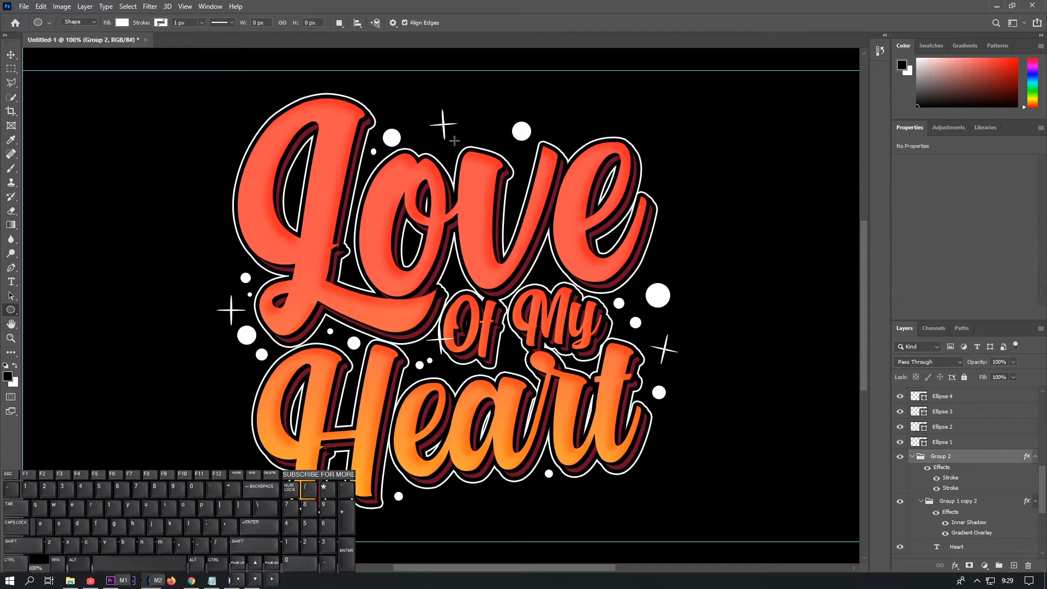
pyautogui.moveTo(424, 134)
pyautogui.mouseDown()
pyautogui.moveTo(435, 145)
pyautogui.moveTo(426, 145)
pyautogui.mouseUp()
pyautogui.hotkey('ctrl', 'z')
pyautogui.hotkey('ctrl', 'z')
pyautogui.hotkey('ctrl', 'z')
# - Above the sparkle layers, draw a circle about 16 by 17 px right of Love, two beside the upper sparkle and a 9 px one inside the v
pyautogui.moveTo(1042, 482); pyautogui.dragTo(1027, 385)
pyautogui.click(1007, 394)
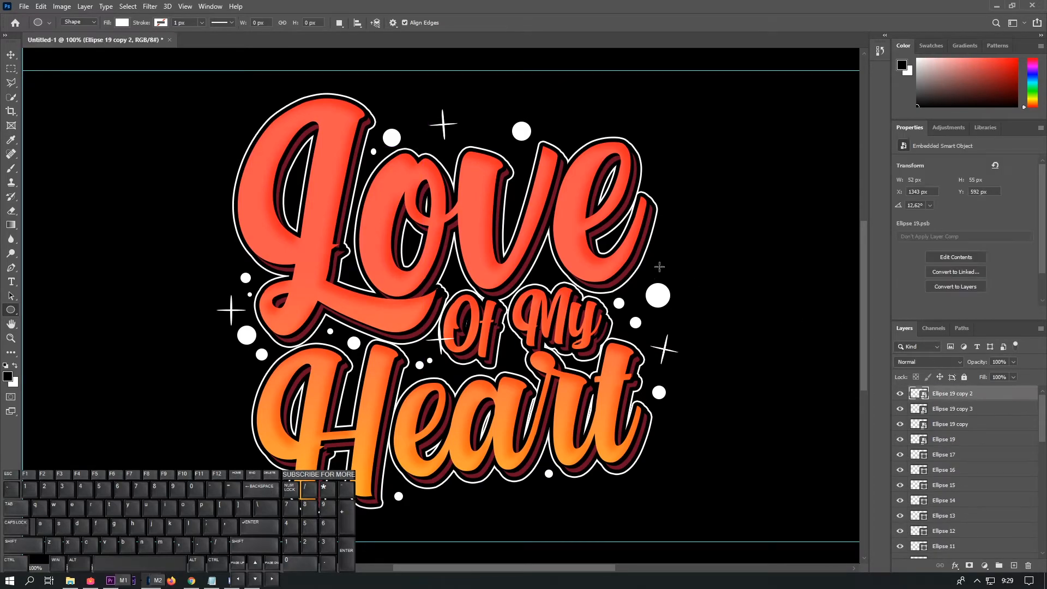
pyautogui.moveTo(663, 259); pyautogui.dragTo(672, 268)
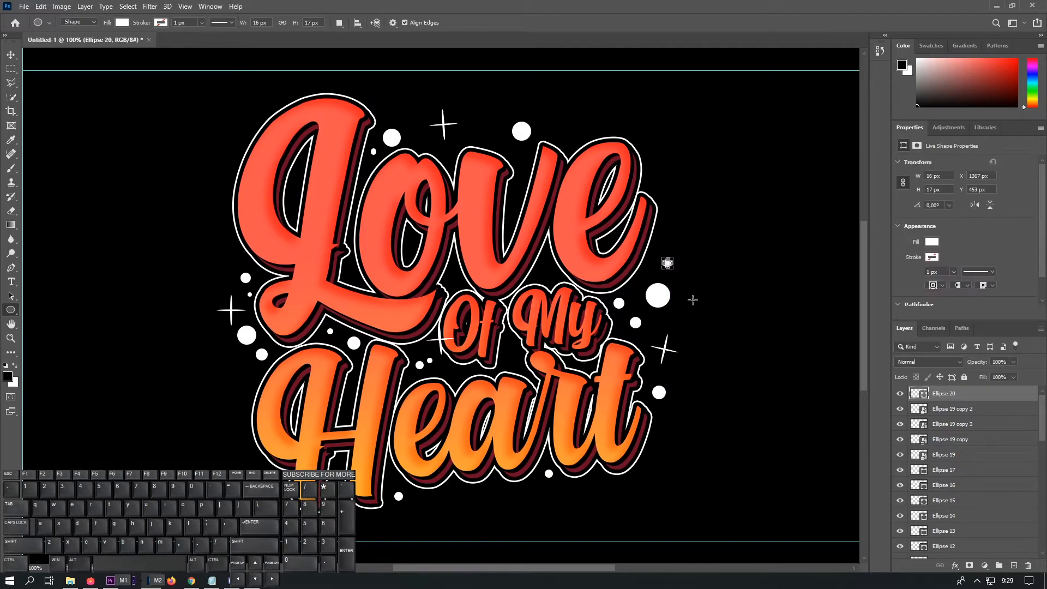
pyautogui.moveTo(460, 132)
pyautogui.mouseDown()
pyautogui.moveTo(468, 141)
pyautogui.moveTo(455, 166)
pyautogui.mouseUp()
pyautogui.moveTo(512, 204); pyautogui.dragTo(518, 209)
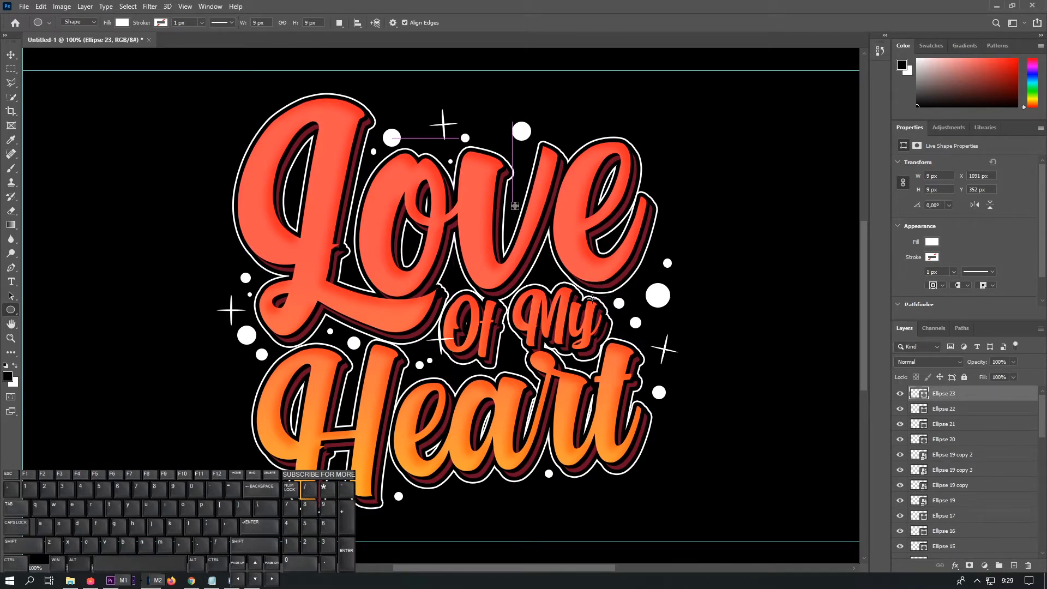
# - Duplicate the sparkle right of Heart, enlarge the copy to about 76 by 80 px and place it on the H of Heart
pyautogui.rightClick(980, 457)
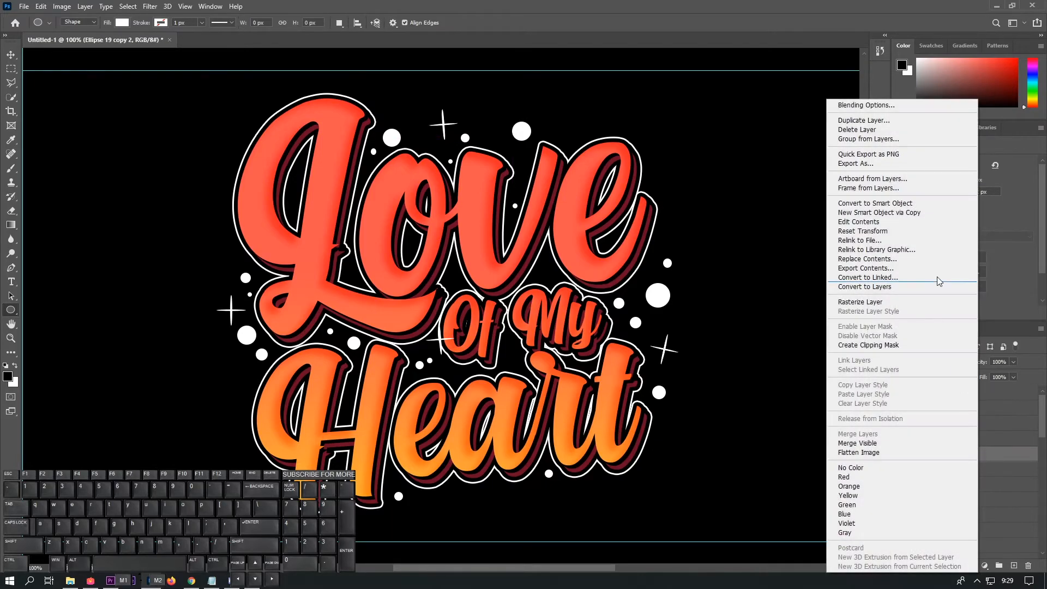
pyautogui.click(891, 116)
pyautogui.click(613, 164)
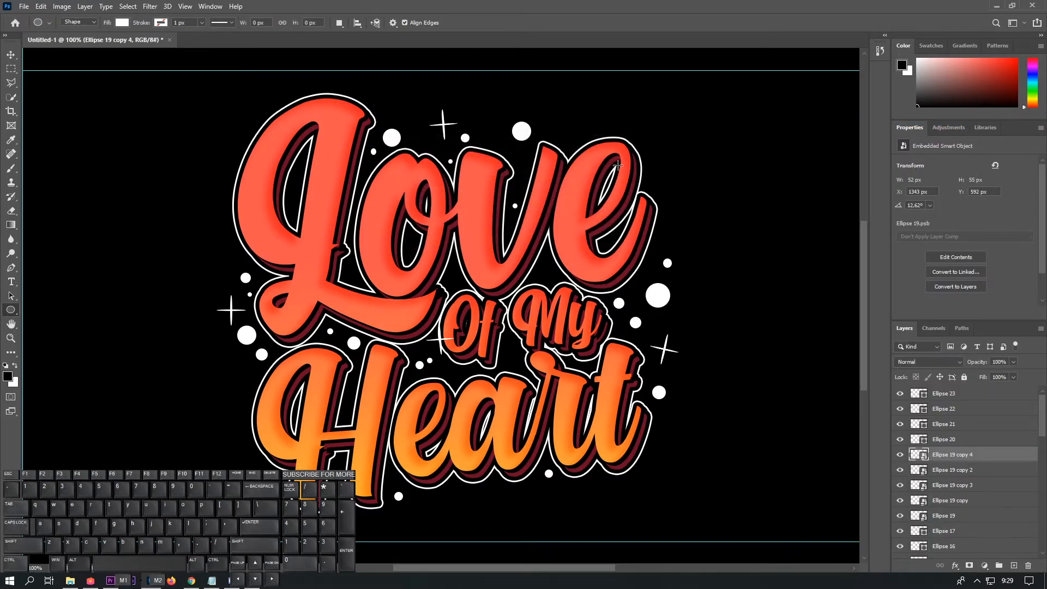
pyautogui.hotkey('ctrl', 't')
pyautogui.moveTo(667, 352); pyautogui.dragTo(336, 361)
pyautogui.press('Return')
# - Collapse Group 2 and skew the whole lettering vertically by about -1.57° so its right side slants upward
pyautogui.scroll(-5, 909, 480)
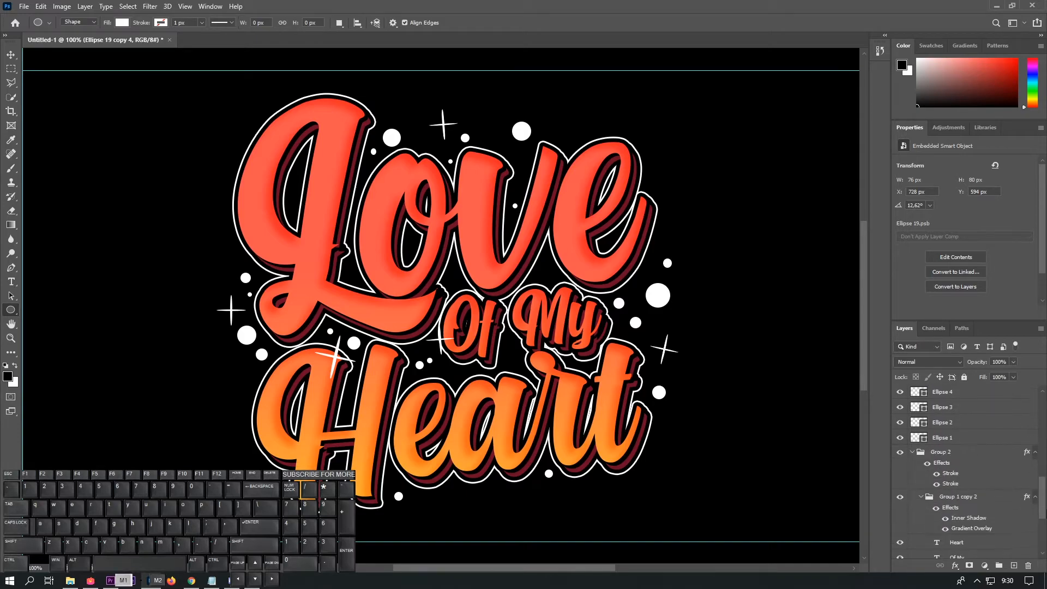
pyautogui.click(913, 437)
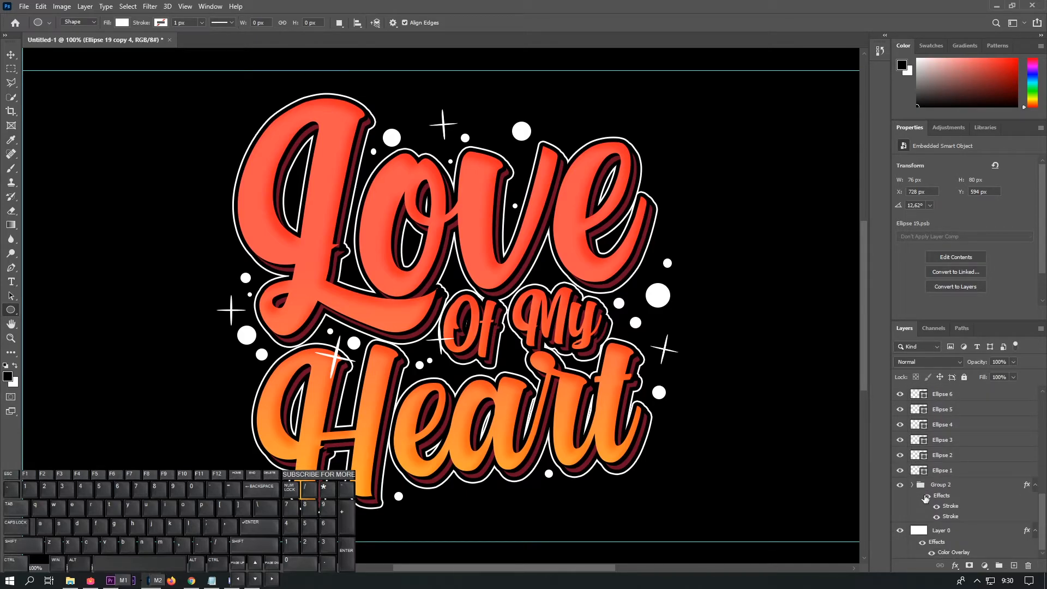
pyautogui.click(971, 486)
pyautogui.hotkey('ctrl', 't')
pyautogui.moveTo(655, 516); pyautogui.dragTo(659, 503)
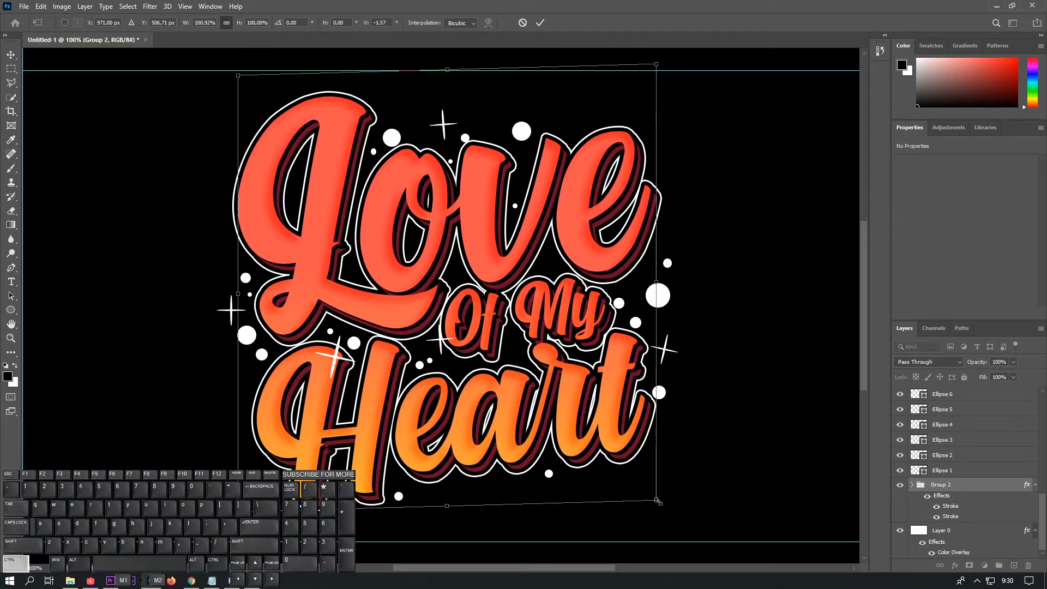
pyautogui.press('Return')
# - Draw a small white circle and a larger one about 36 px wide at the lower left of Heart
pyautogui.press('u')
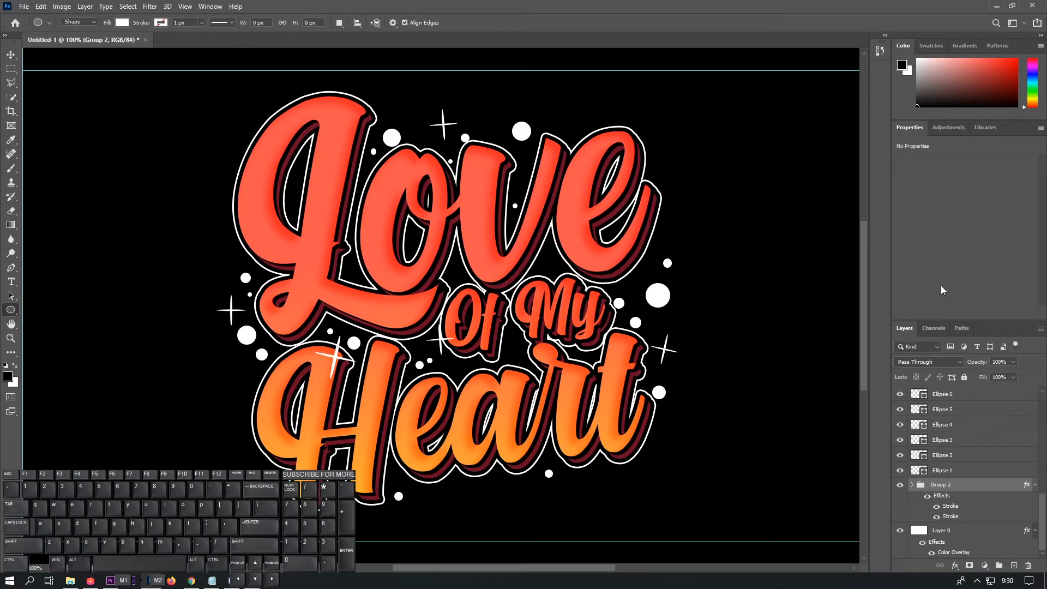
pyautogui.moveTo(267, 476)
pyautogui.mouseDown()
pyautogui.moveTo(278, 485)
pyautogui.moveTo(245, 463)
pyautogui.moveTo(261, 480)
pyautogui.mouseUp()
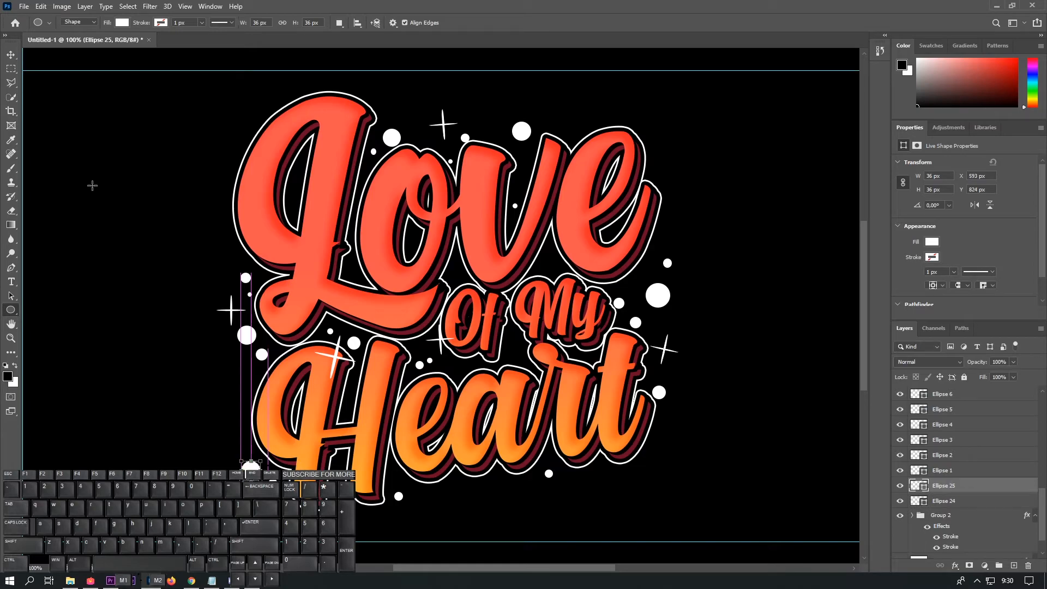
pyautogui.click(15, 56)
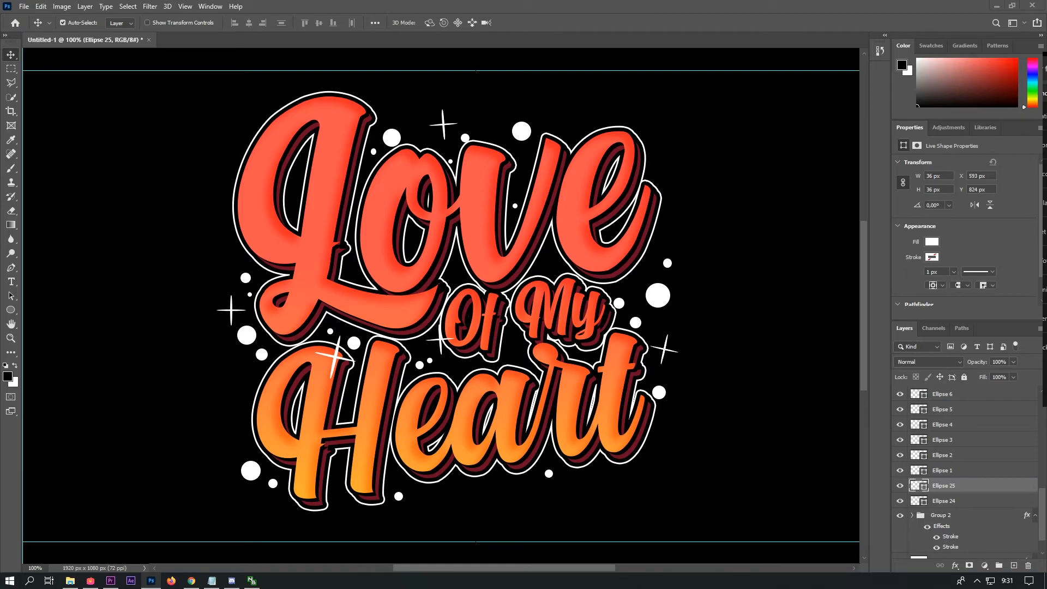
pyautogui.rightClick(895, 206)
pyautogui.click(773, 258)
pyautogui.hotkey('ctrl', '+')
pyautogui.hotkey('ctrl', '-')
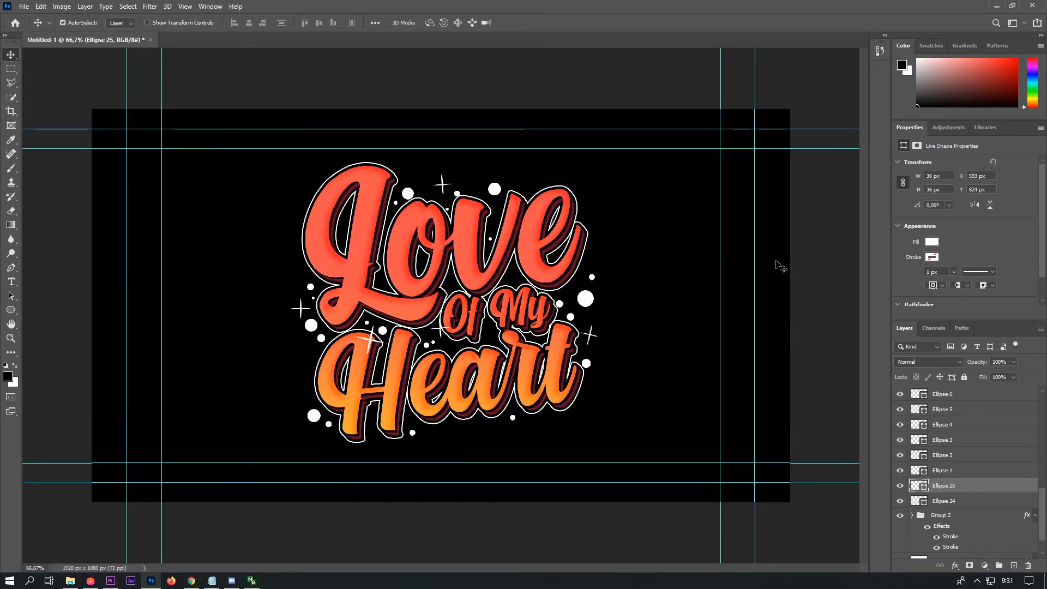
pyautogui.hotkey('ctrl', '1')
pyautogui.moveTo(539, 568)
pyautogui.mouseDown()
pyautogui.moveTo(523, 579)
pyautogui.moveTo(550, 580)
pyautogui.moveTo(538, 580)
pyautogui.mouseUp()
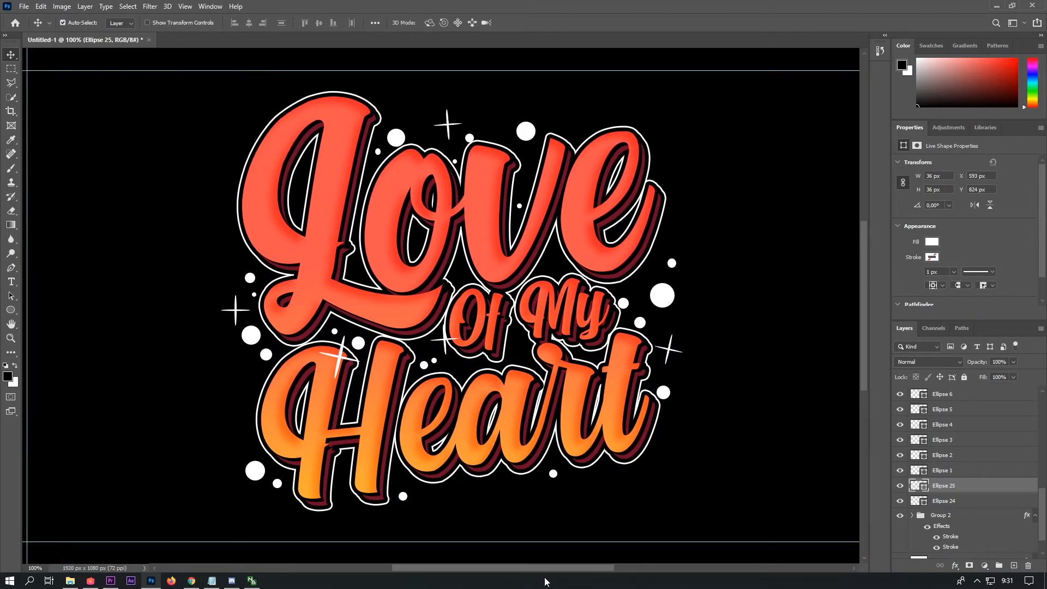